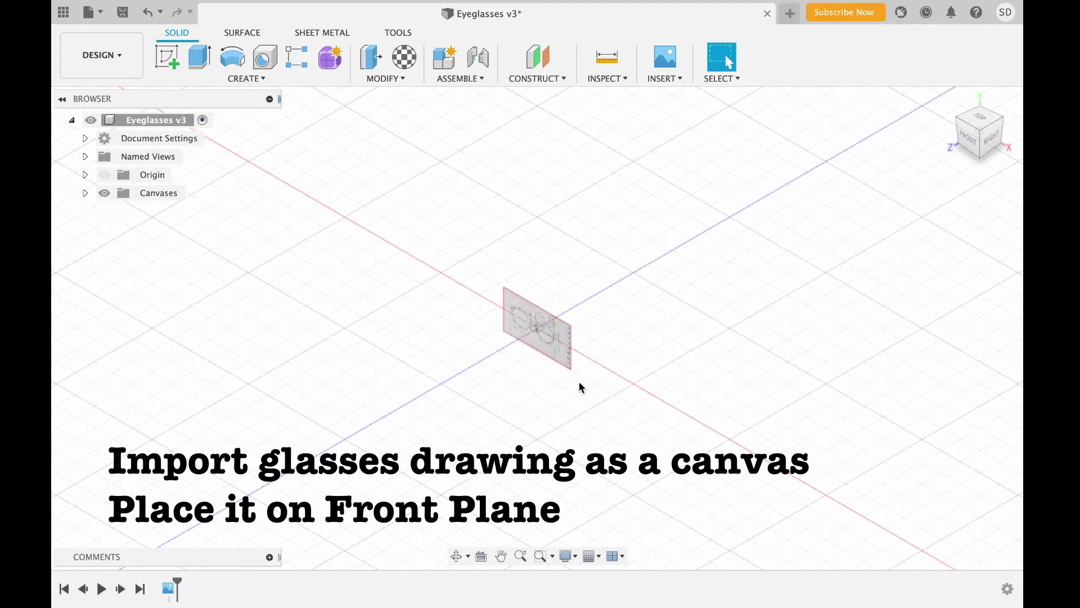
scroll(563, 349, "up", 2)
scroll(543, 337, "up", 3)
scroll(608, 329, "up", 3)
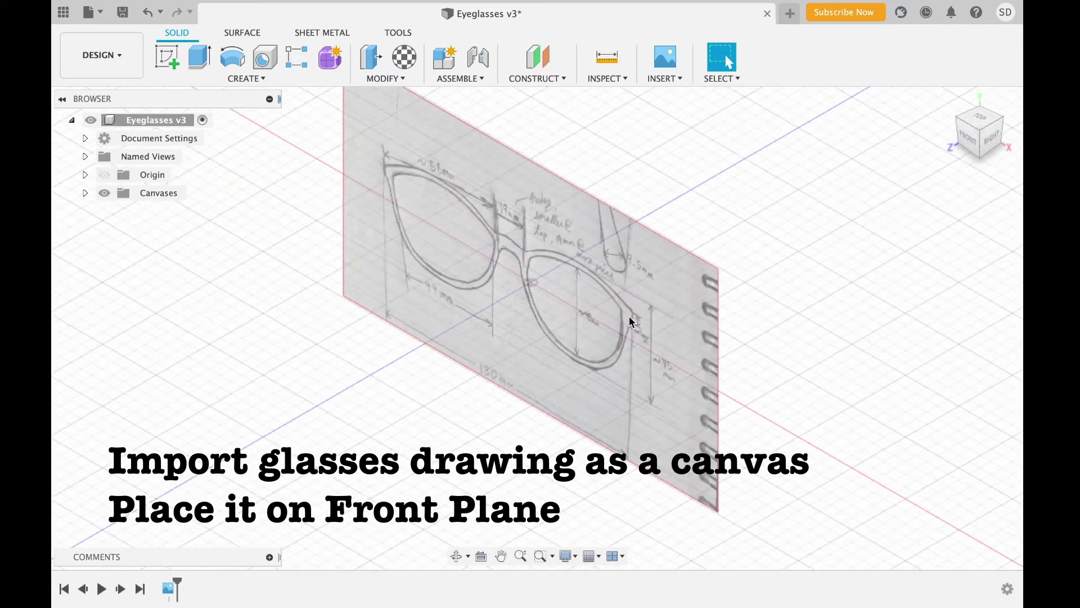
right_click(676, 315)
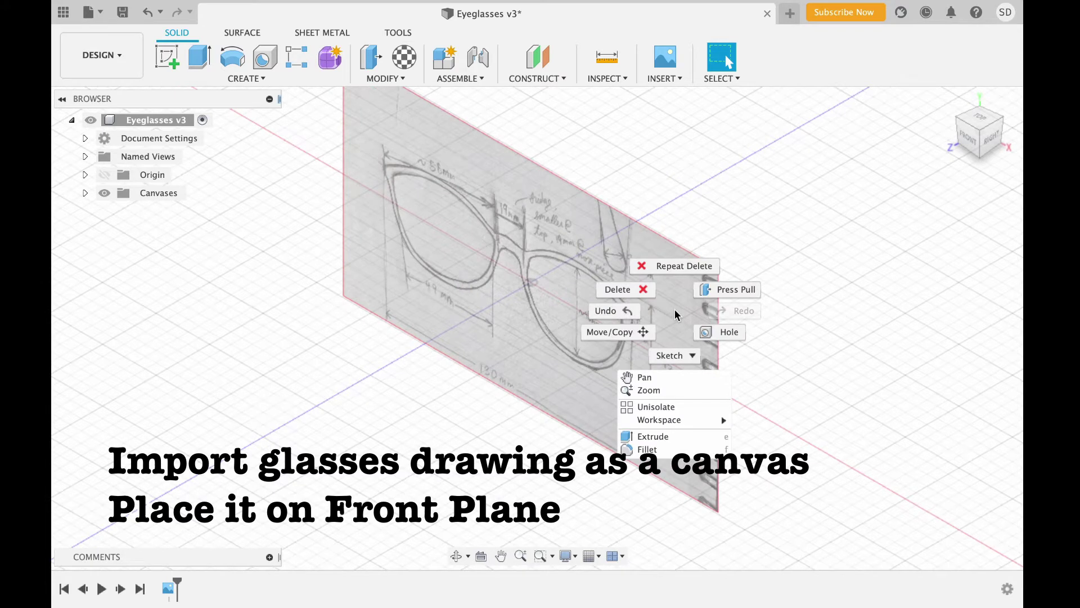
key("Escape")
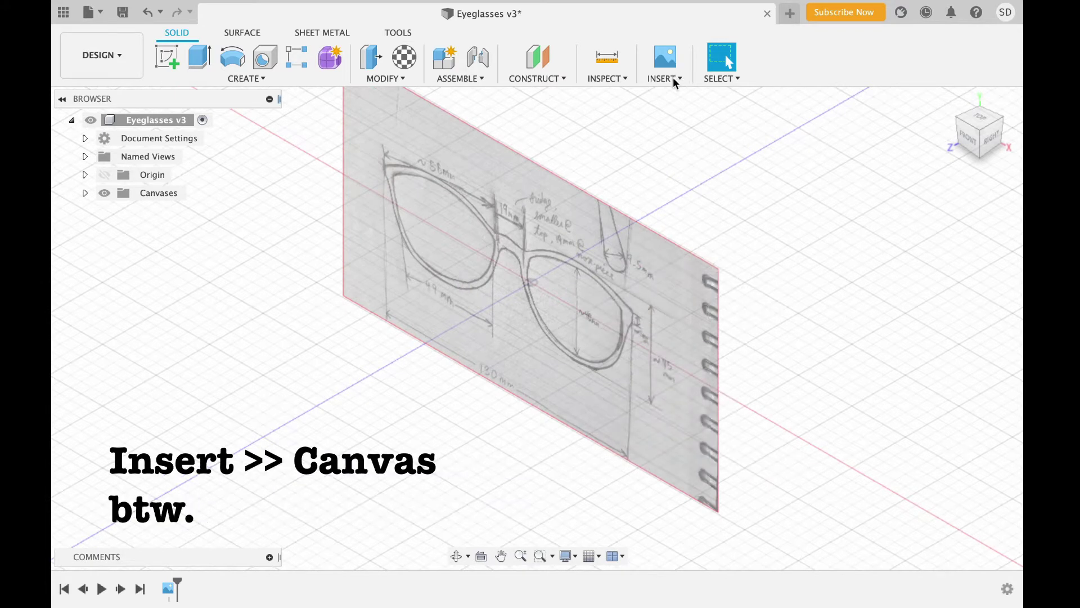
left_click(672, 79)
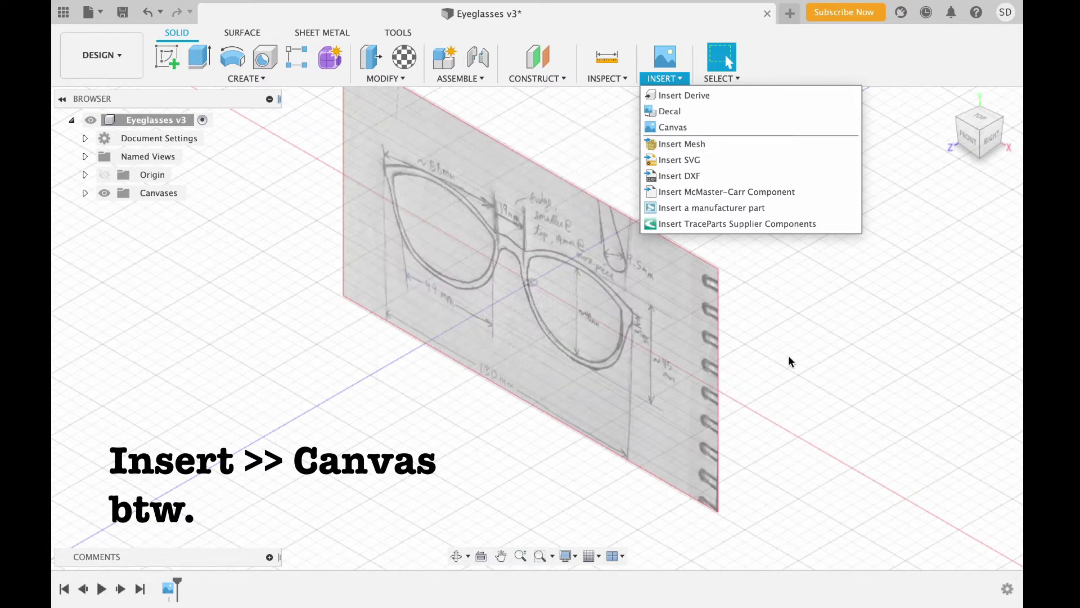
left_click(769, 368)
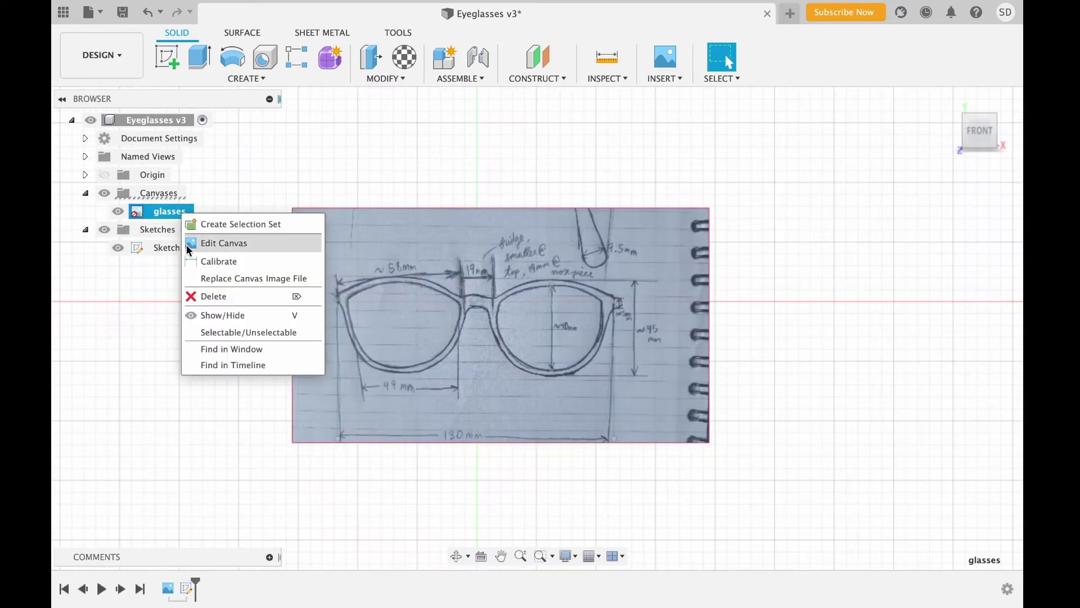
Calibrate the glasses canvas so the frame's outer edges measure 130 mm apart
left_click(204, 267)
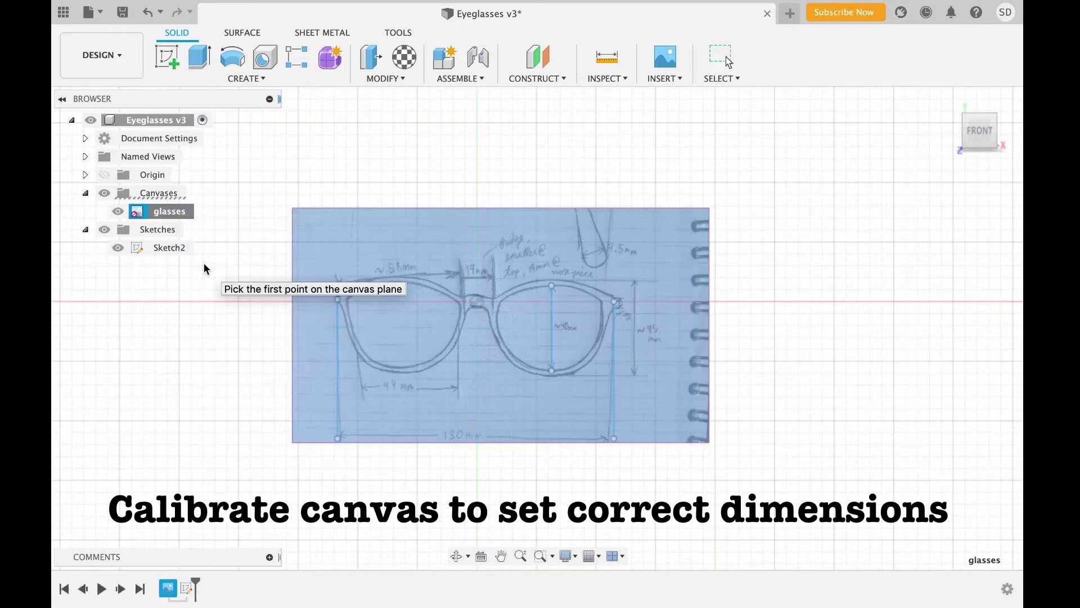
left_click(337, 300)
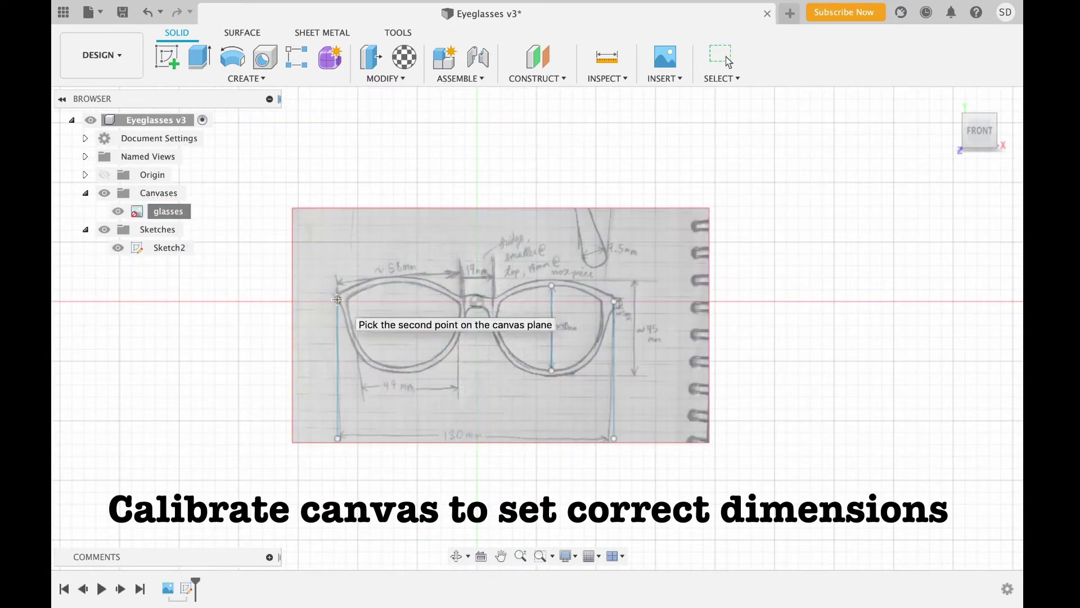
left_click(615, 302)
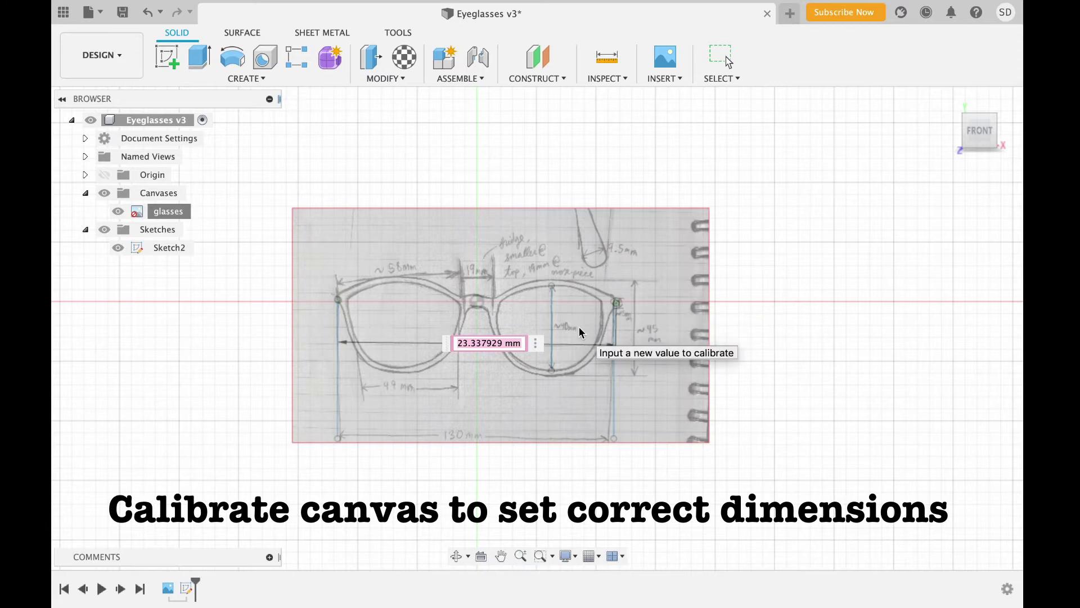
type("130")
key("Return")
Reposition the calibrated canvas so the glasses are centred on the origin
right_click(178, 217)
left_click(225, 242)
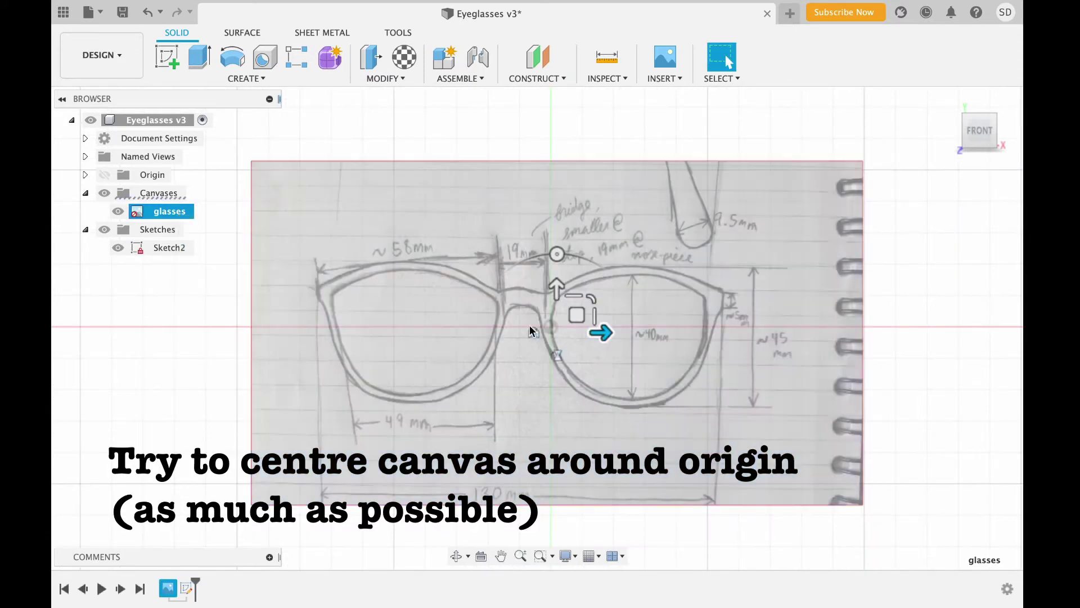
left_click_drag(603, 333, 629, 331)
left_click_drag(588, 277, 590, 303)
left_click_drag(633, 333, 635, 333)
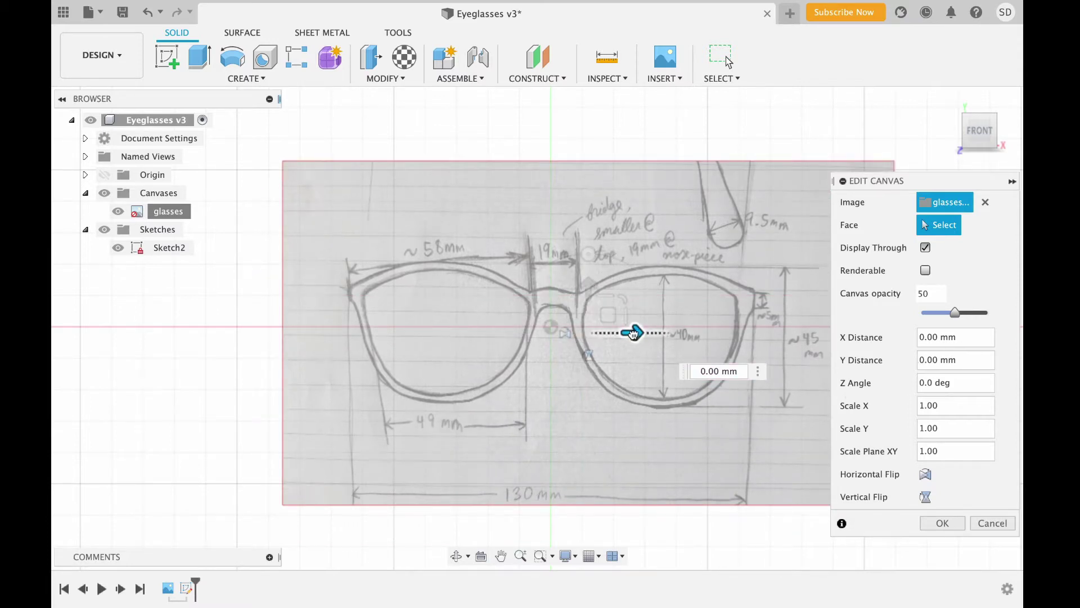
key("Return")
In Sketch2, draw a horizontal line across the frame width and a vertical line over the lens height
right_click(169, 248)
left_click(203, 303)
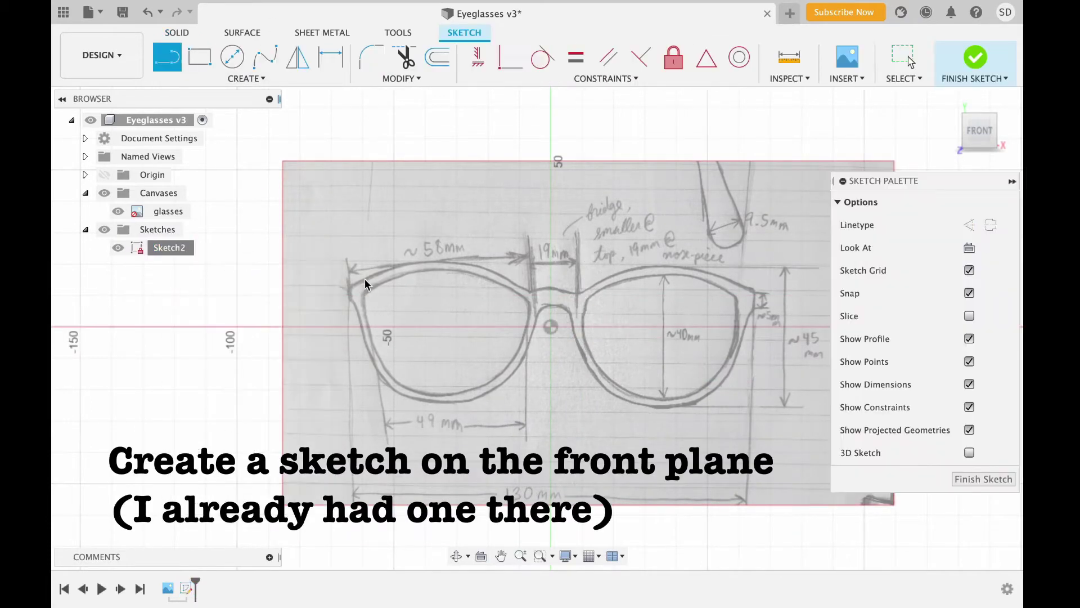
left_click(350, 296)
left_click(755, 296)
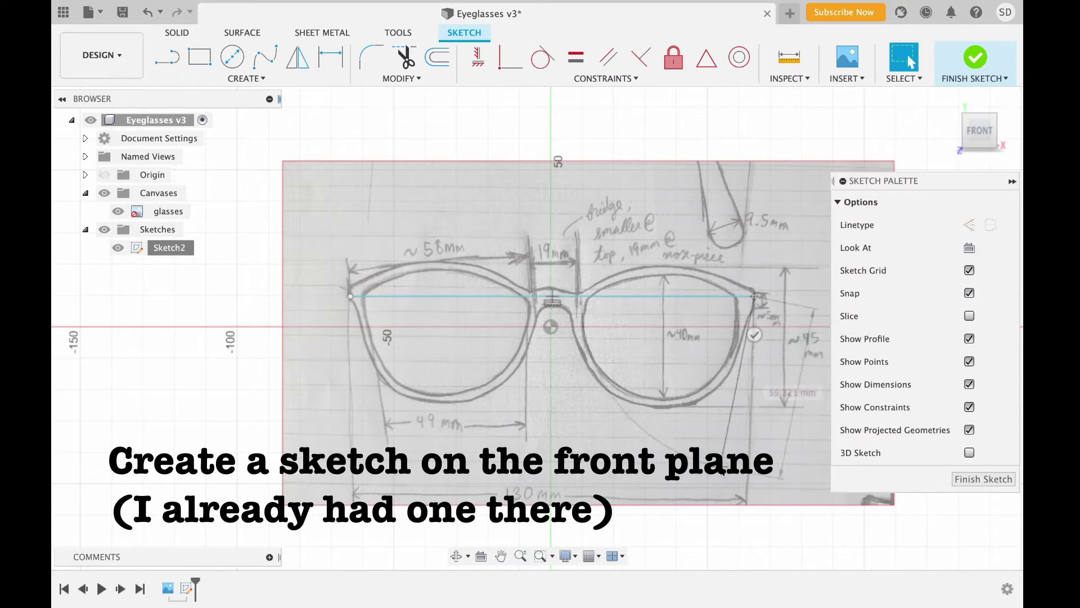
left_click(663, 274)
left_click(663, 400)
Dimension the width line to 130 mm and the lens height line to 40 mm
key("d")
left_click(706, 296)
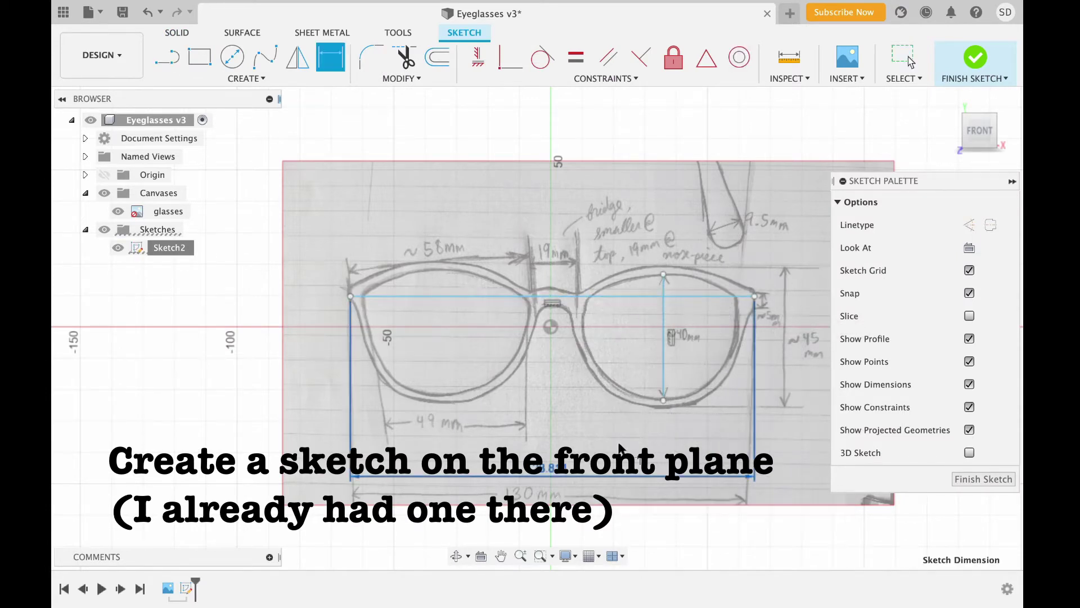
left_click(619, 449)
type("130")
key("Return")
left_click(663, 349)
left_click(627, 344)
key("Return")
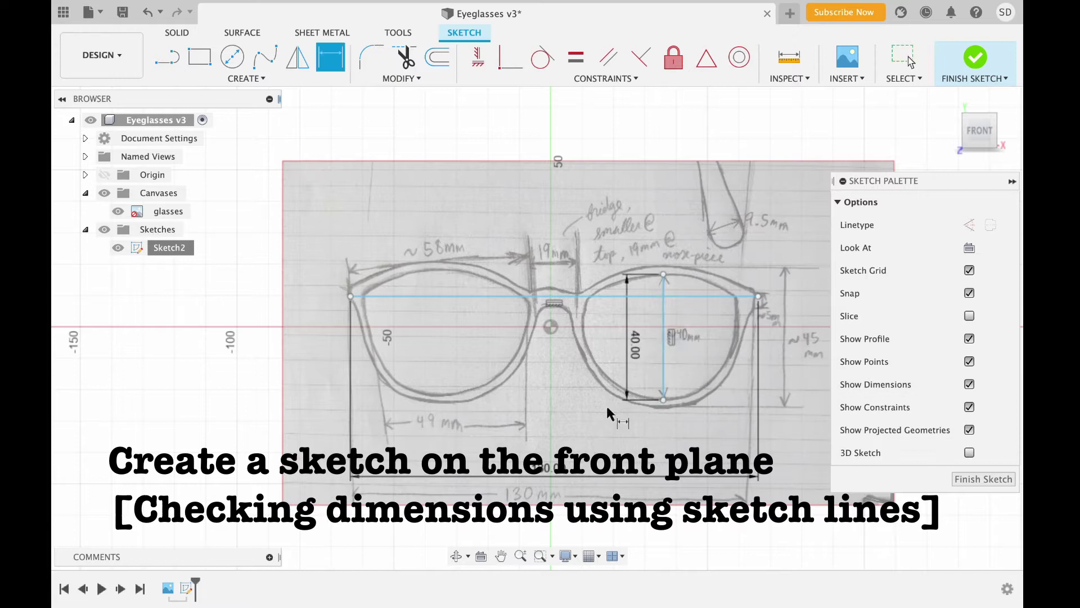
Draw a line across the nose bridge to the bridge edge
left_click(538, 320)
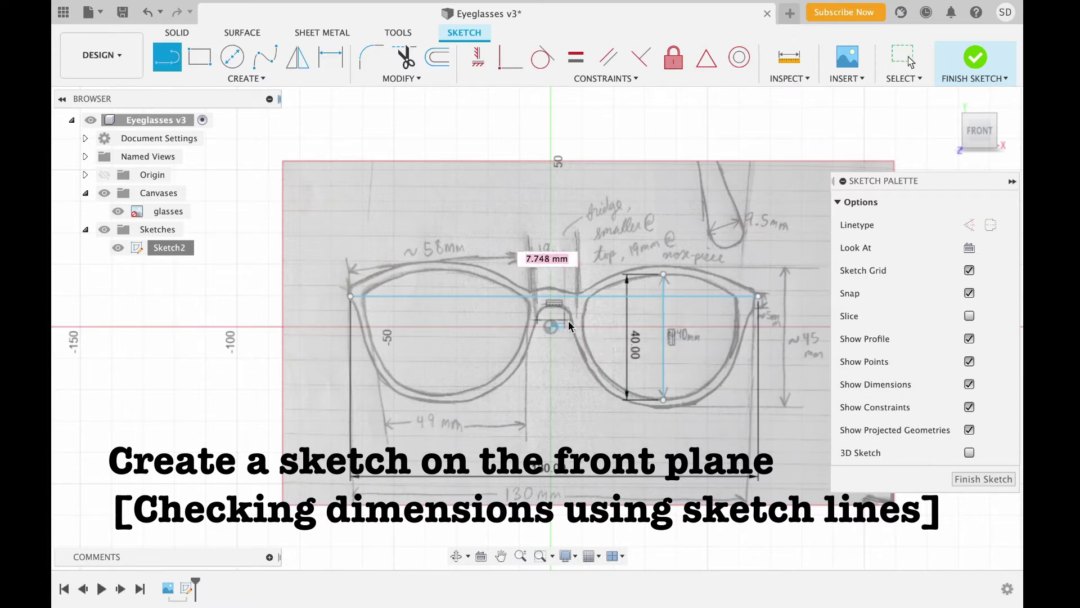
left_click(574, 320)
key("d")
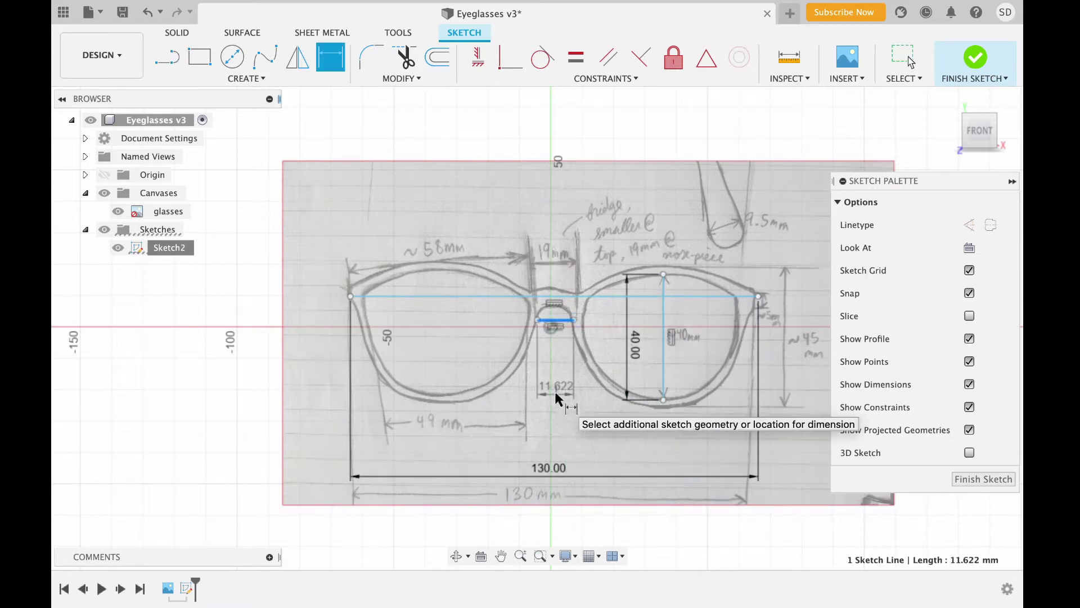
key("Escape")
key("l")
scroll(535, 287, "up", 3)
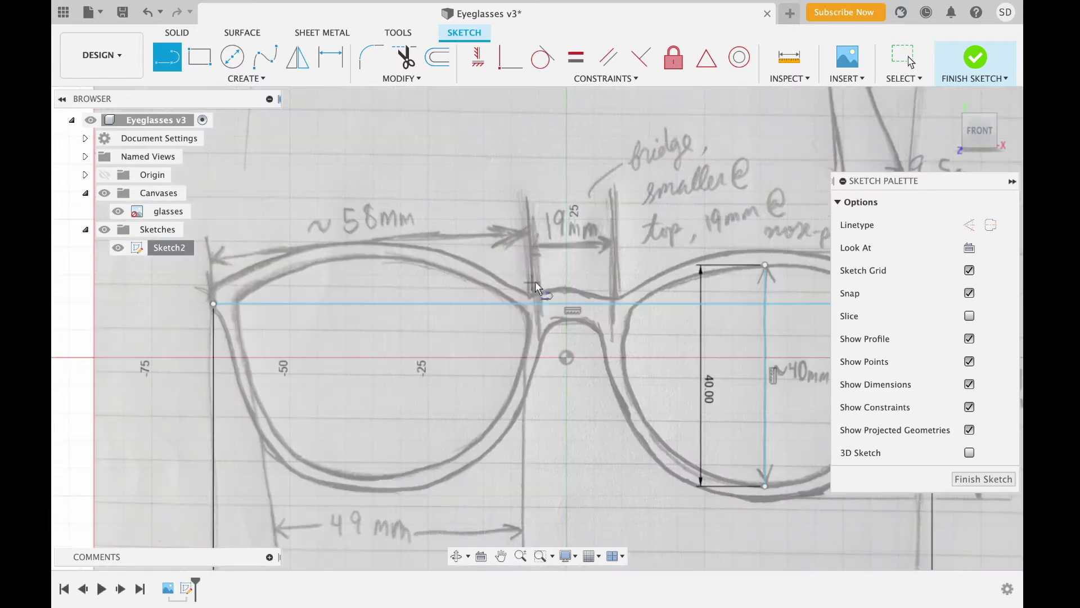
left_click(621, 304)
key("Escape")
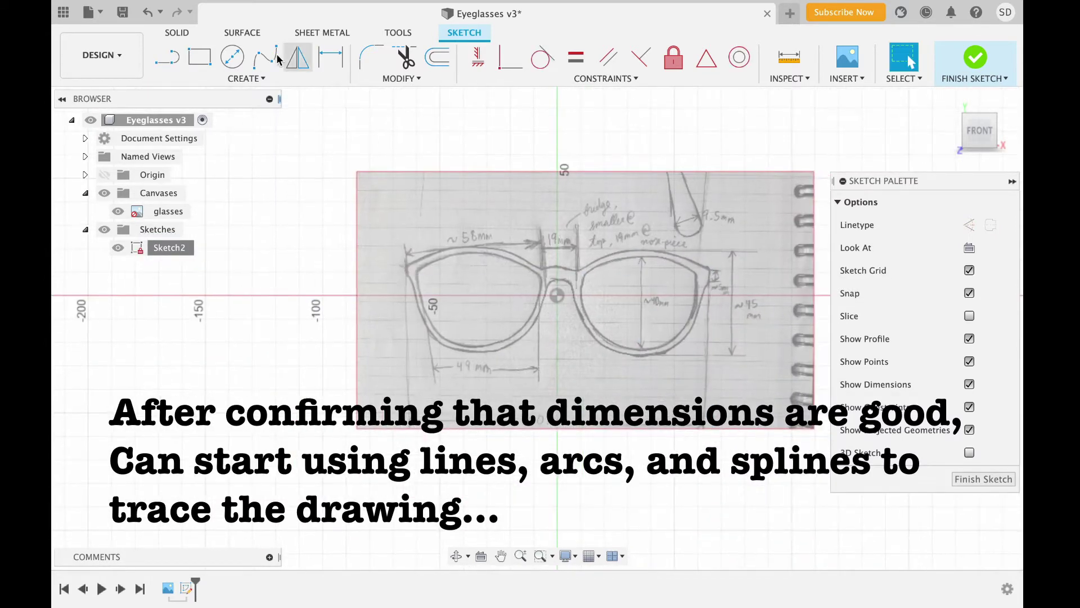
Draw an arc along the left lens's top edge, ending near the bridge
key("Escape")
left_click(246, 78)
mouse_move(226, 143)
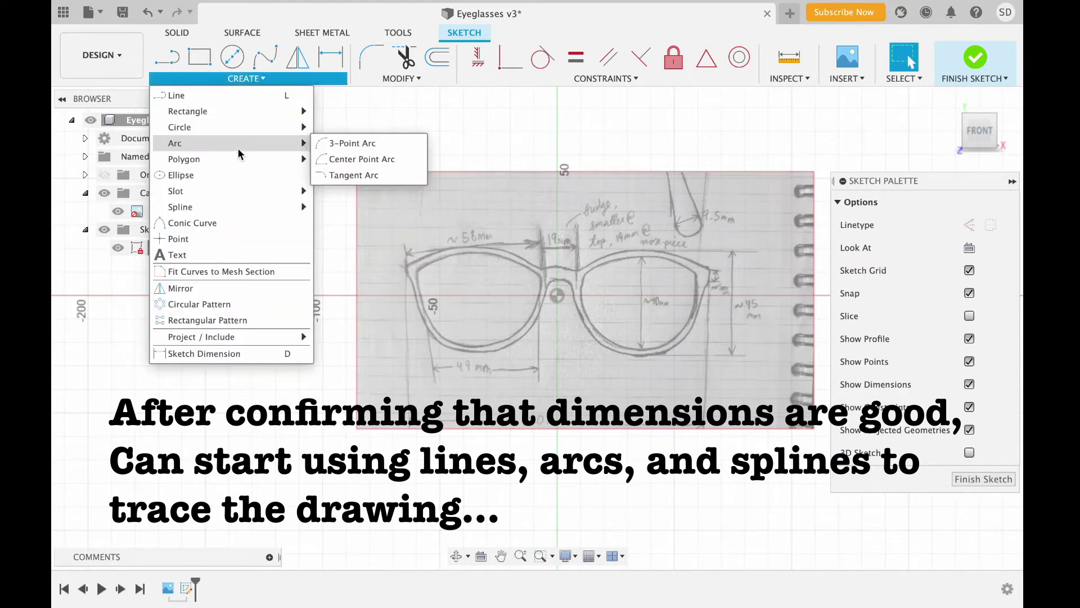
left_click(338, 140)
scroll(449, 264, "up", 5)
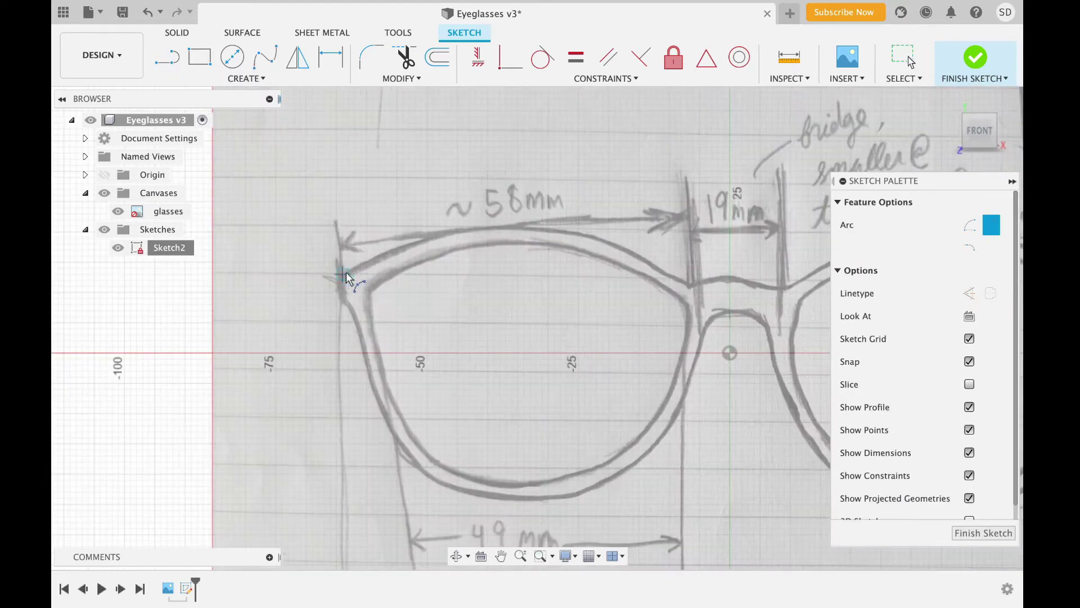
left_click(691, 286)
left_click(515, 228)
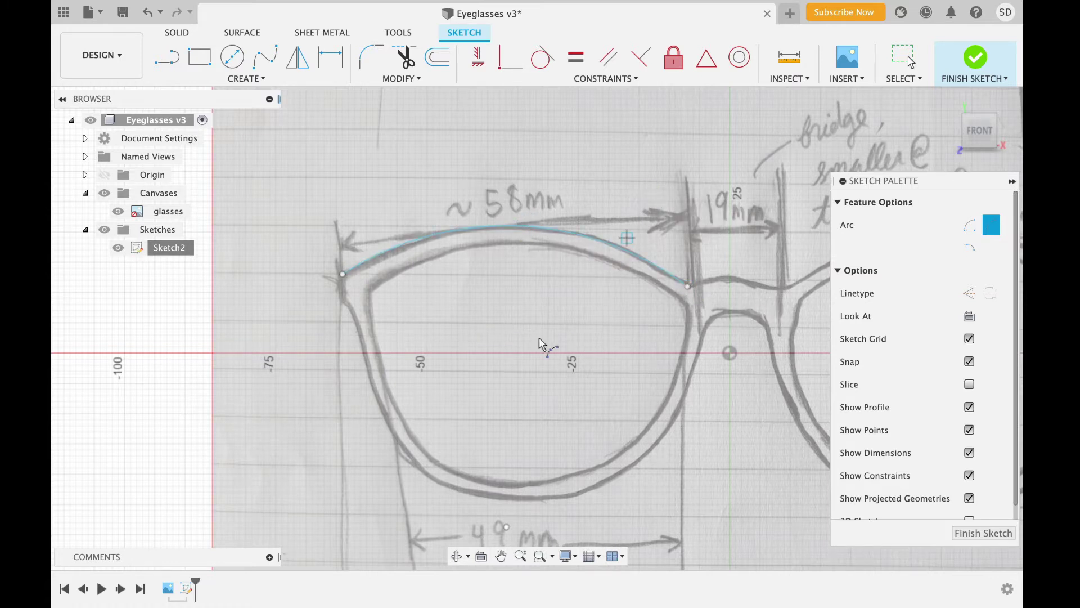
left_click(372, 396)
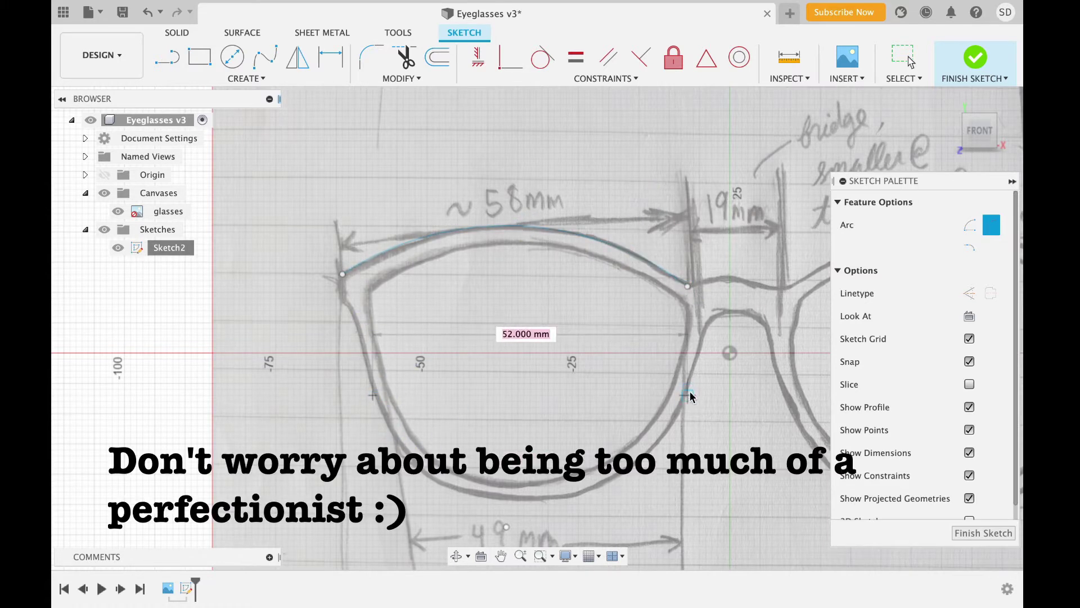
key("Escape")
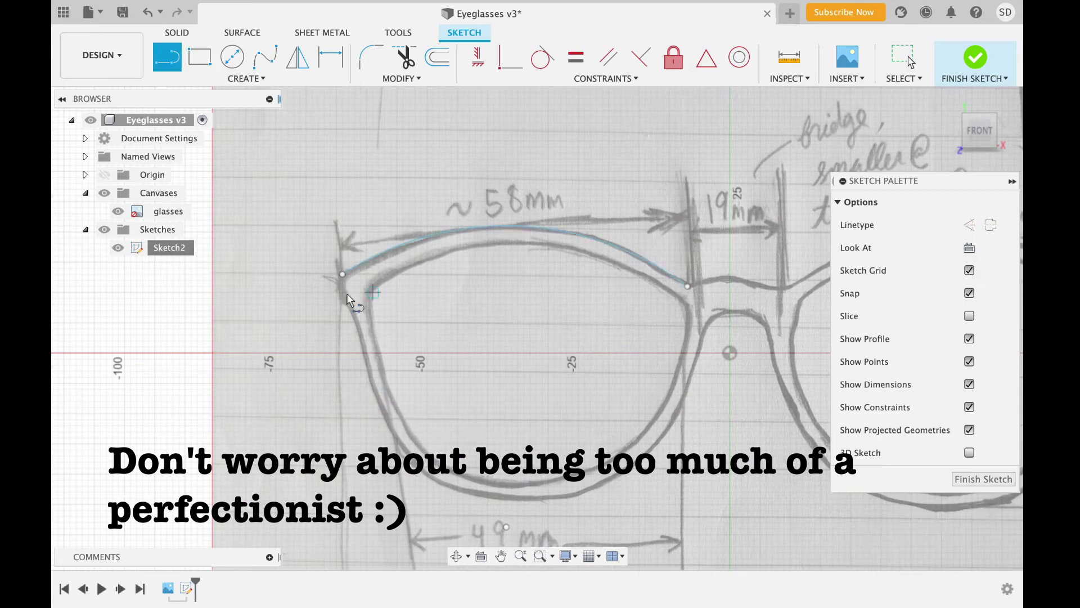
Add a short line down the lens's outer edge and a 52 mm construction line across the lower lens
left_click(342, 273)
left_click(343, 299)
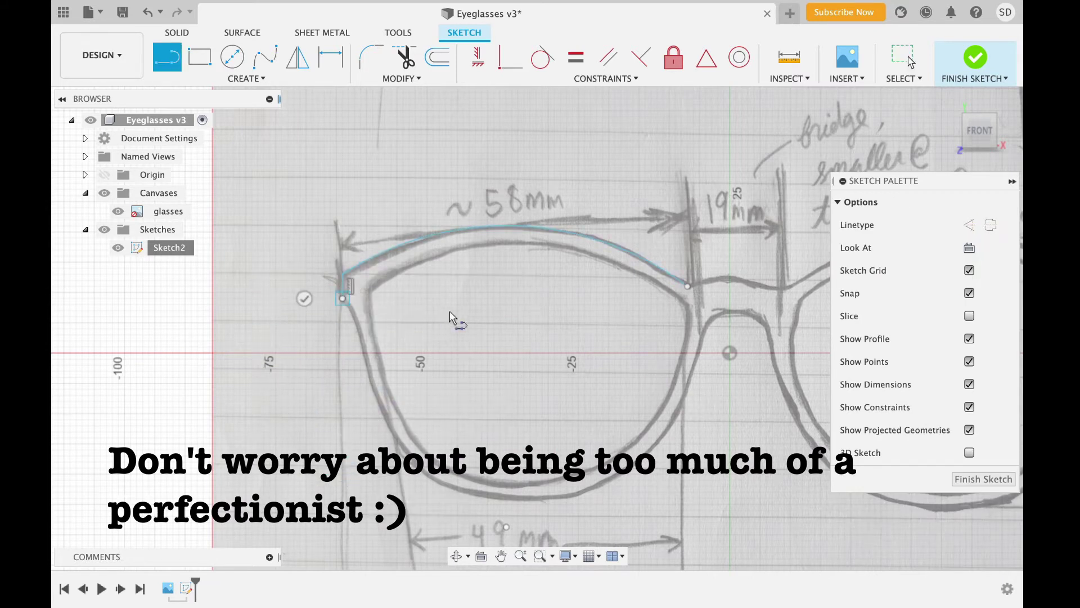
key("Escape")
key("l")
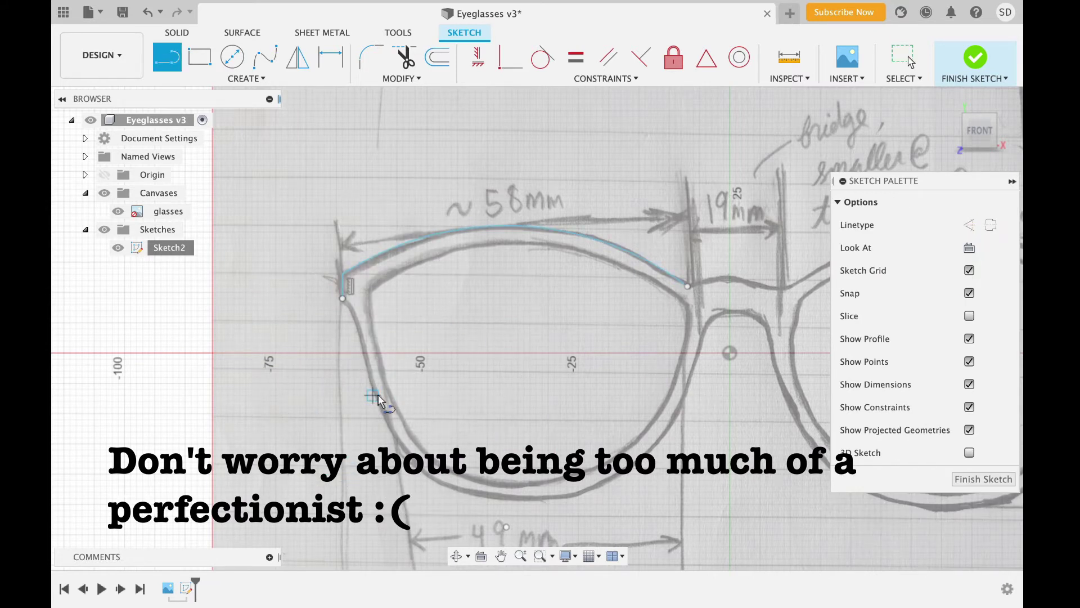
left_click(372, 395)
left_click(687, 395)
key("Escape")
key("x")
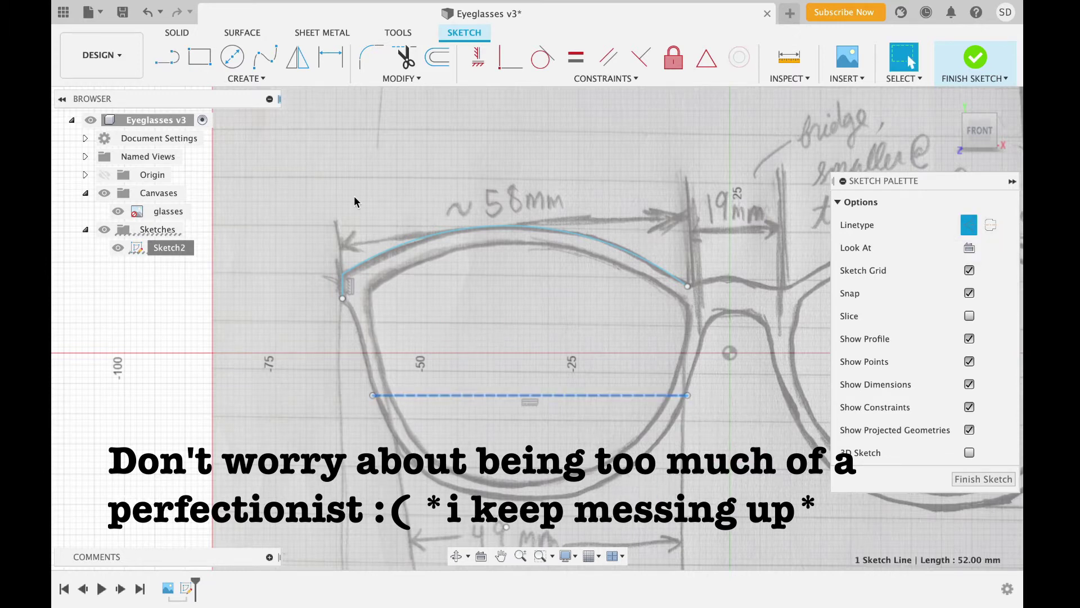
Delete the dashed construction line across the lower lens
left_click(246, 78)
left_click(374, 148)
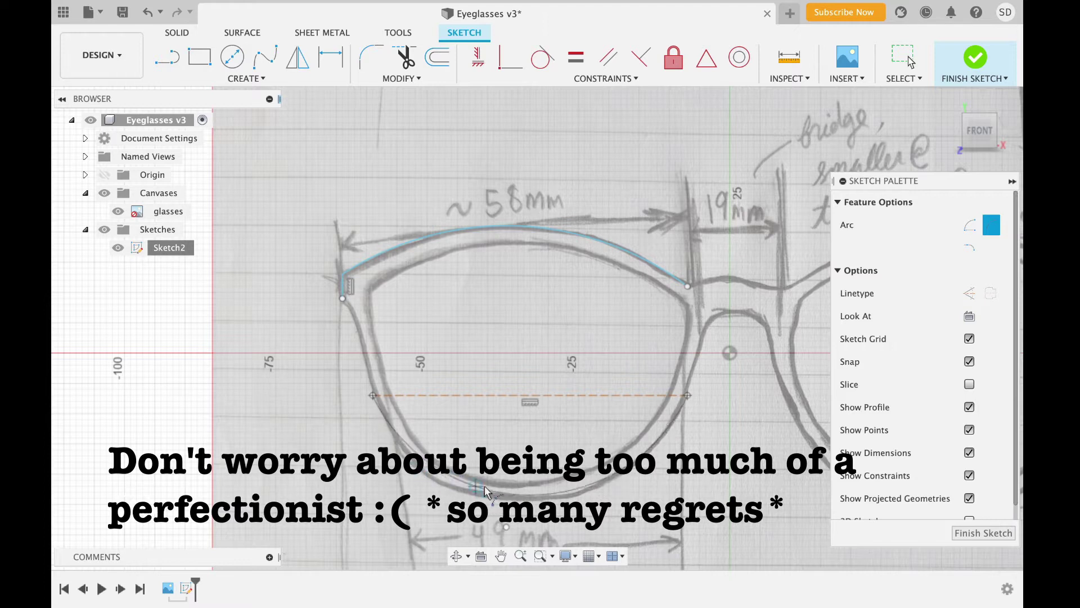
key("Escape")
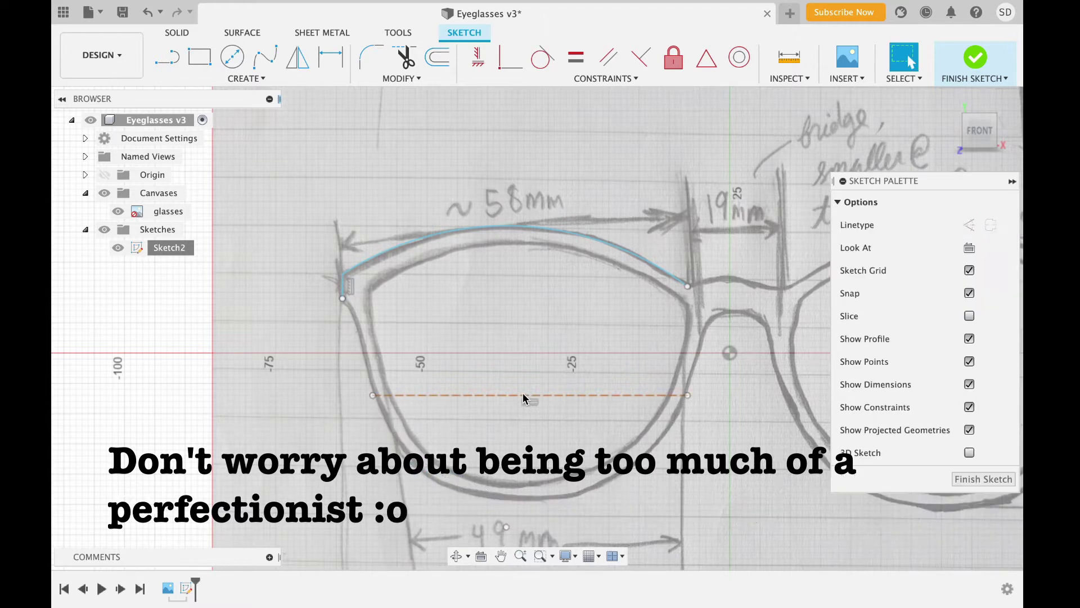
left_click(526, 395)
key("Delete")
Trace the lens's bottom rim with a three-point arc
left_click(242, 78)
left_click(371, 143)
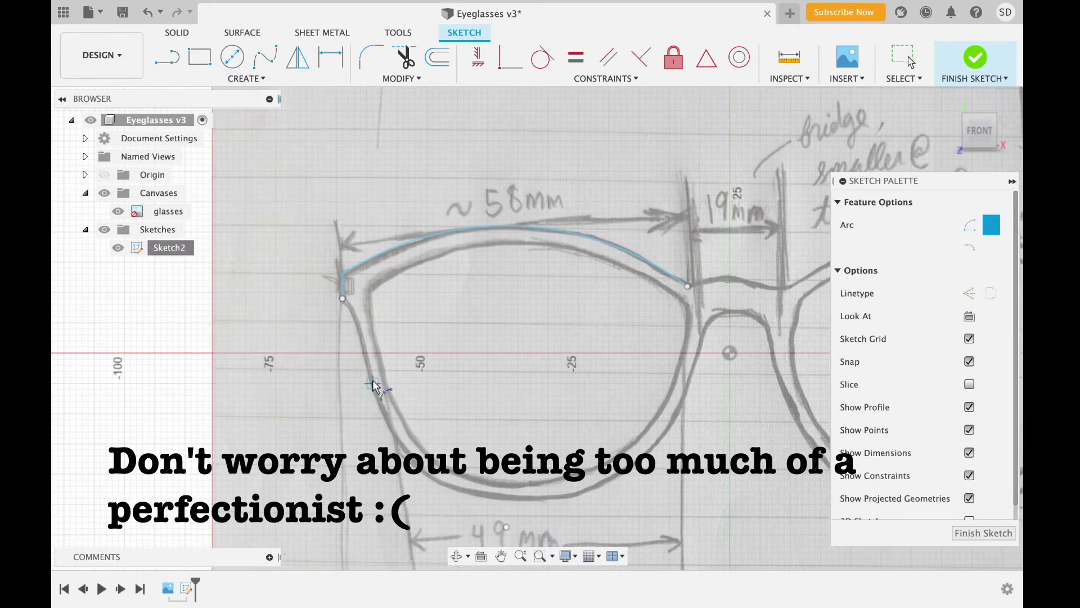
left_click(666, 426)
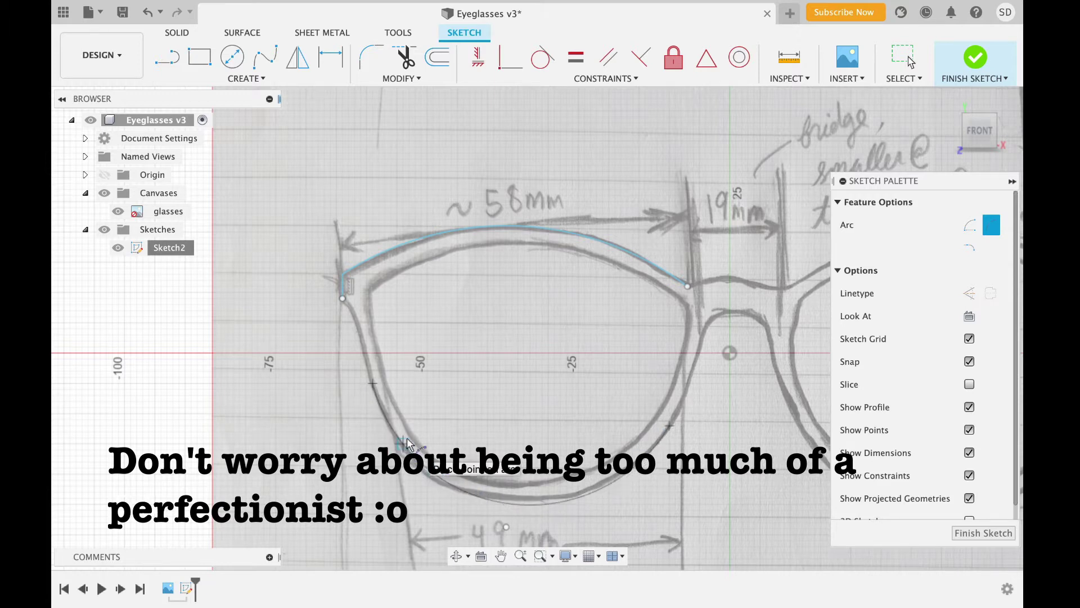
key("Escape")
left_click(246, 78)
left_click(347, 148)
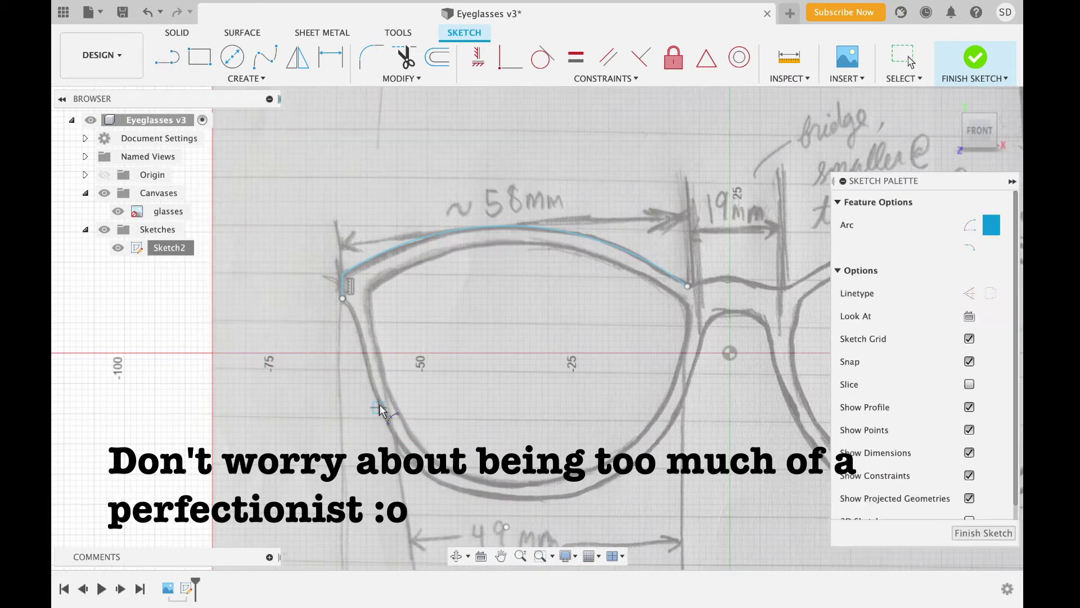
left_click(384, 418)
left_click(659, 437)
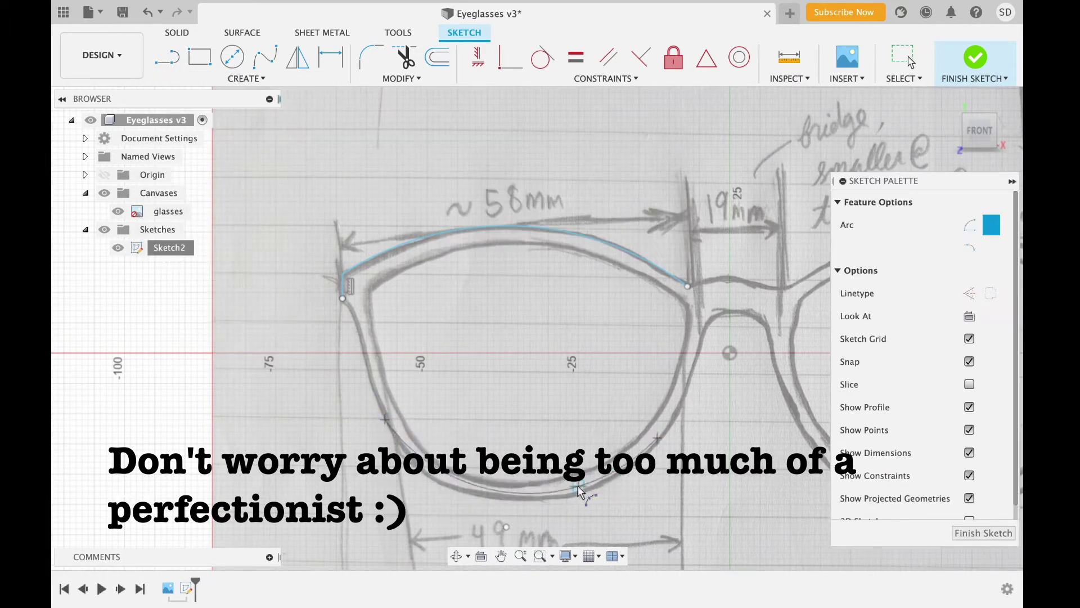
left_click(471, 495)
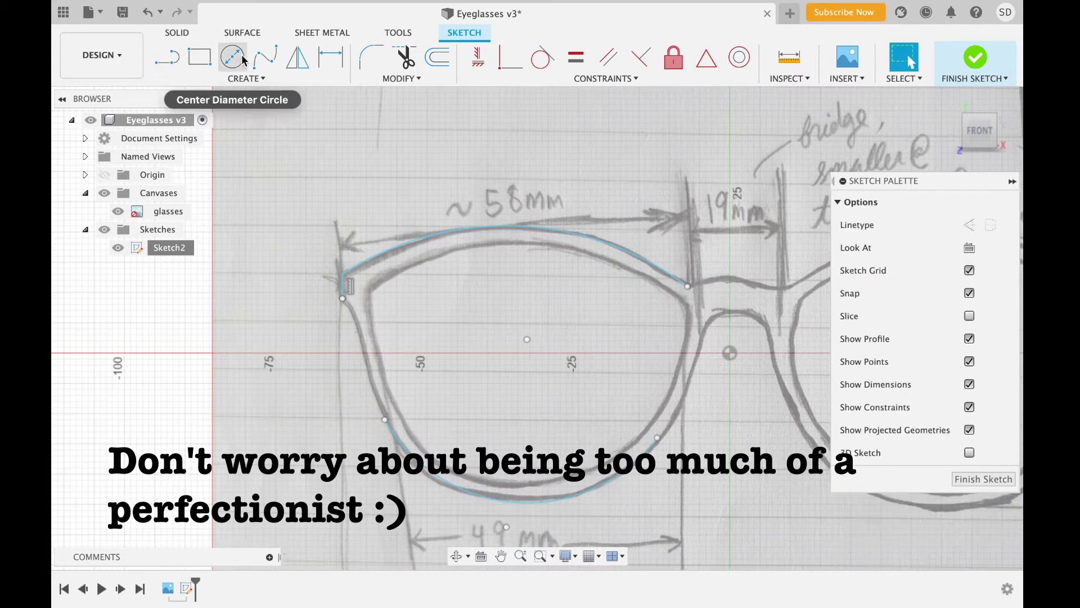
Trace the rim's left side and right side over the bridge with fit-point splines
left_click(264, 56)
left_click(385, 419)
left_click(366, 377)
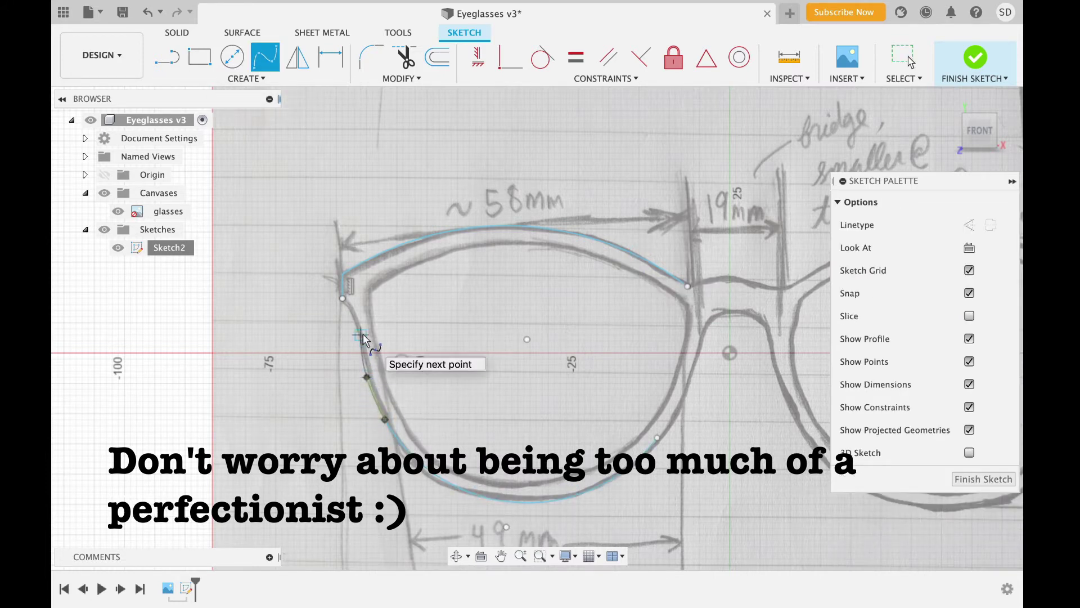
left_click(361, 341)
left_click(354, 317)
left_click(342, 298)
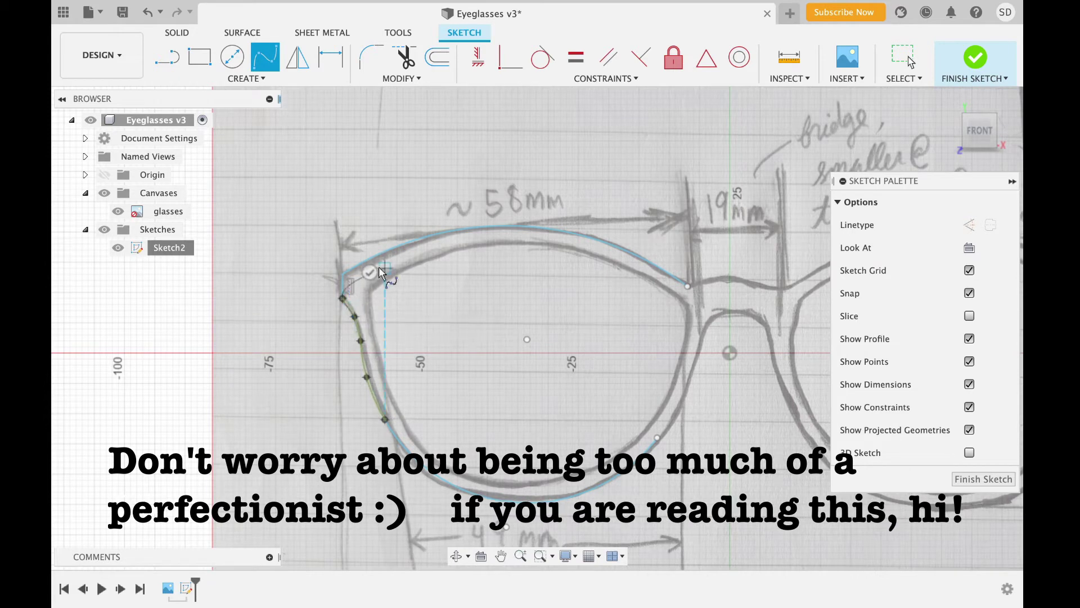
left_click(676, 414)
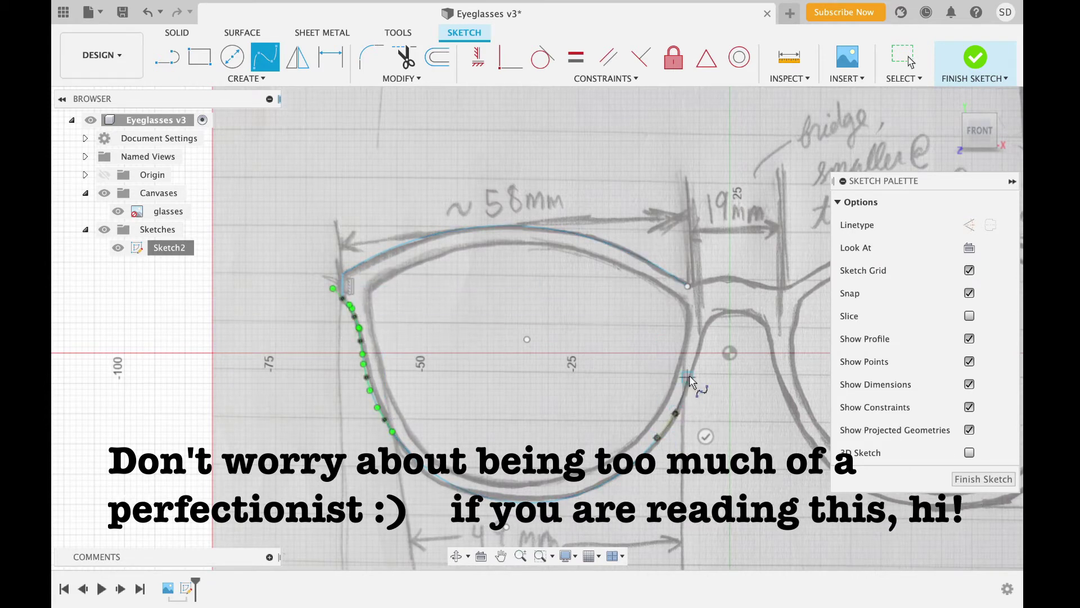
left_click(703, 326)
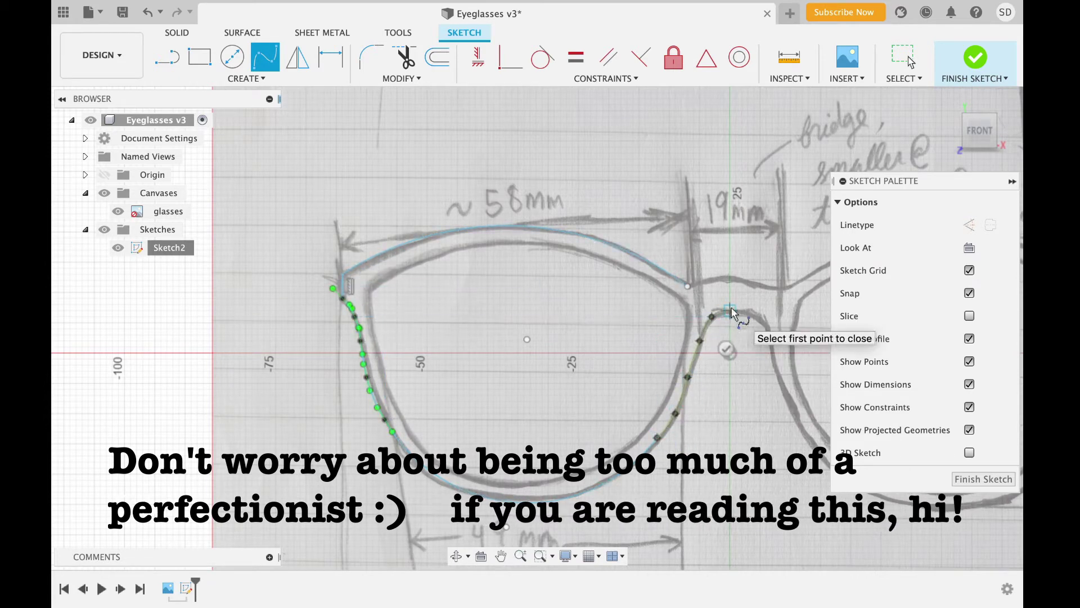
double_click(730, 307)
Draw a 29 mm vertical line up from the origin and make it a construction line
key("l")
left_click(729, 352)
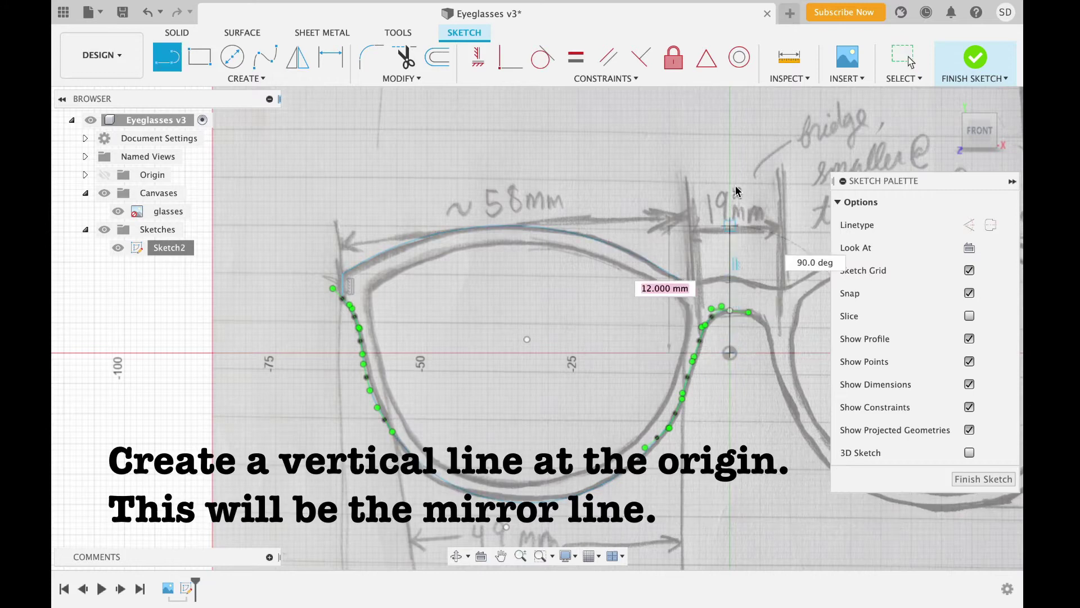
double_click(730, 177)
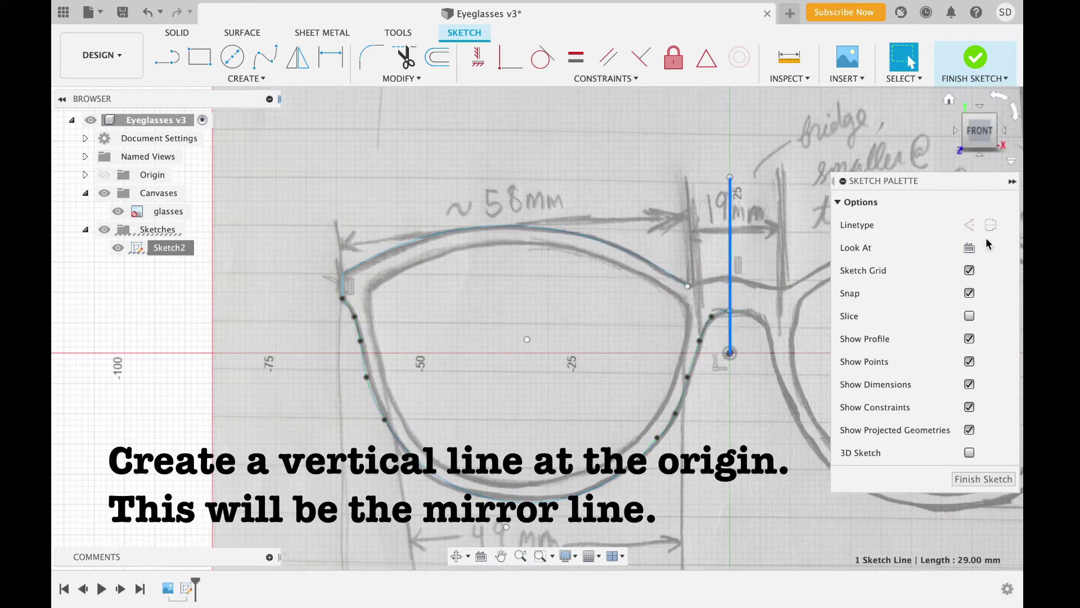
left_click(968, 225)
left_click(740, 311, "shift")
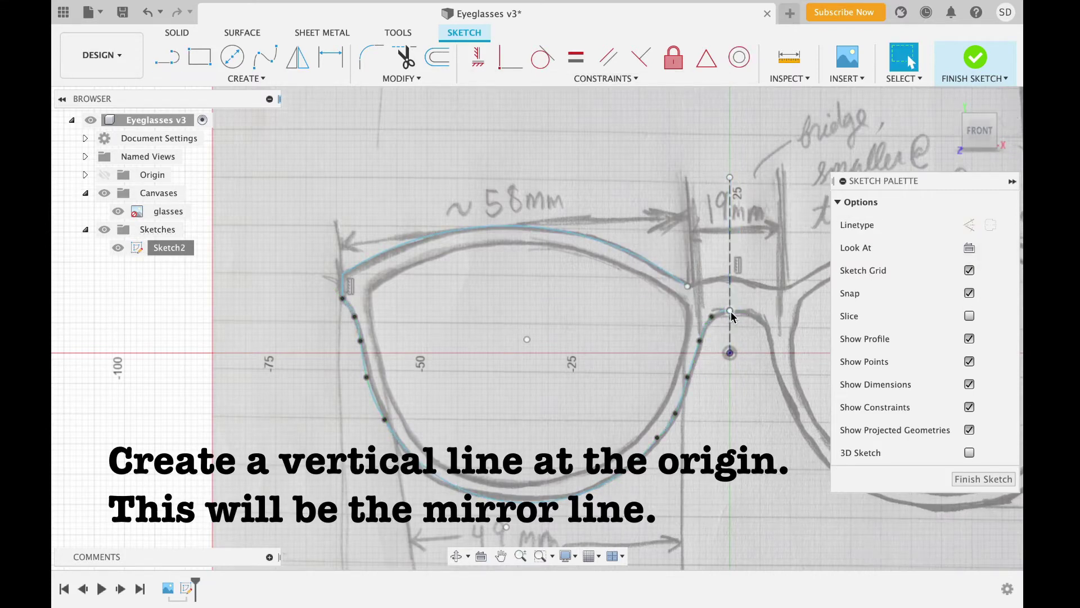
left_click(685, 201)
Begin a three-point arc at the frame corner beside the bridge
left_click(246, 78)
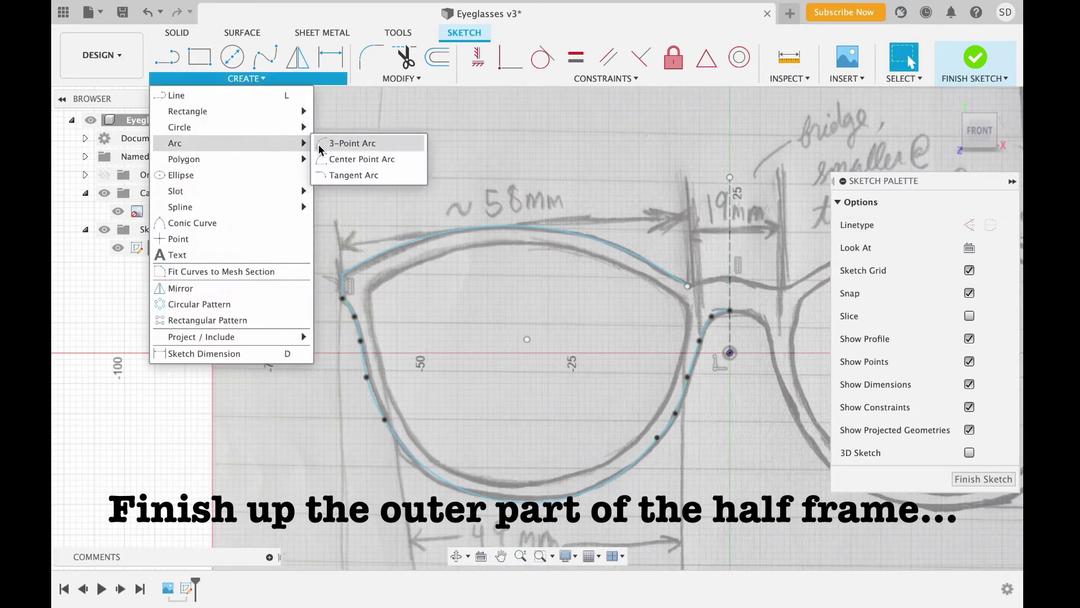
left_click(320, 149)
left_click(687, 286)
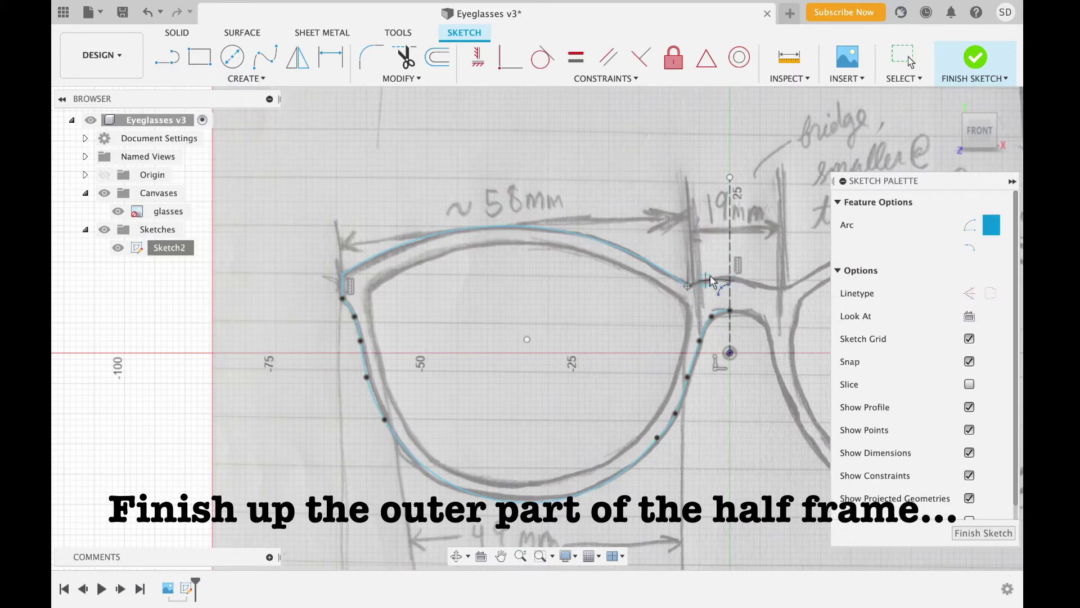
End the bridge arc on the mirror line, close the half-frame with a line, and save
scroll(712, 281, "up", 5)
left_click(756, 262)
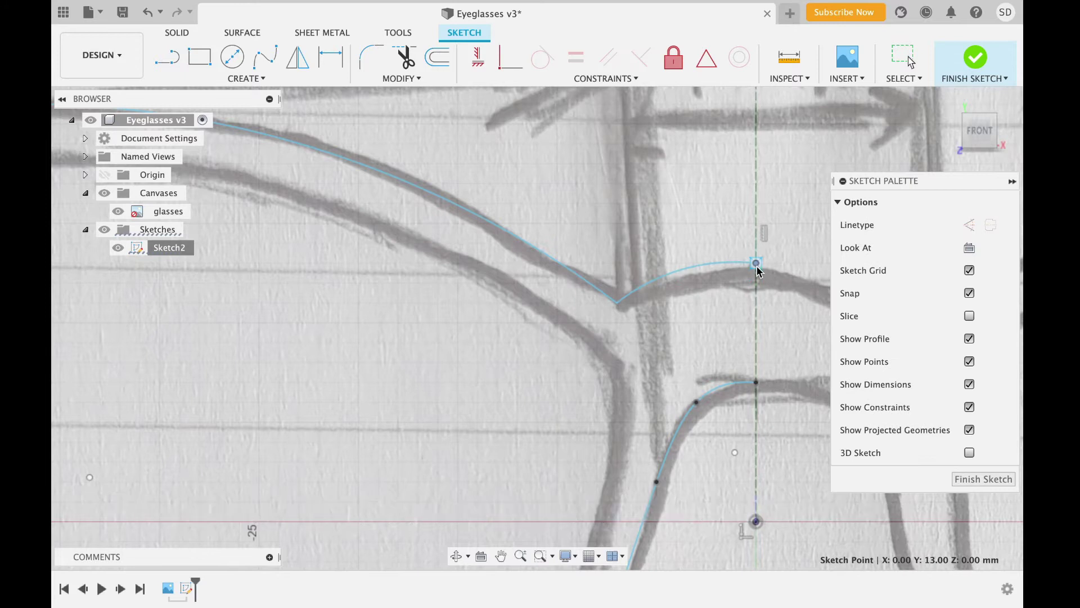
key("Escape")
scroll(730, 378, "down", 5)
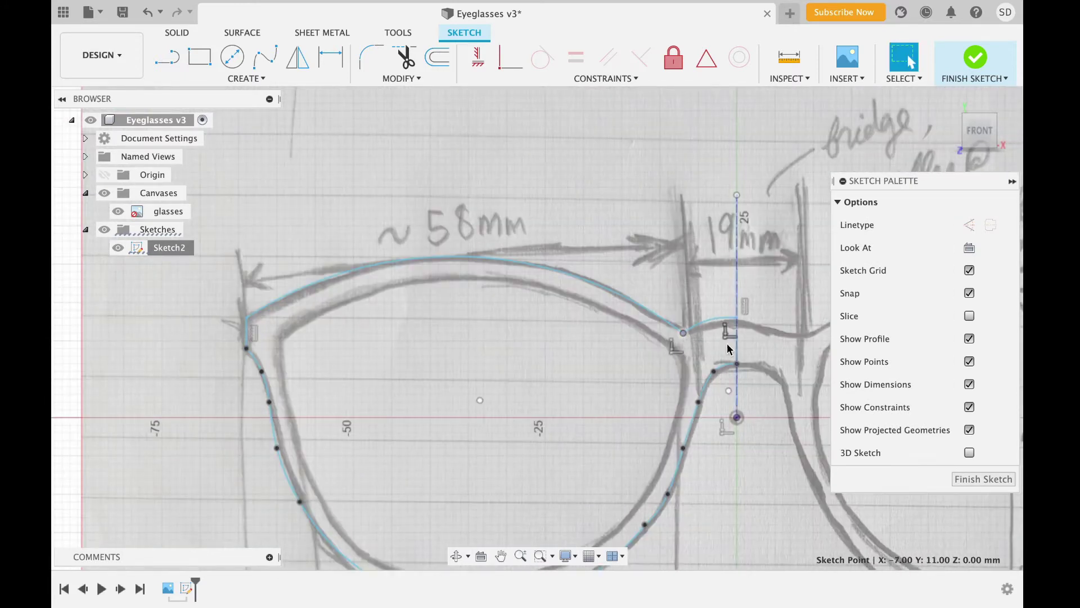
key("l")
left_click(738, 315)
left_click(737, 360)
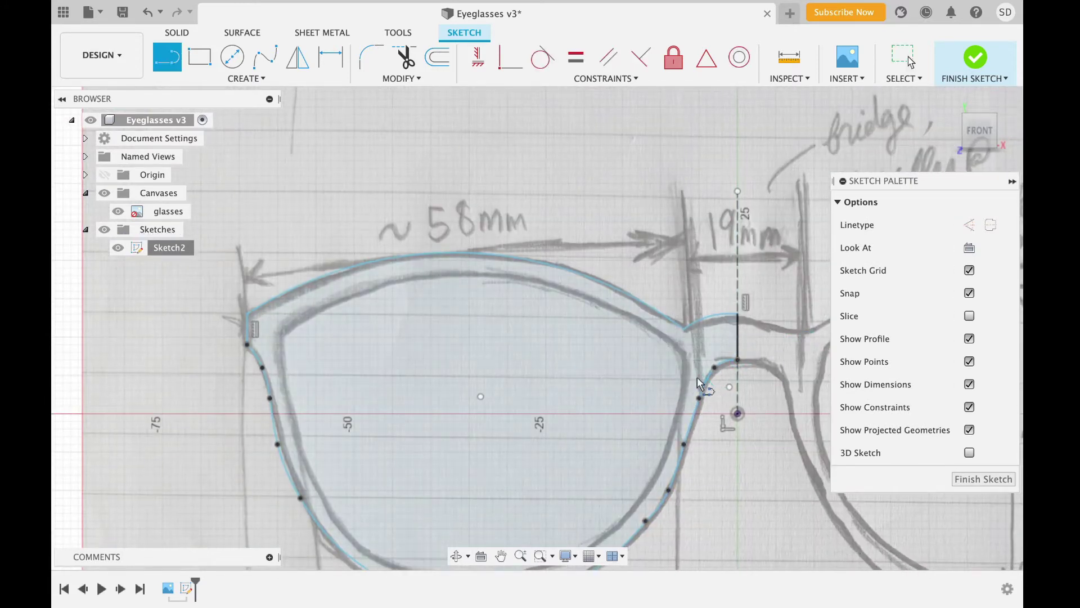
key("Escape")
key("ctrl+s")
key("Return")
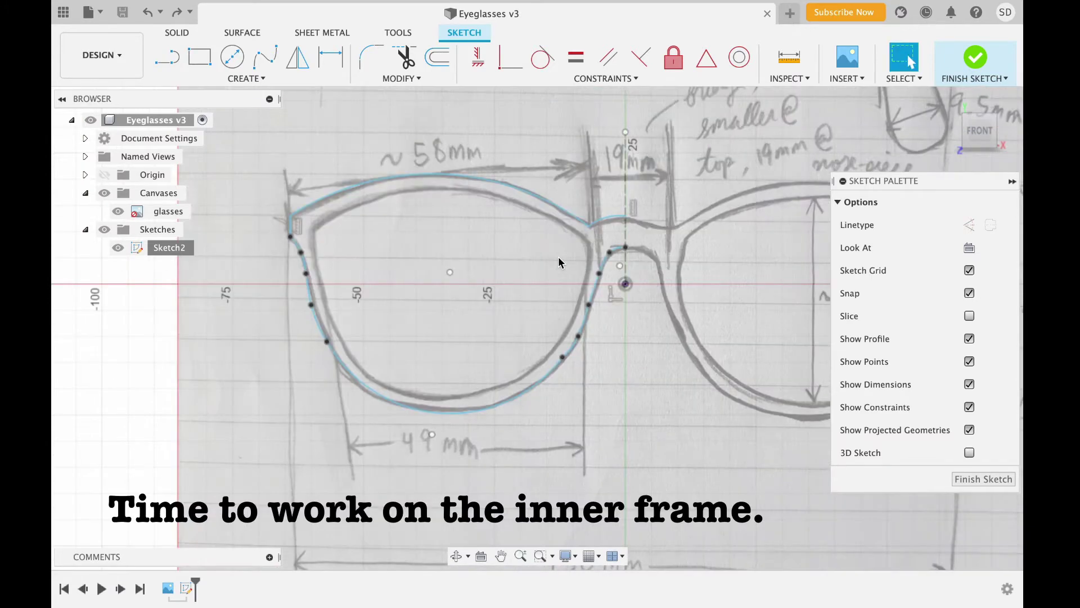
Trace the left lens's inner top and inner bottom rims with three-point arcs
left_click(246, 78)
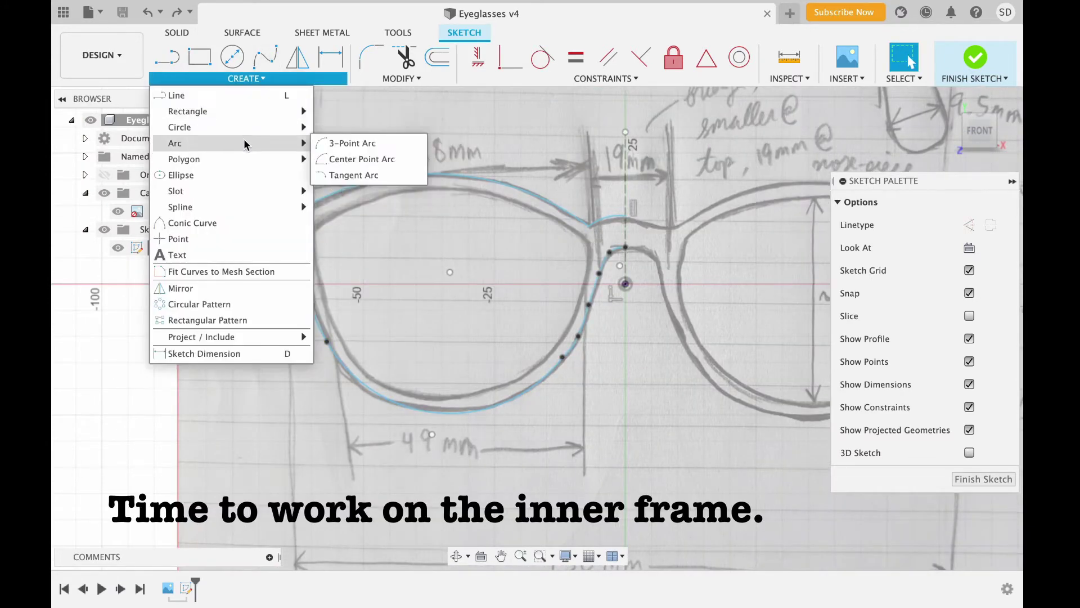
left_click(348, 140)
left_click(311, 230)
left_click(591, 247)
left_click(471, 188)
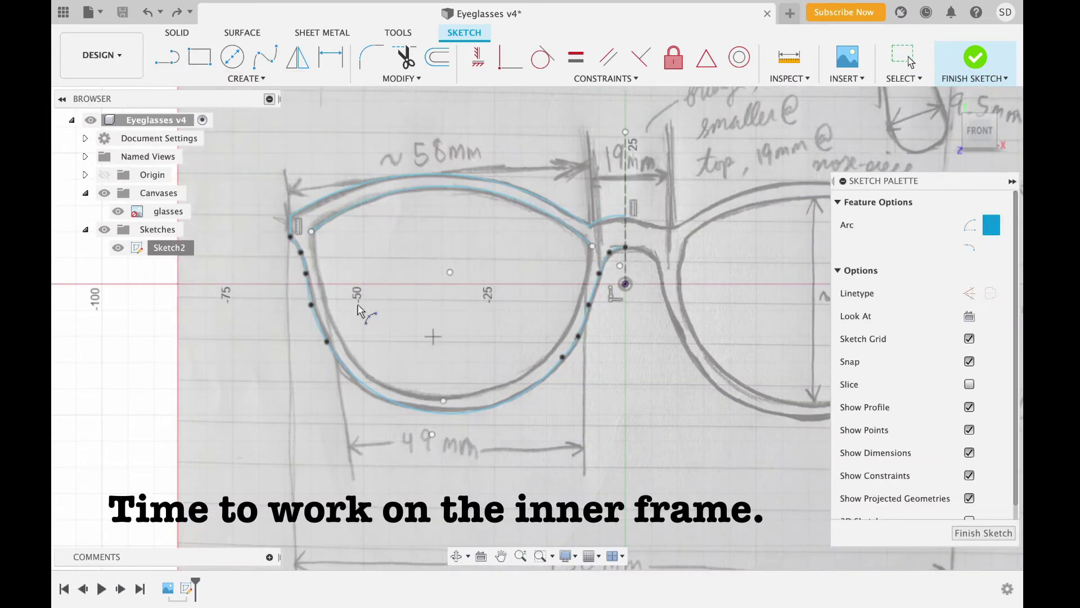
left_click(337, 337)
left_click(554, 341)
scroll(525, 337, "up", 3)
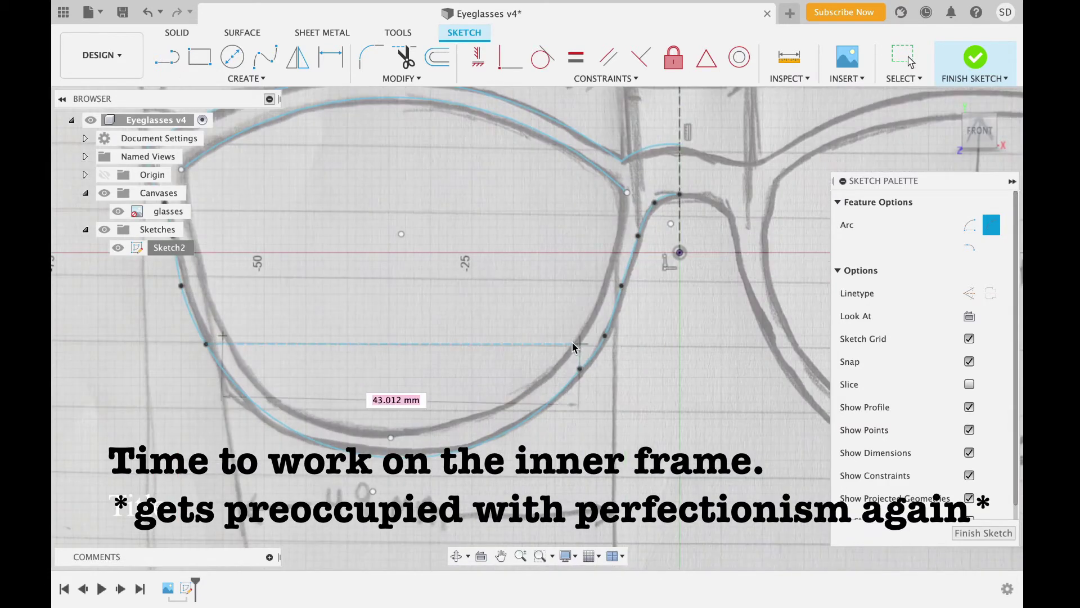
left_click(351, 434)
scroll(591, 313, "down", 2)
Trace the inner left rim with a spline joining the inner arcs
left_click(264, 56)
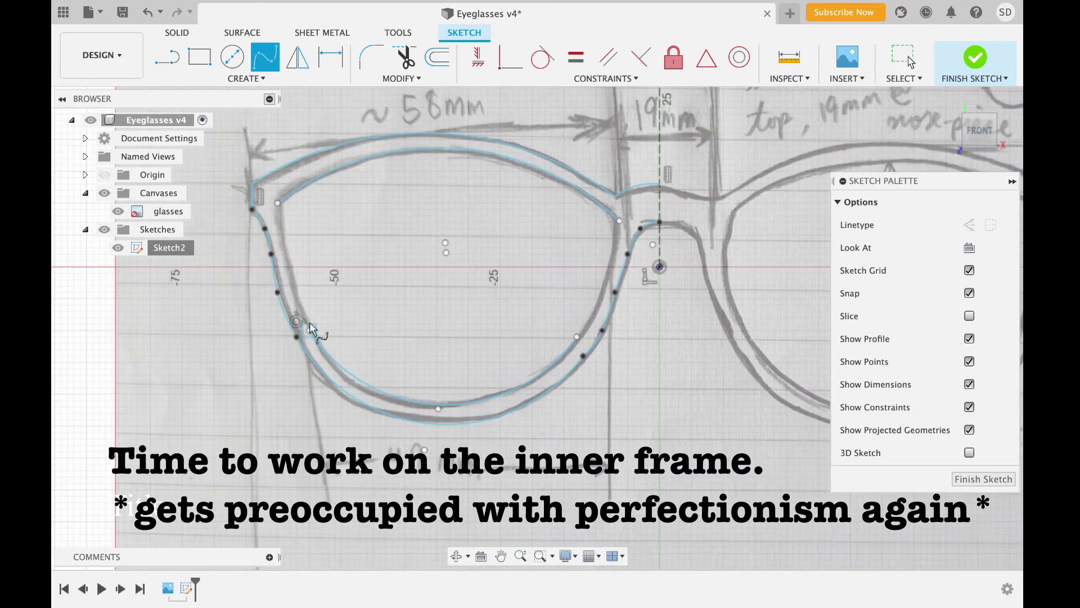
left_click(310, 330)
left_click(291, 280)
left_click(277, 203)
left_click(309, 224)
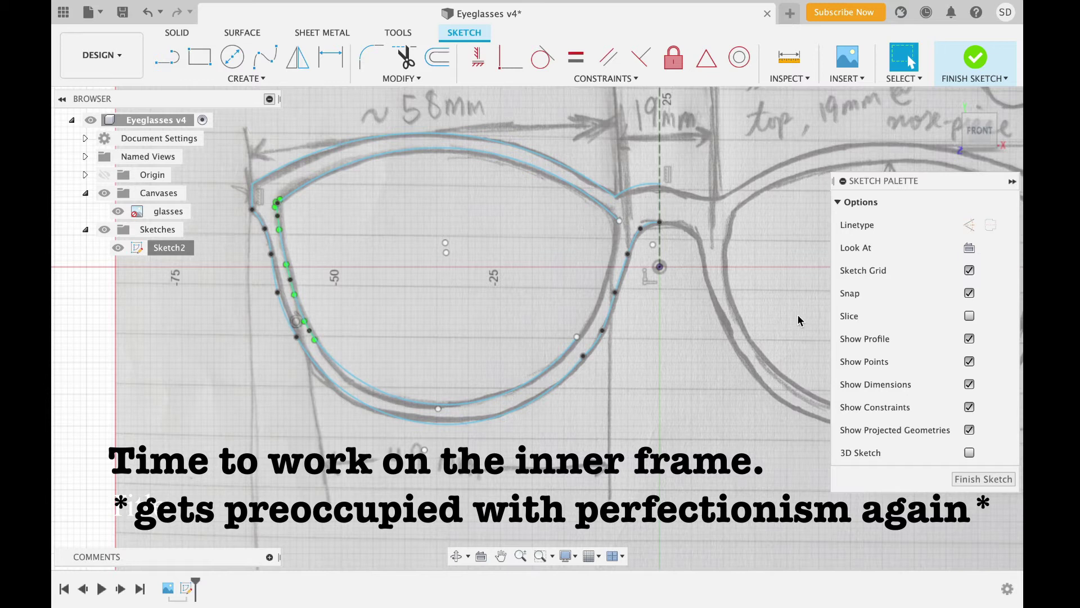
Trace the inner right rim with a spline up toward the bridge
left_click(577, 336)
left_click(602, 298)
left_click(608, 261)
left_click(619, 221)
key("Escape")
scroll(612, 234, "up", 4)
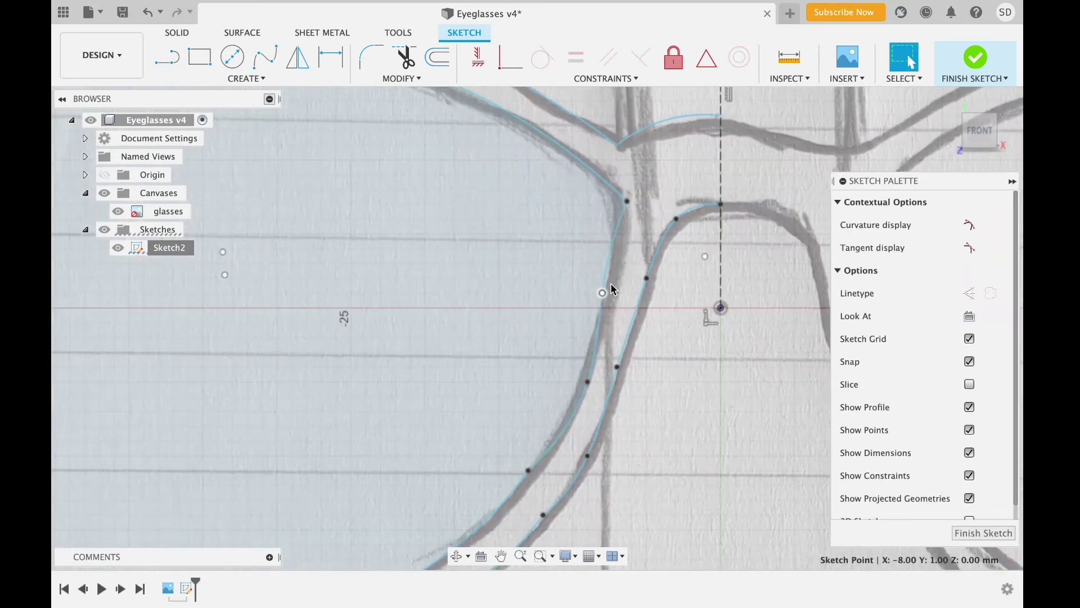
left_click(590, 384)
scroll(590, 384, "down", 2)
scroll(451, 306, "down", 2)
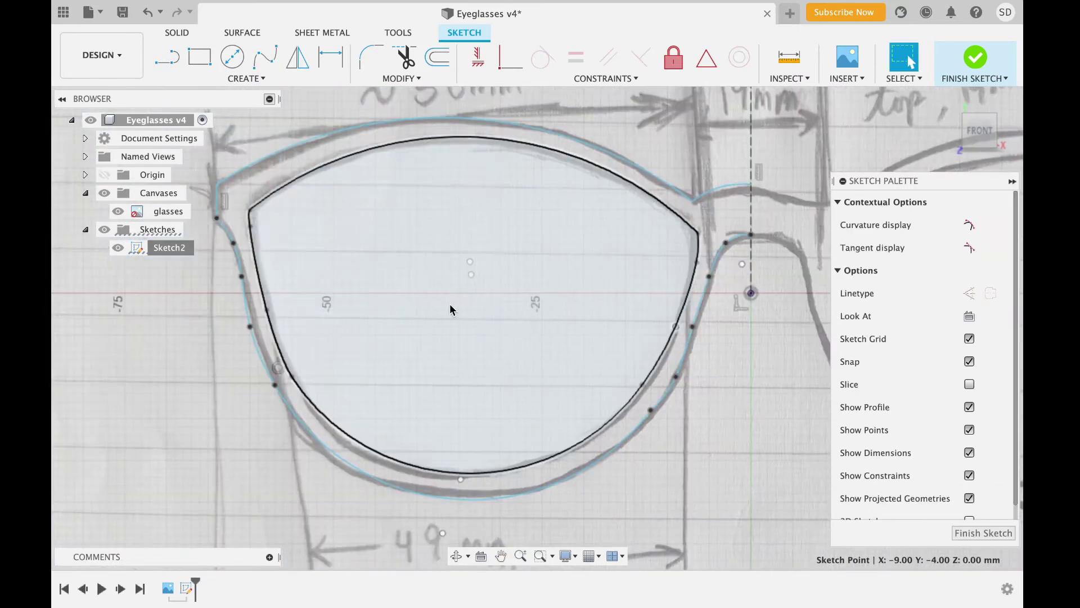
scroll(560, 375, "down", 2)
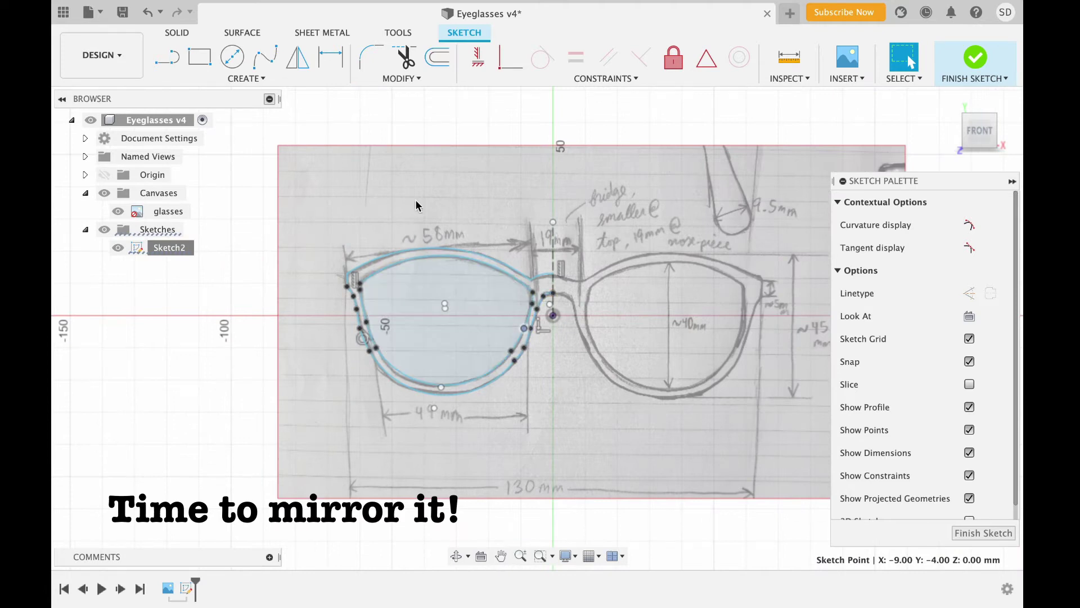
Mirror the top arc, side curves and bridge curves across the vertical construction line
left_click(296, 57)
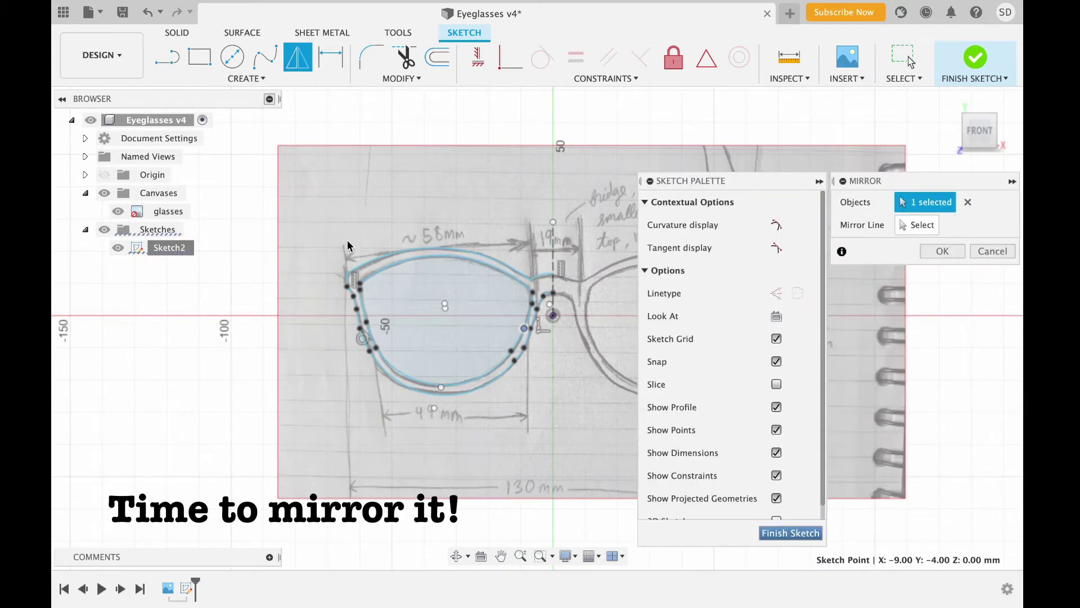
left_click(349, 278)
scroll(347, 286, "up", 2)
left_click(363, 313)
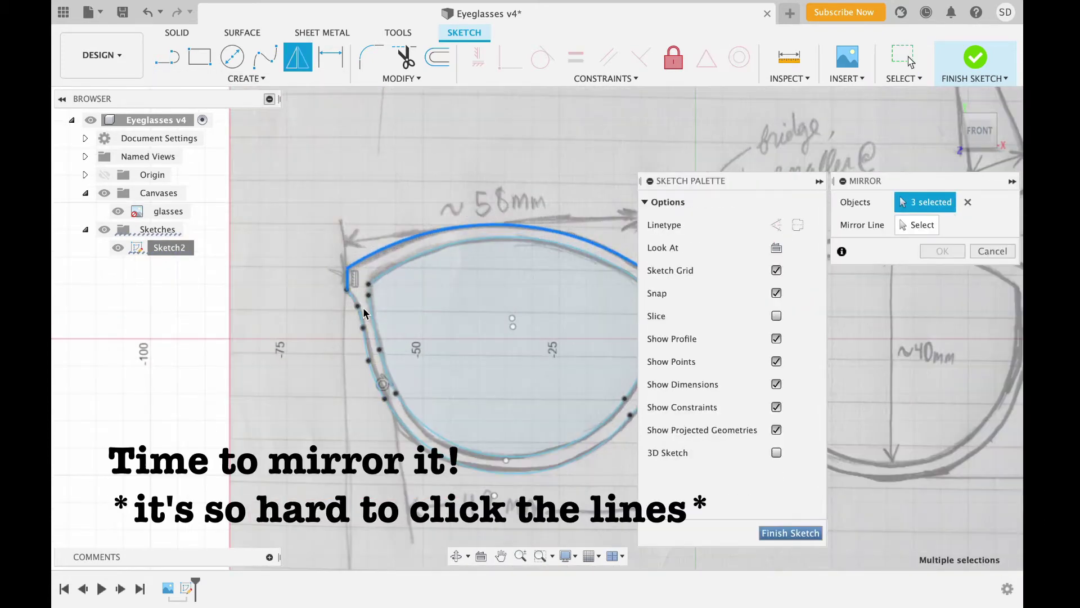
middle_click_drag(458, 324, 272, 270)
left_click(468, 324)
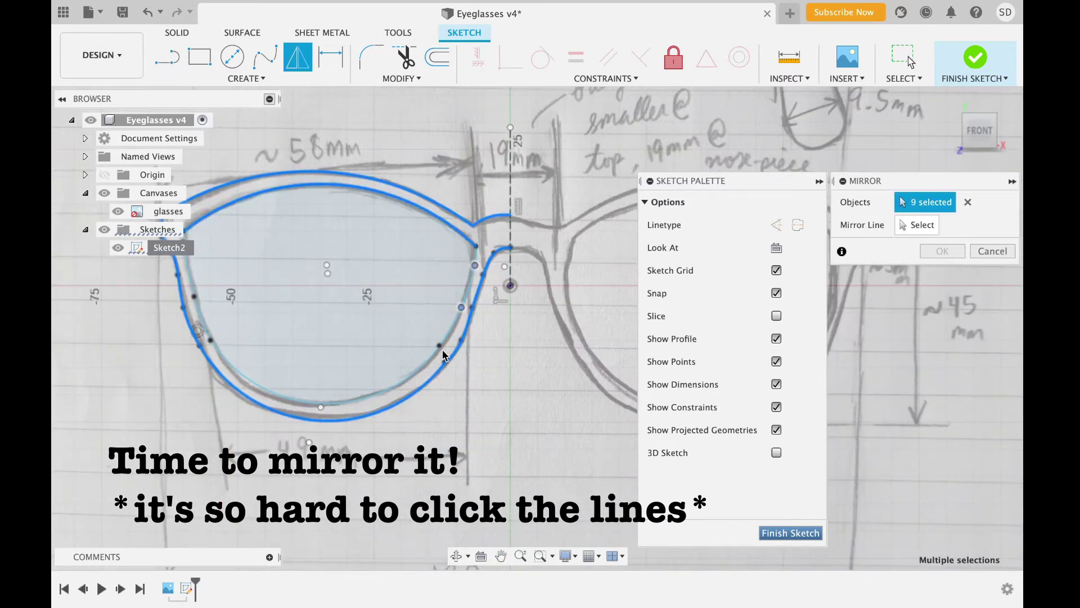
left_click(472, 288)
scroll(574, 315, "down", 2)
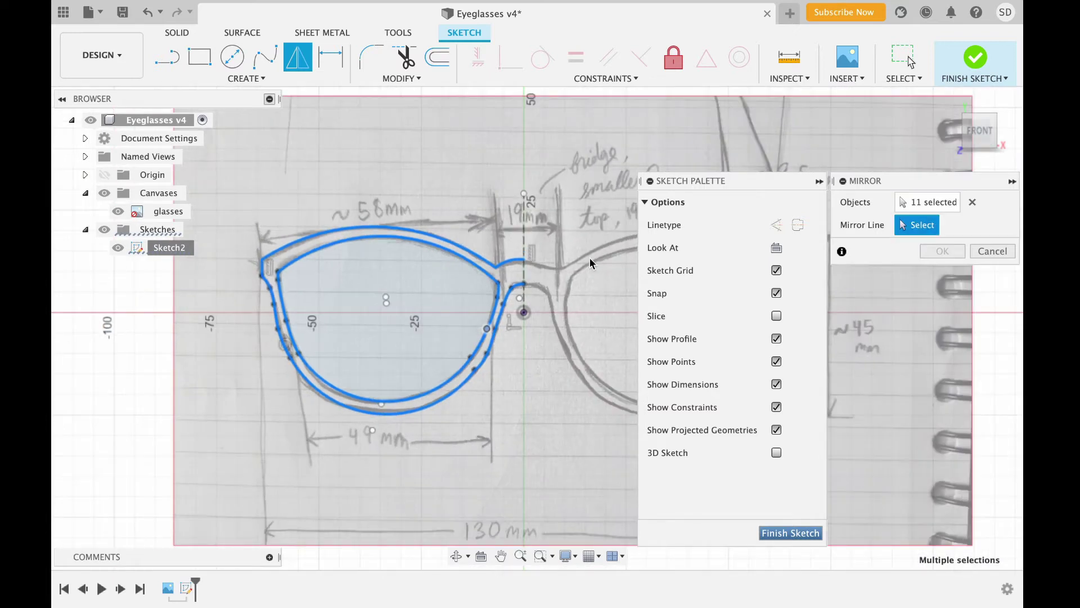
left_click(942, 251)
middle_click_drag(704, 230, 582, 225)
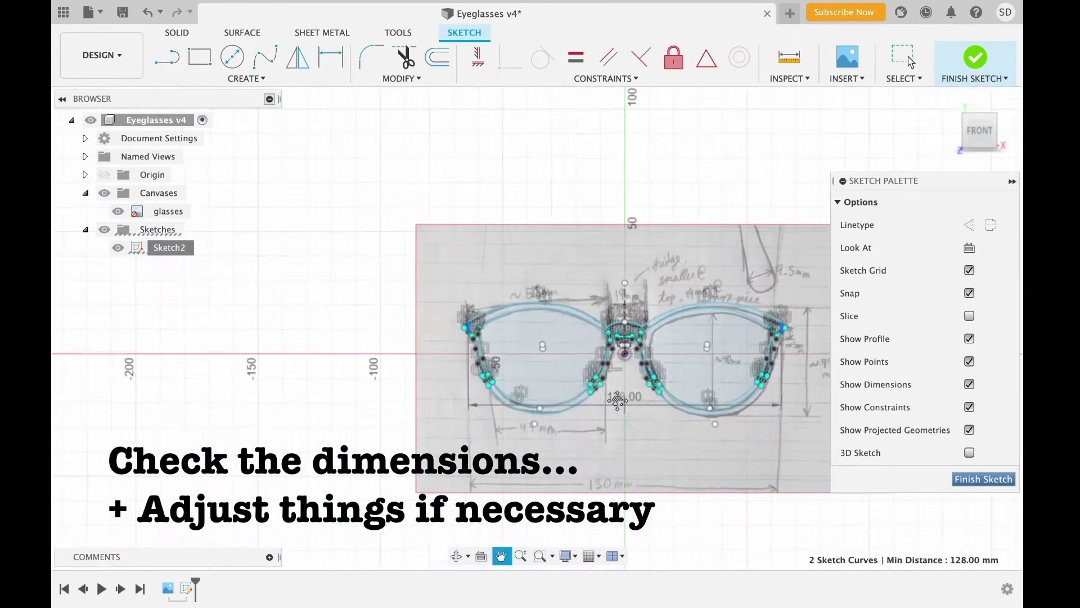
Finish the outline's last line, hide the glasses reference canvas, and view the frame at an angle
scroll(737, 318, "down", 5)
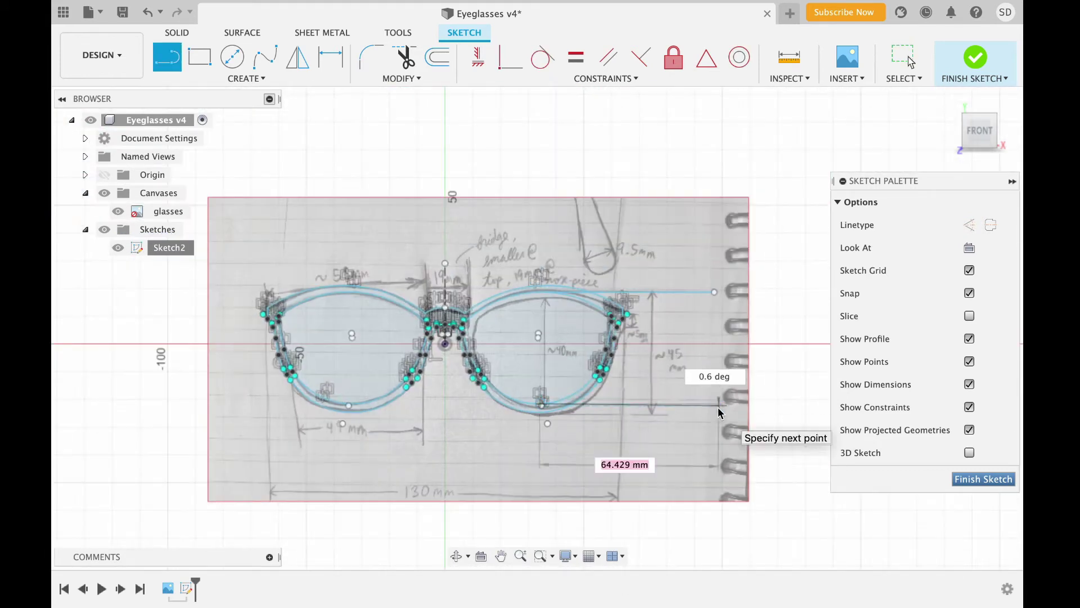
left_click(719, 413)
key("d")
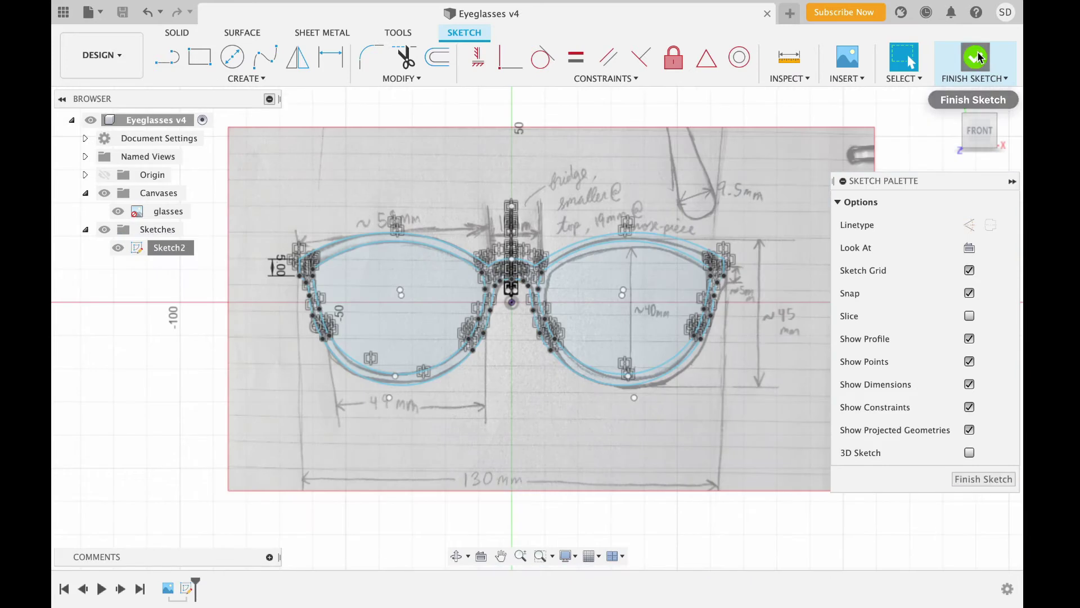
left_click(118, 211)
mouse_move(511, 417)
middle_mouse_down("shift")
mouse_move(458, 398)
mouse_move(705, 386)
mouse_move(606, 277)
middle_mouse_up("shift")
Extrude the frame ring profile flat by 5 mm, then view it from the top
key("e")
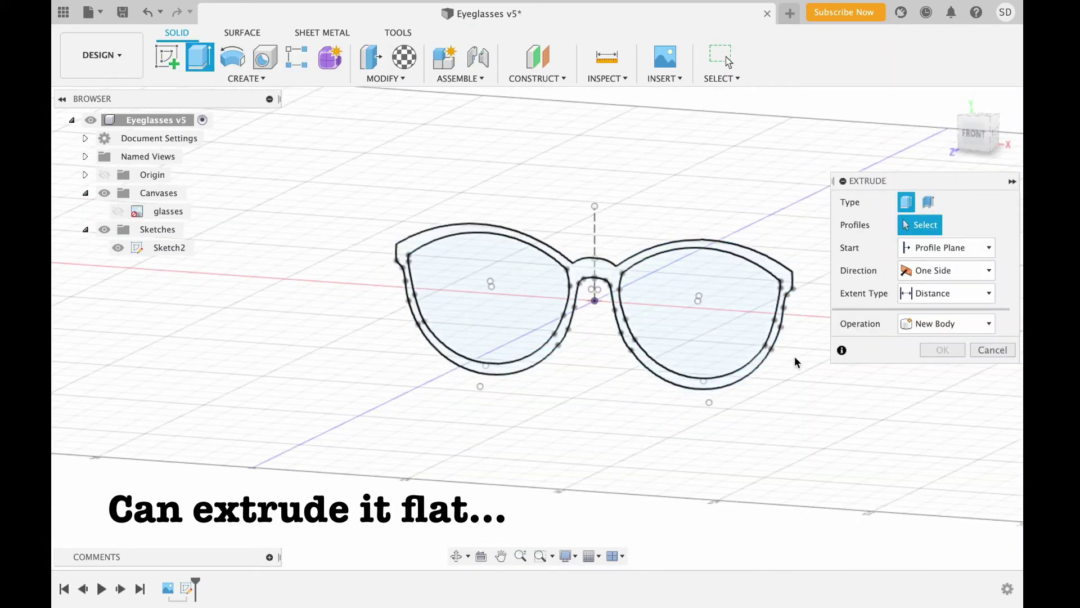
left_click(588, 279)
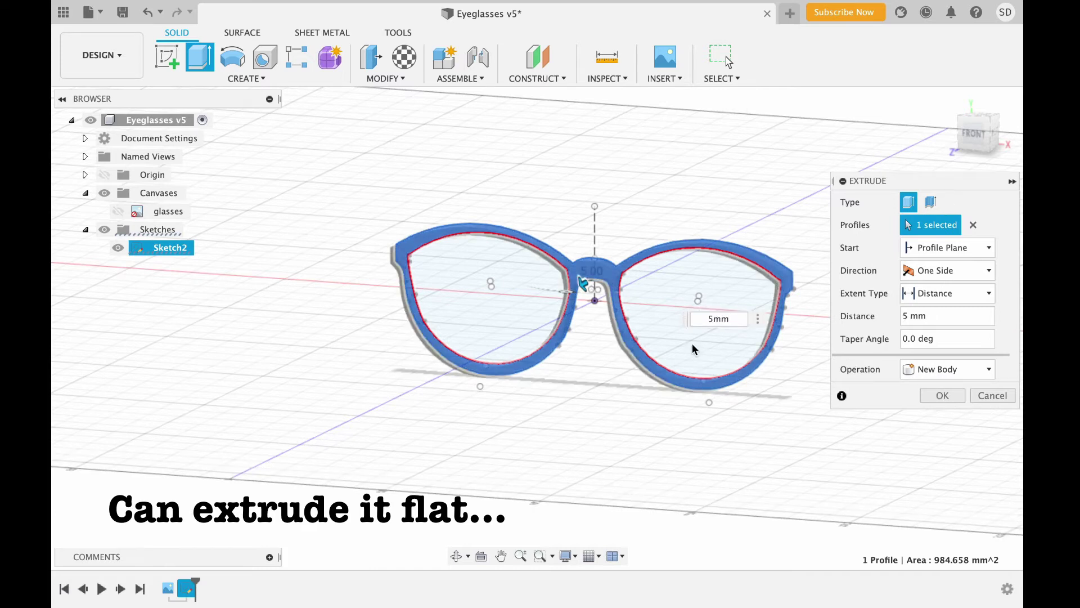
key("Return")
mouse_move(694, 349)
middle_mouse_down("shift")
mouse_move(610, 395)
mouse_move(480, 405)
mouse_move(678, 377)
mouse_move(642, 379)
mouse_move(673, 374)
mouse_move(651, 376)
mouse_move(658, 371)
mouse_move(617, 352)
mouse_move(633, 350)
middle_mouse_up("shift")
left_click(981, 129)
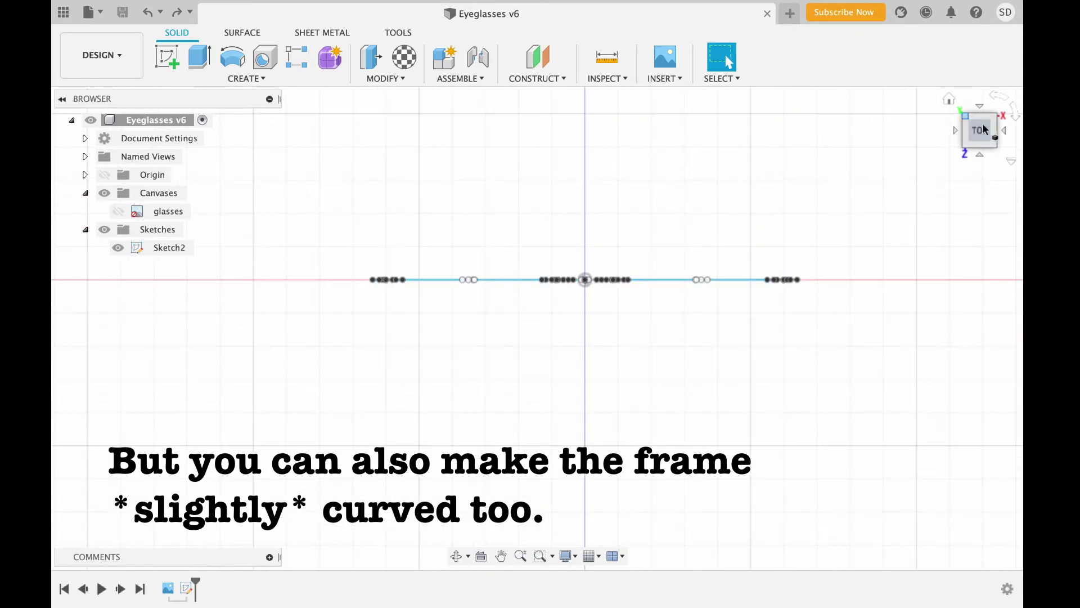
Start a new sketch on the plane and project the first sketch's glasses outline into it
left_click(167, 63)
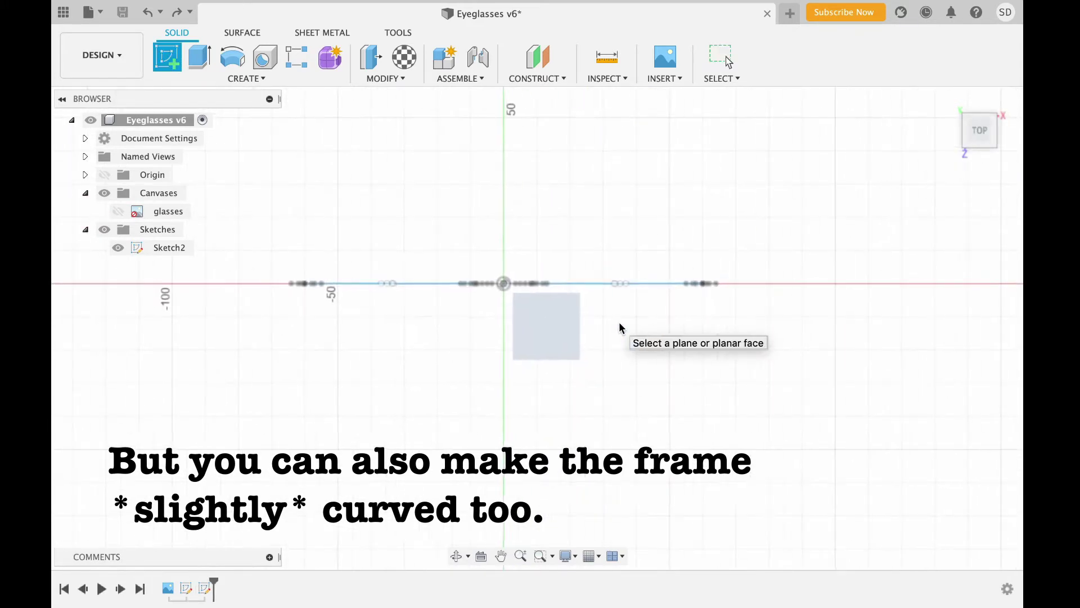
left_click(619, 330)
mouse_move(567, 297)
middle_mouse_down()
mouse_move(369, 335)
mouse_move(419, 341)
middle_mouse_up()
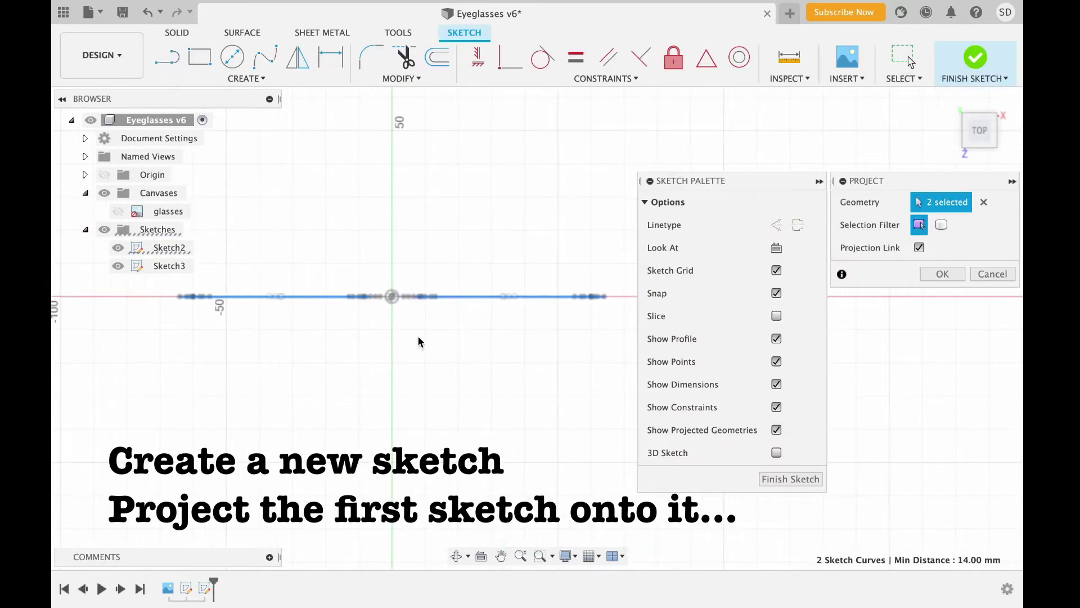
left_click(954, 273)
middle_click_drag(555, 364, 600, 364)
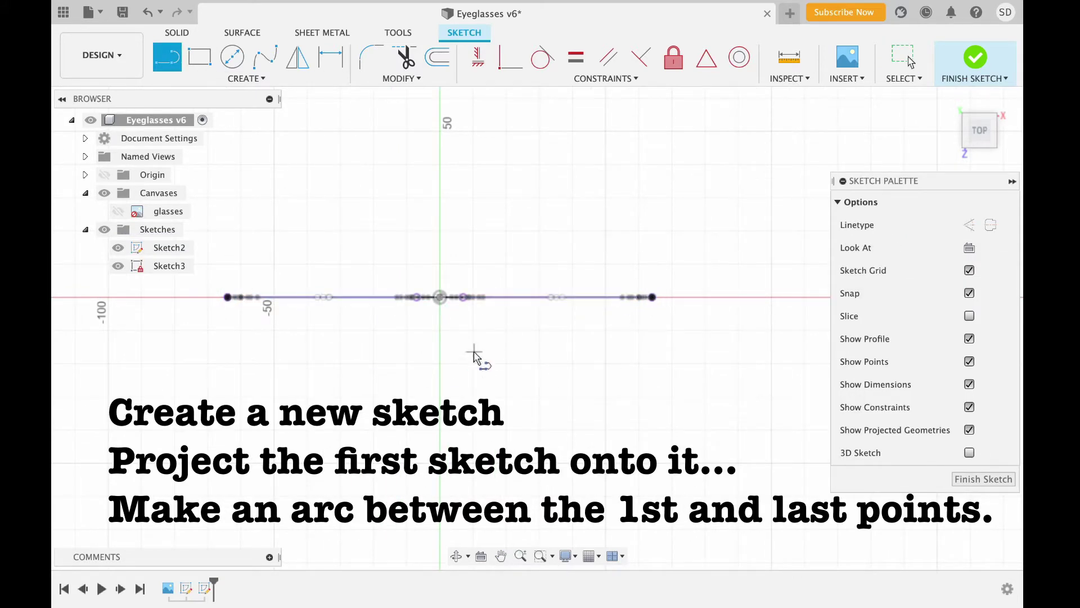
Draw two shallow 3-point arcs forming a thin crescent across the frame, then finish the sketch
left_click(246, 78)
left_click(349, 145)
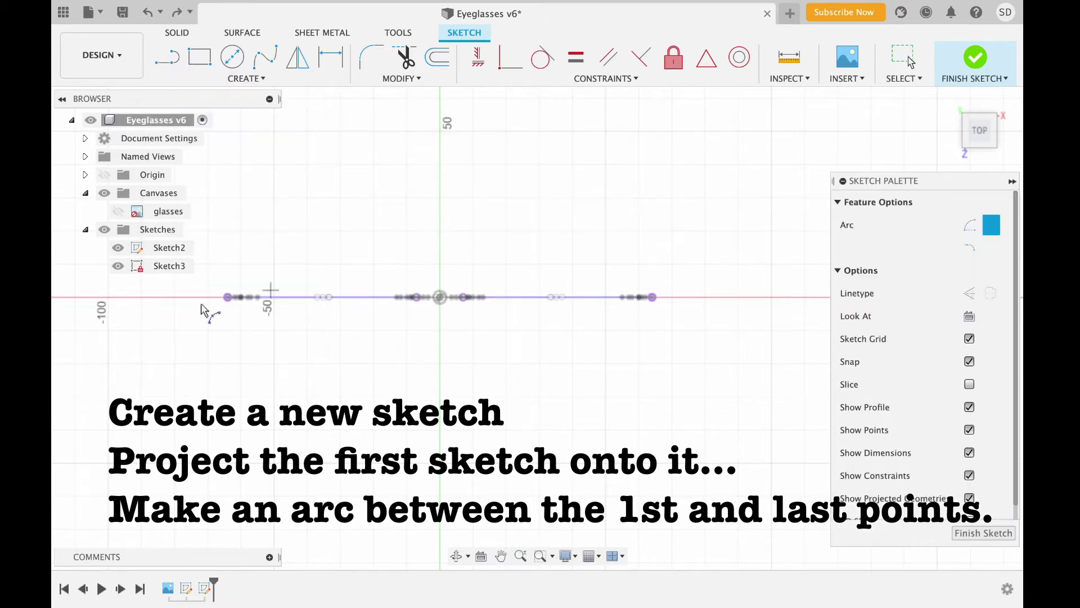
left_click(651, 298)
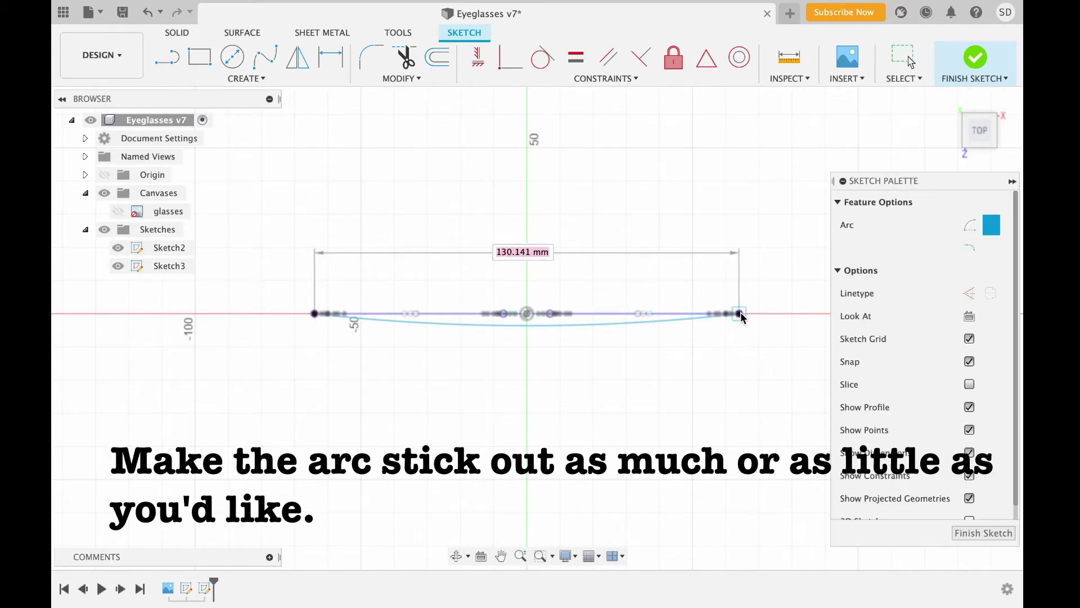
scroll(525, 333, "up", 3)
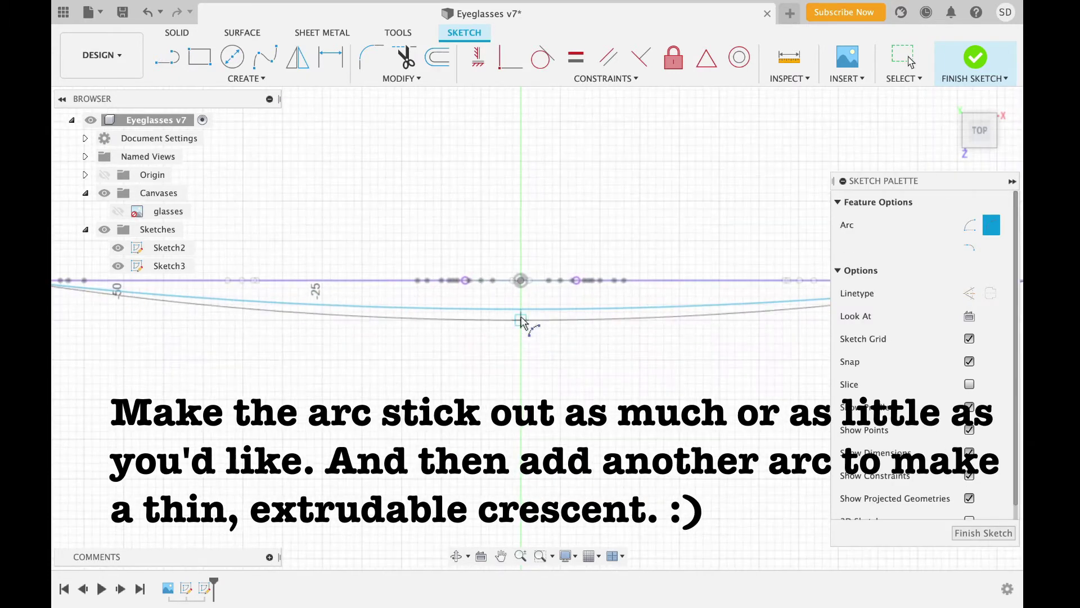
scroll(520, 318, "up", 2)
scroll(524, 310, "up", 2)
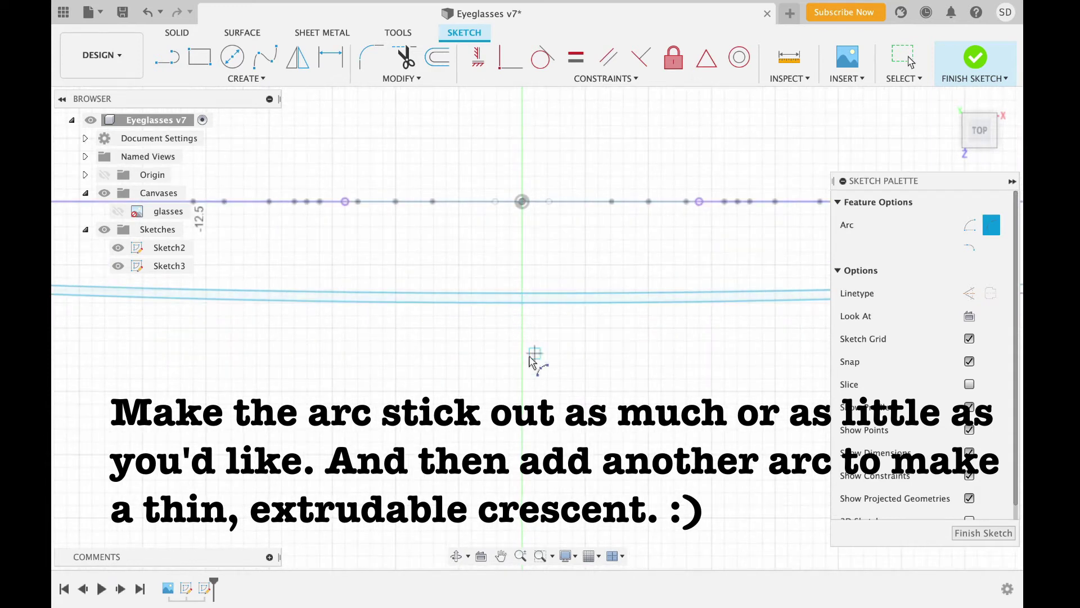
scroll(530, 357, "down", 3)
key("Escape")
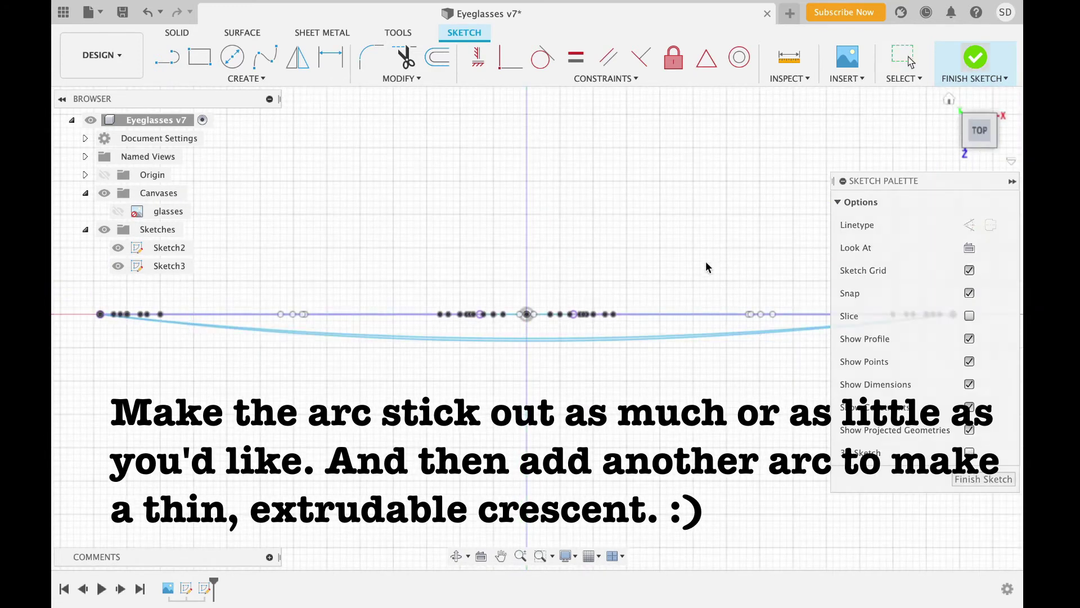
left_click(979, 73)
Extrude the crescent profile symmetrically 50 mm into a curved body taller than the glasses
key("e")
left_click(934, 273)
left_click(936, 298)
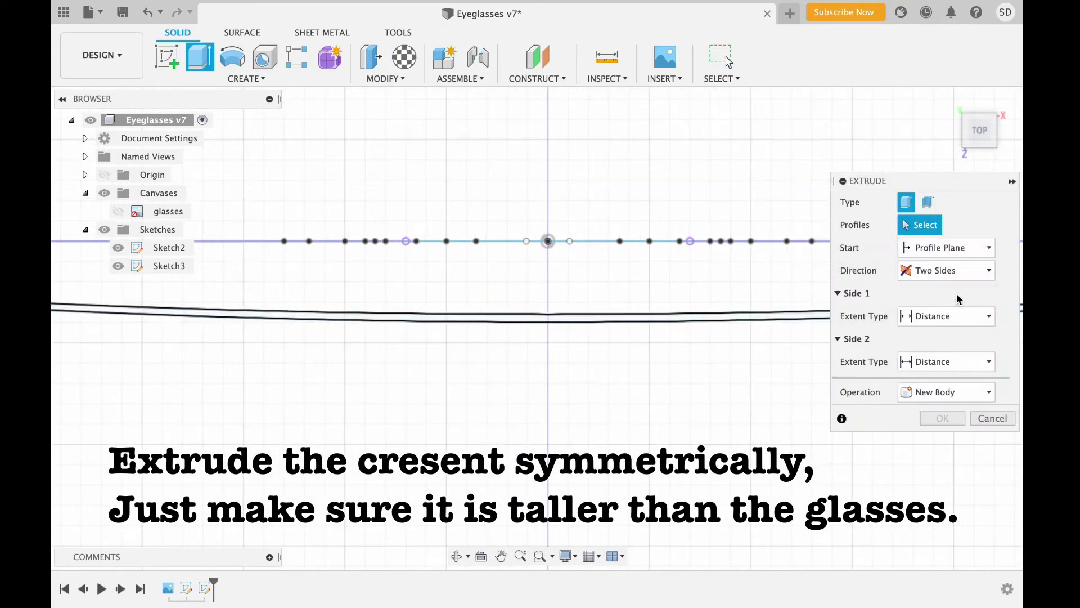
left_click(945, 272)
left_click(939, 312)
left_click(513, 315)
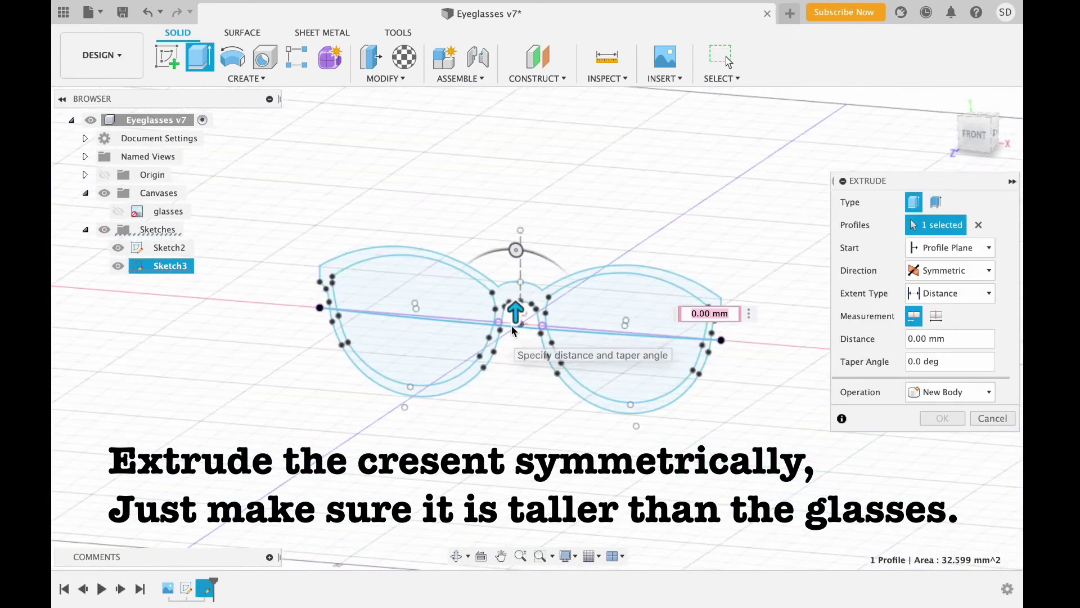
left_click_drag(513, 331, 538, 163)
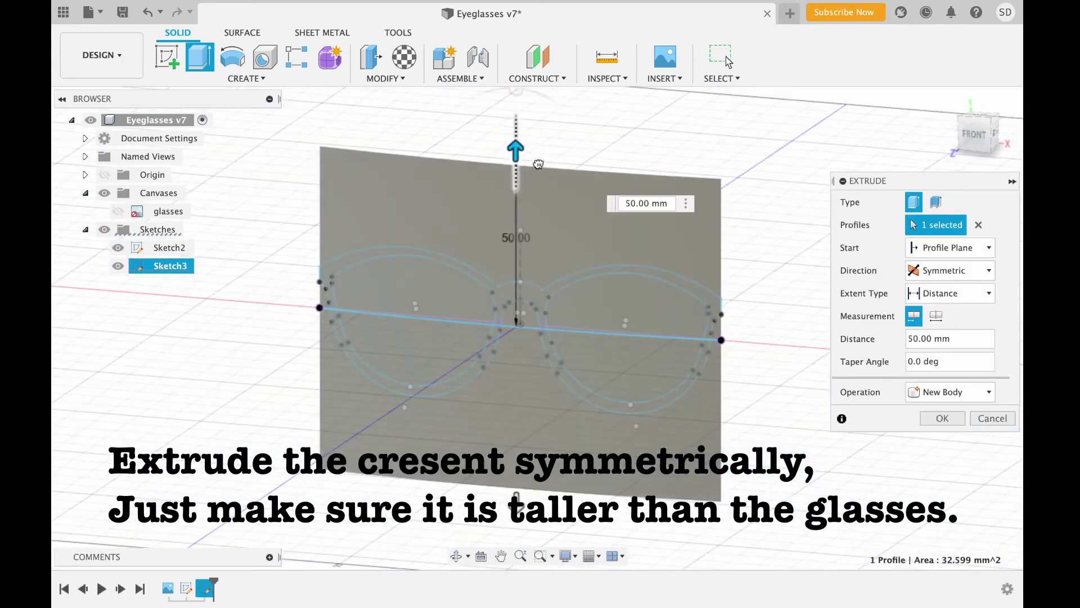
left_click(943, 418)
mouse_move(737, 376)
middle_mouse_down("shift")
mouse_move(803, 369)
mouse_move(600, 381)
mouse_move(691, 401)
mouse_move(646, 354)
mouse_move(625, 349)
middle_mouse_up("shift")
Start a new extrusion with the glasses frame profile selected and the lens profile excluded
left_click(200, 57)
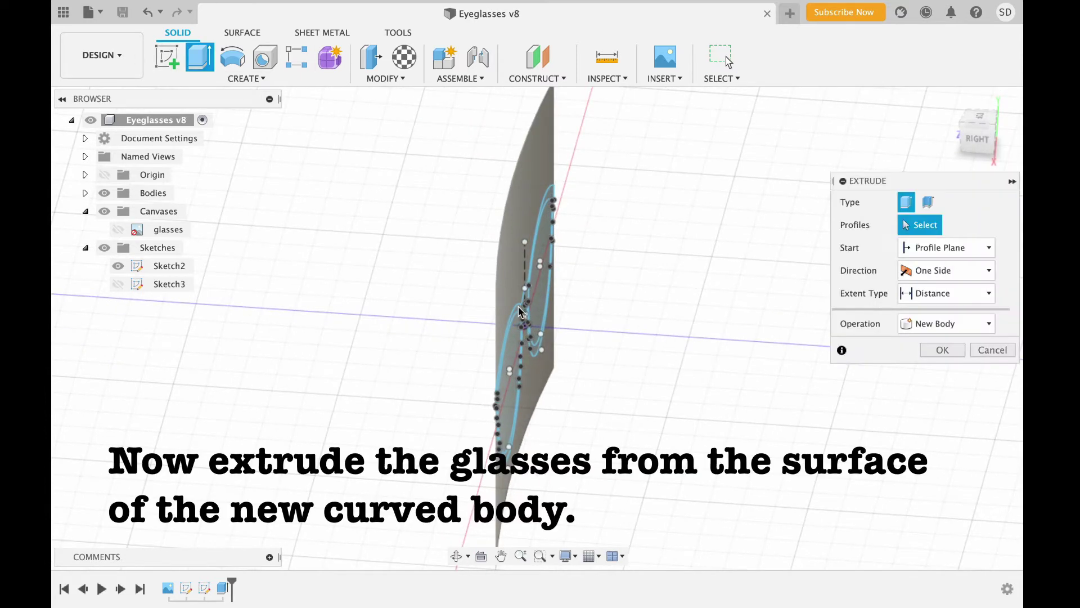
left_click(510, 394)
left_click(540, 270)
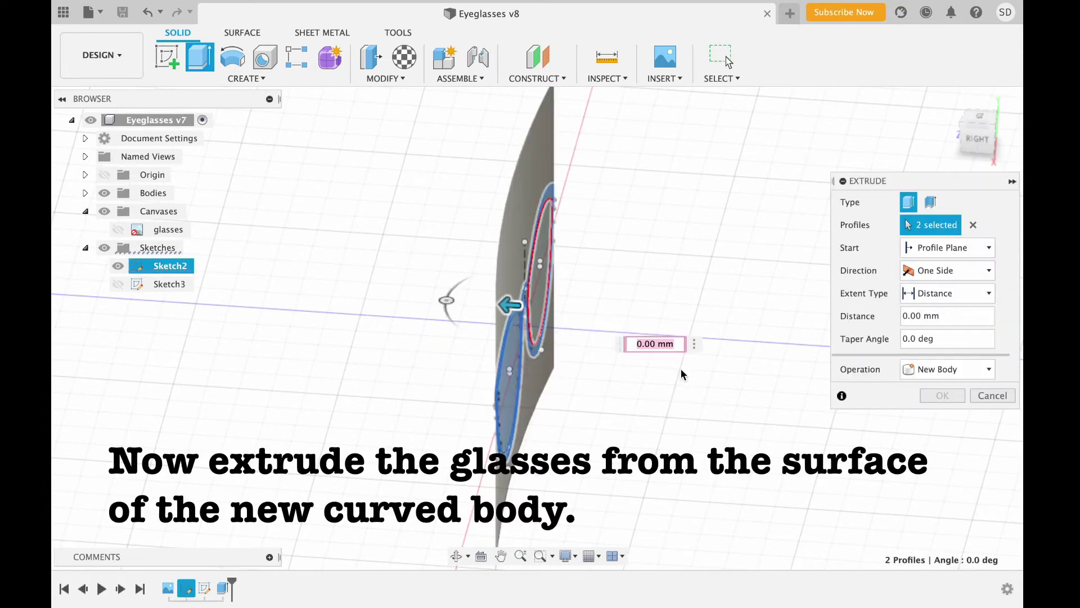
left_click(515, 390)
middle_click_drag(515, 389, 711, 405, "shift")
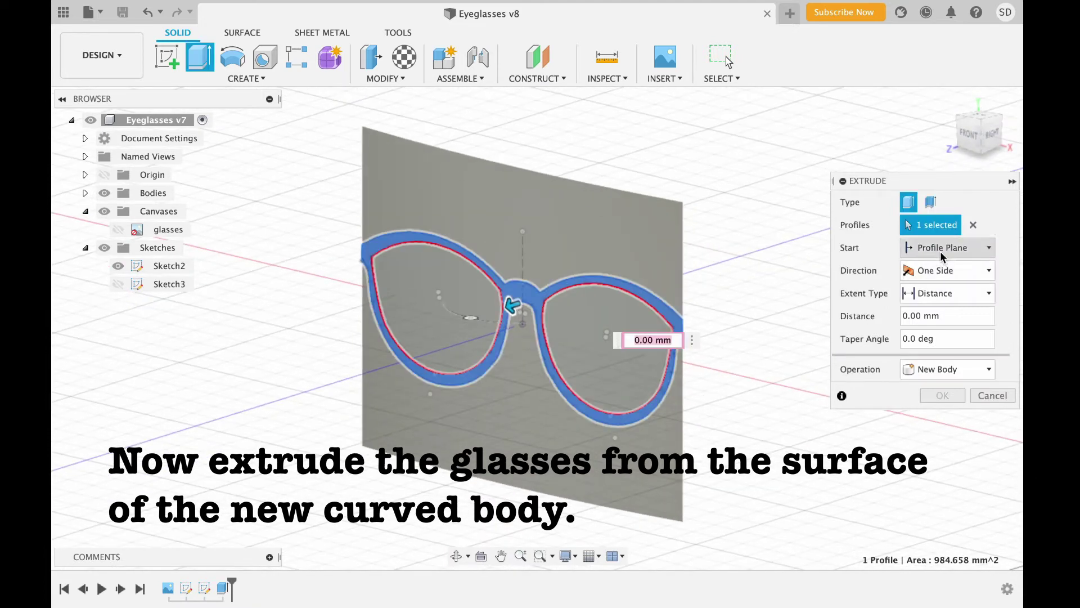
Start the extrusion from the curved body's surface, 5 mm deep, as a New Body
left_click(943, 254)
left_click(948, 299)
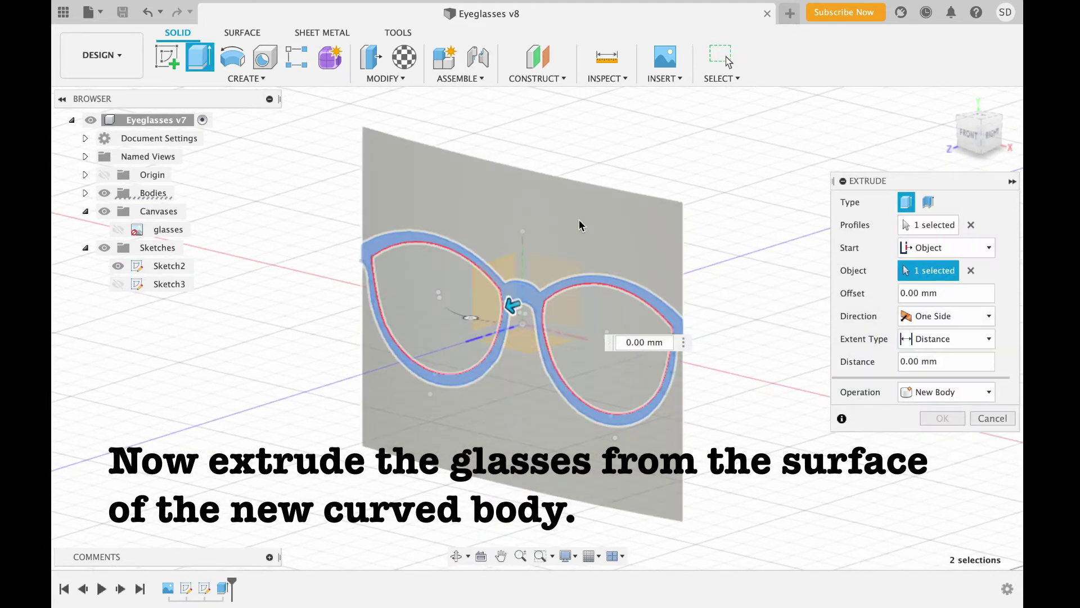
left_click(517, 304)
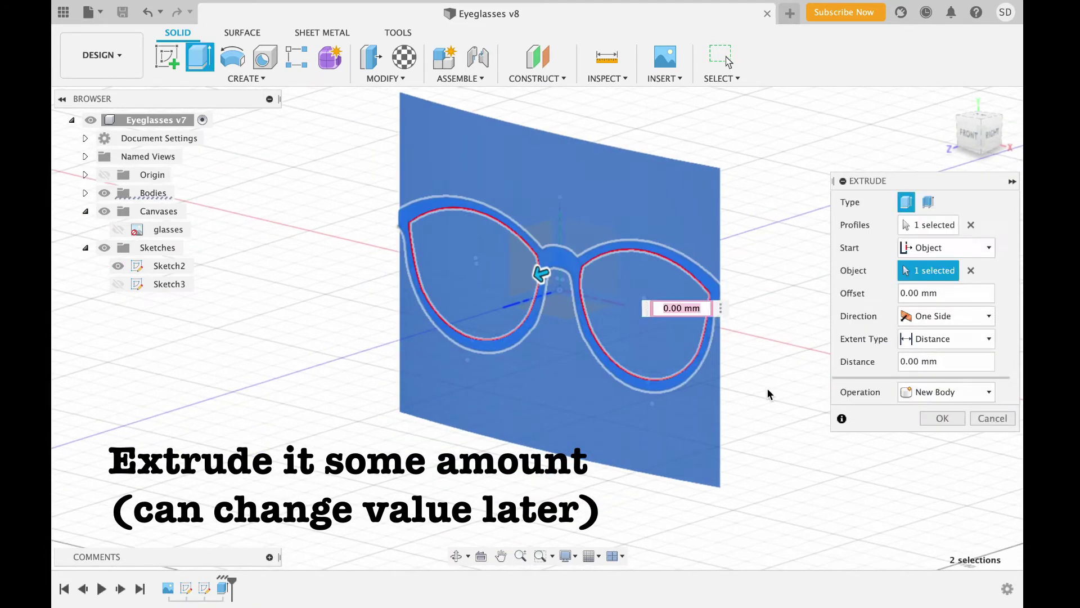
type("10")
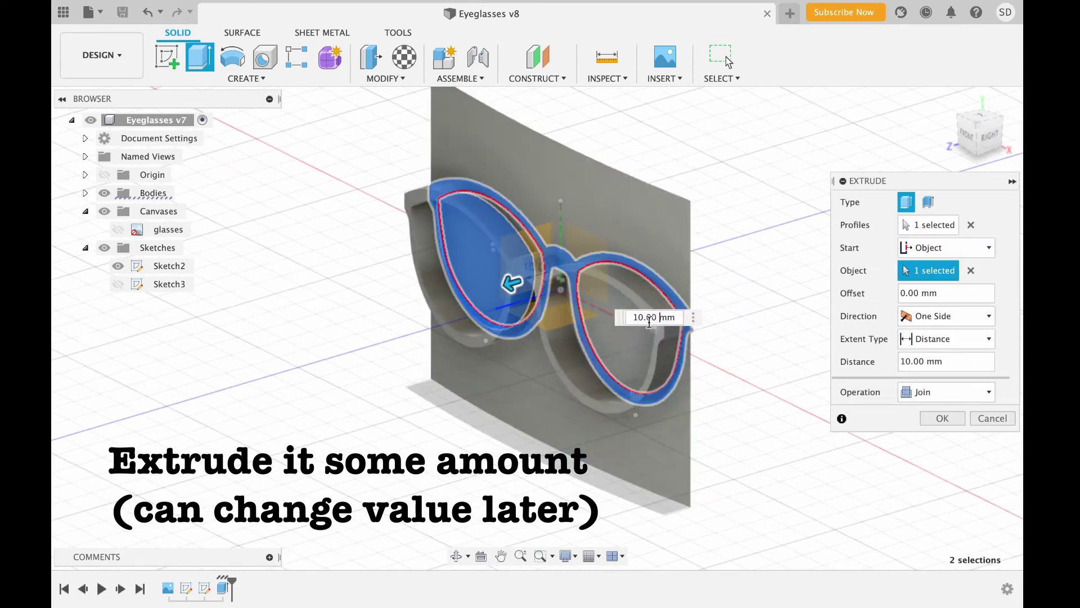
type("5")
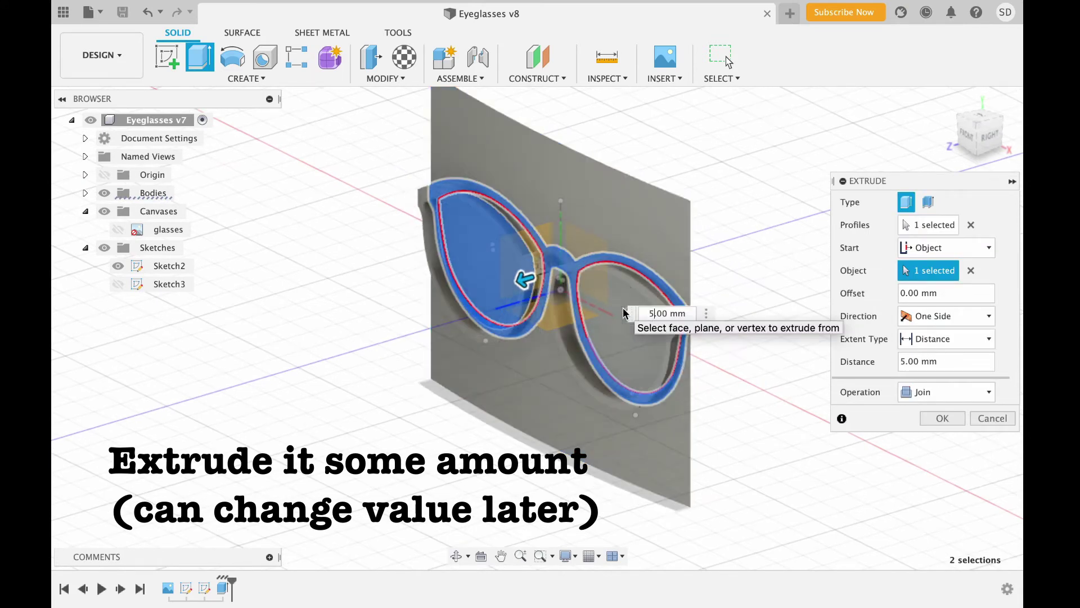
left_click(914, 392)
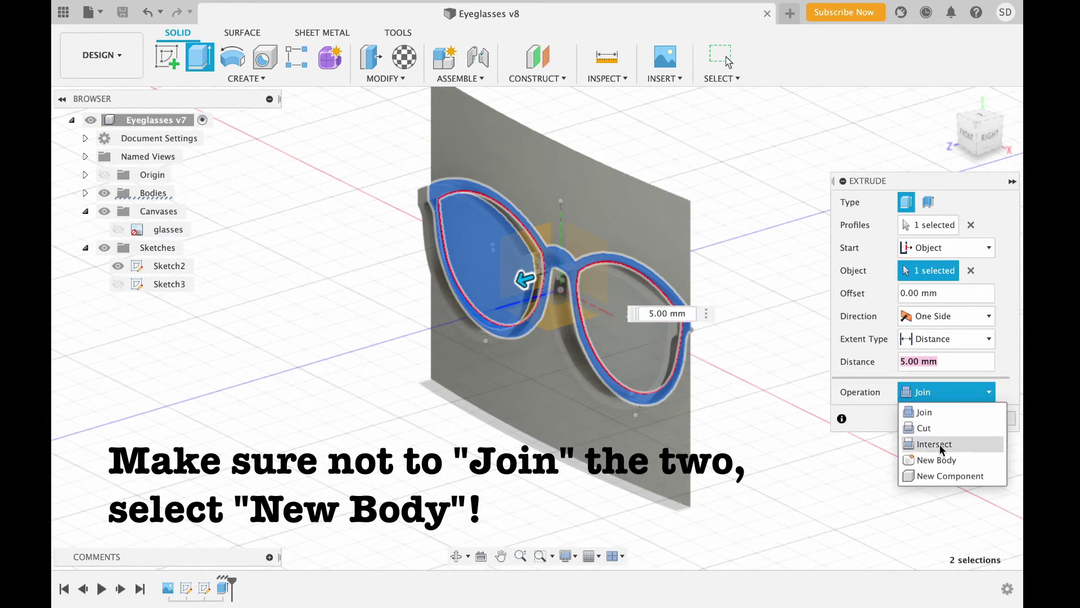
left_click(933, 459)
Confirm the frame extrusion and hide the curved backing body Body2
left_click(943, 418)
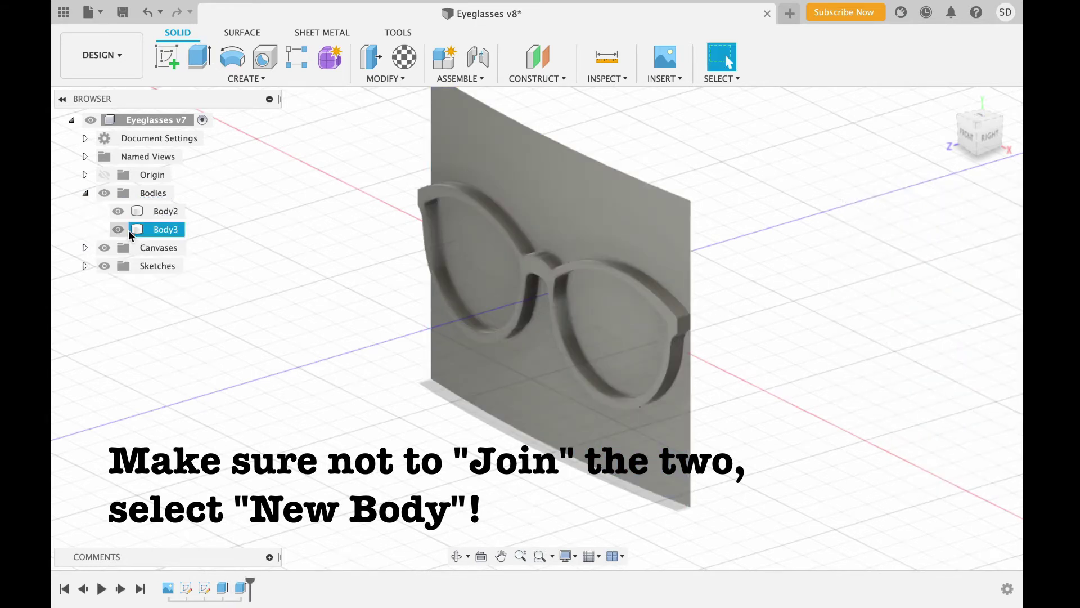
left_click(117, 211)
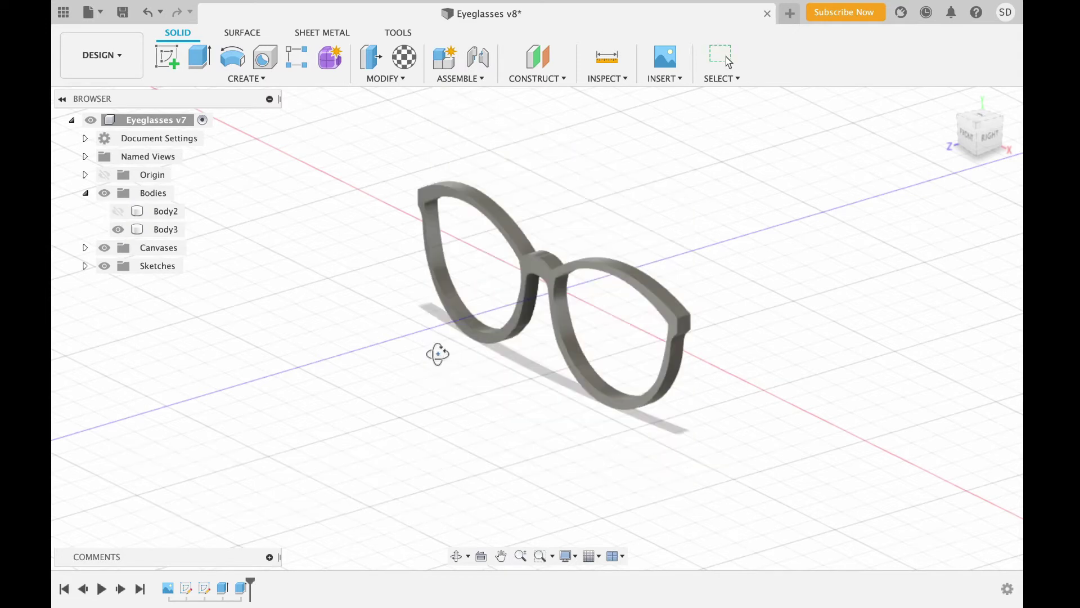
middle_click_drag(438, 353, 386, 400, "shift")
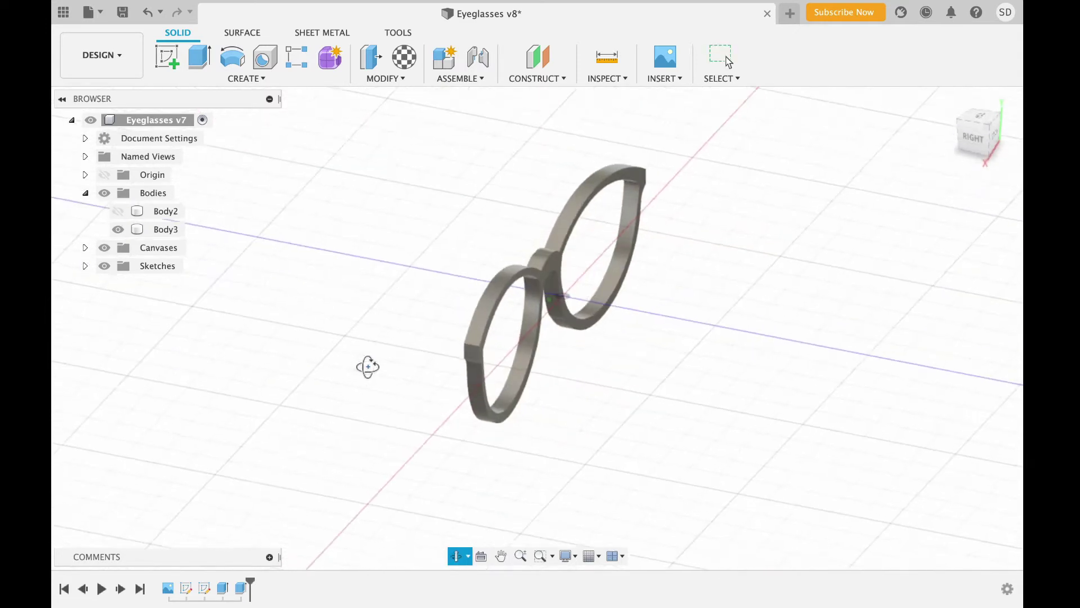
left_click(979, 122)
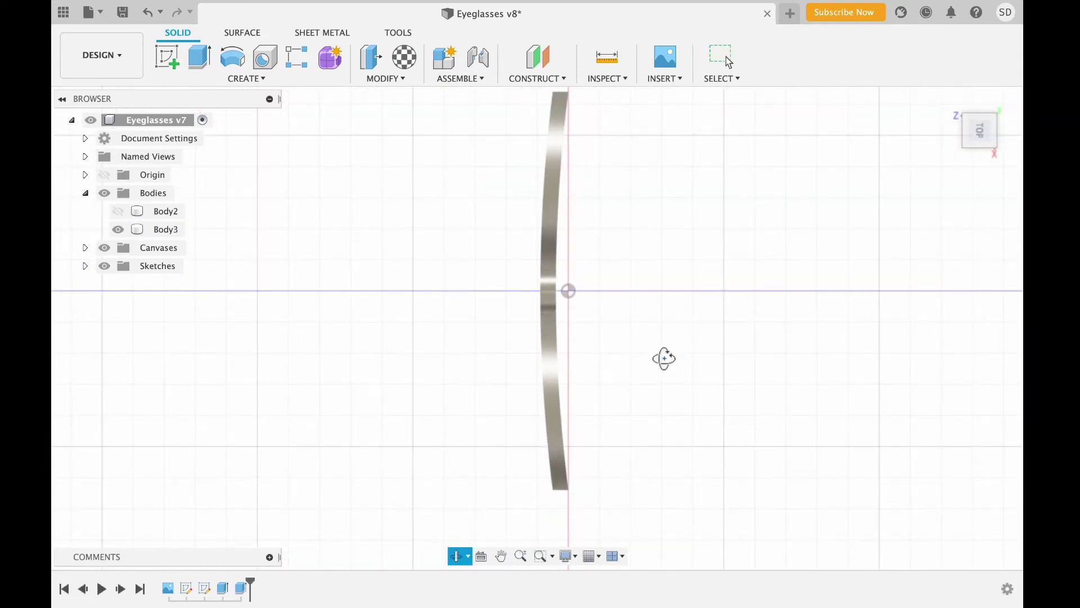
mouse_move(663, 356)
middle_mouse_down("shift")
mouse_move(670, 280)
mouse_move(642, 300)
middle_mouse_up("shift")
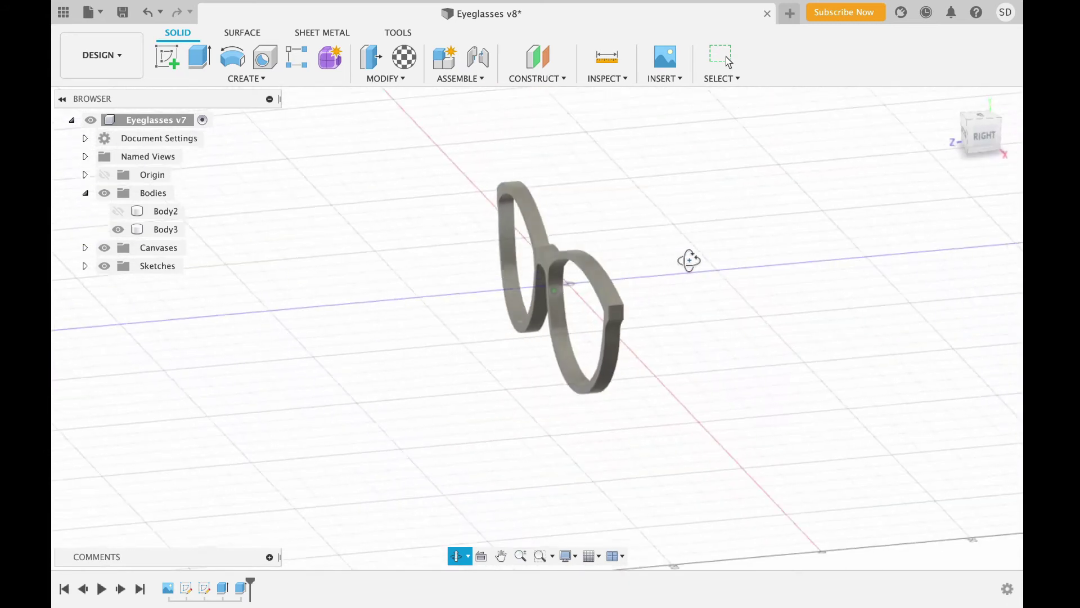
Save the design as a new version, Eyeglasses v8
key("ctrl+s")
key("Return")
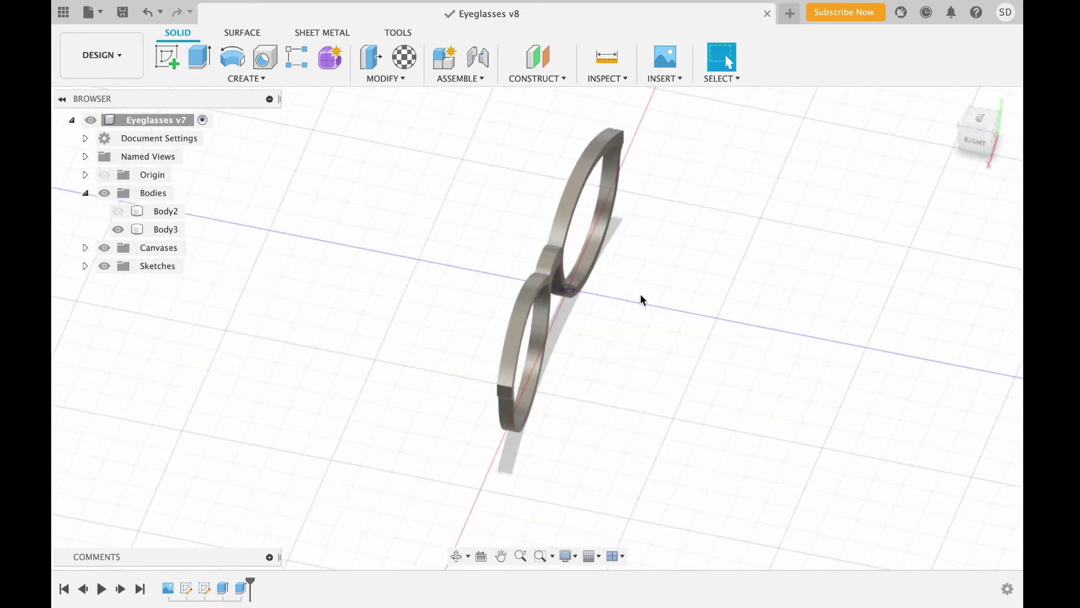
mouse_move(642, 299)
middle_mouse_down("shift")
mouse_move(741, 271)
mouse_move(707, 257)
middle_mouse_up("shift")
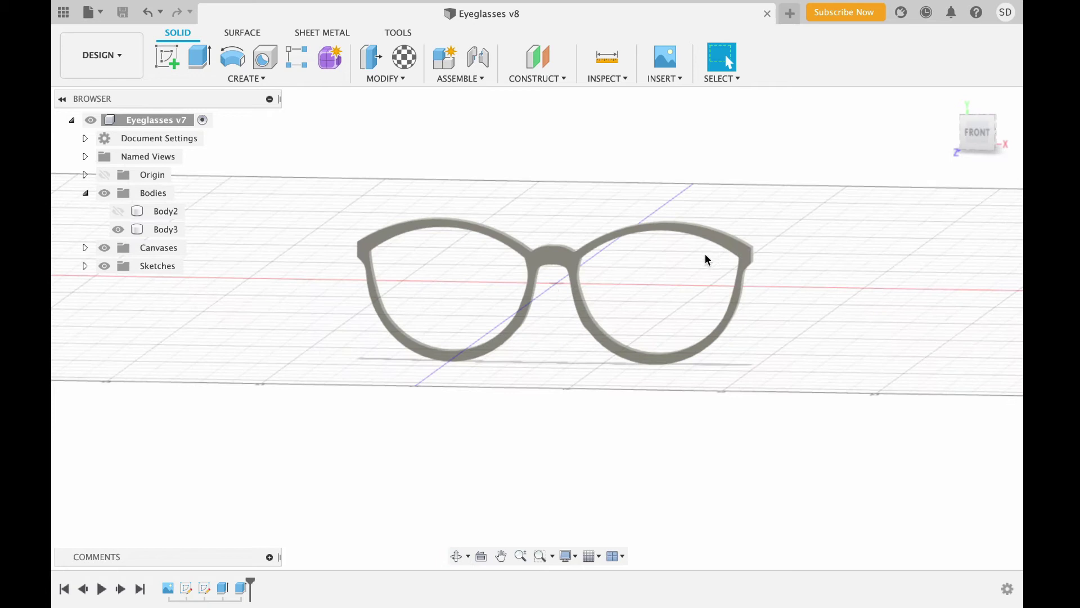
Add a user parameter named Frame_Thickness in Change Parameters
left_click(397, 79)
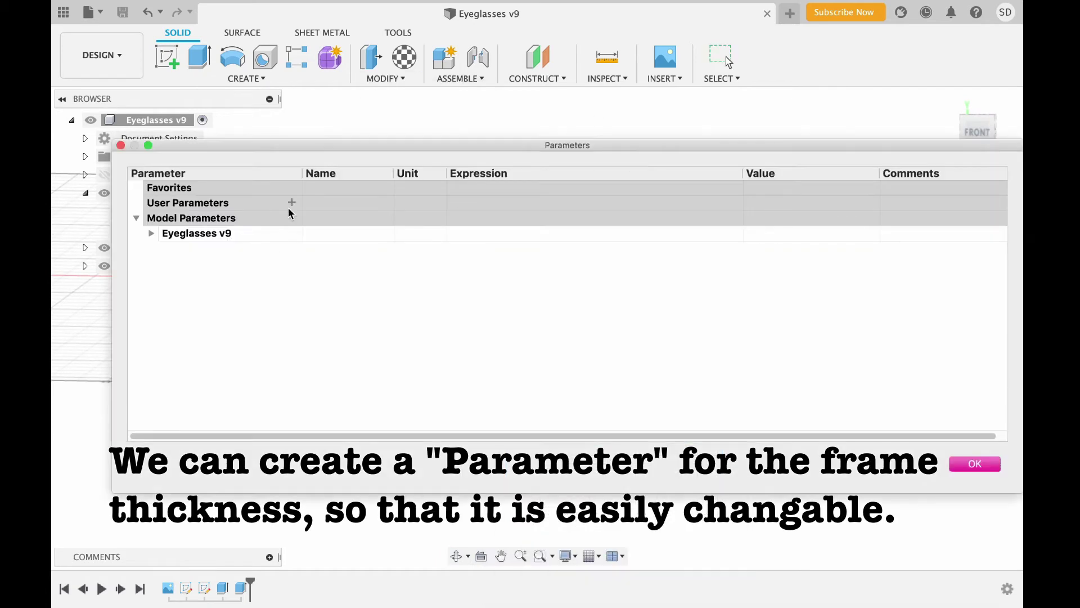
left_click(291, 203)
type("Frame_Thickness")
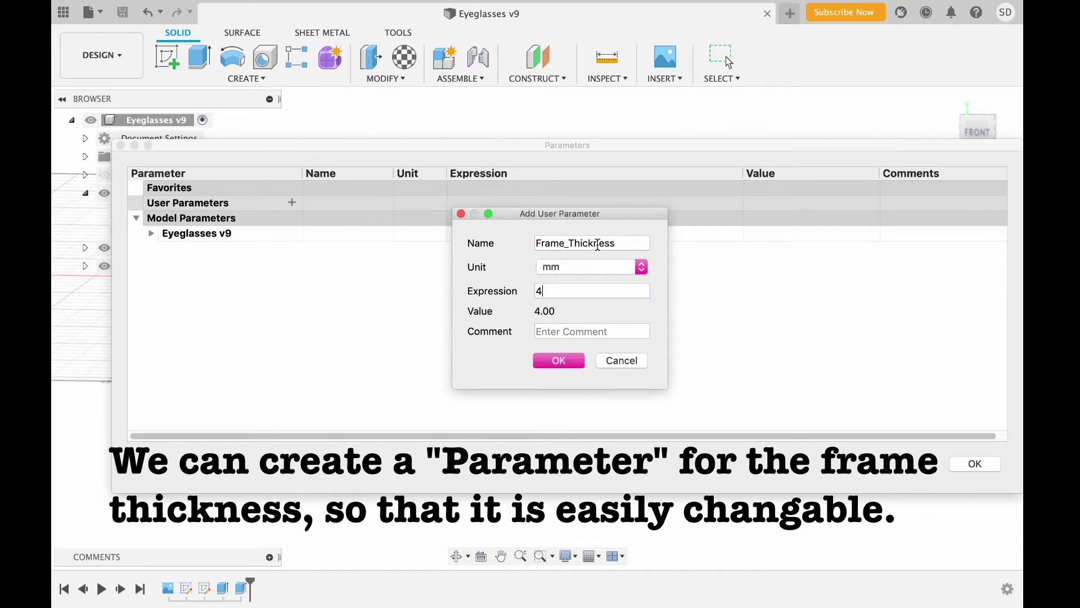
key("Return")
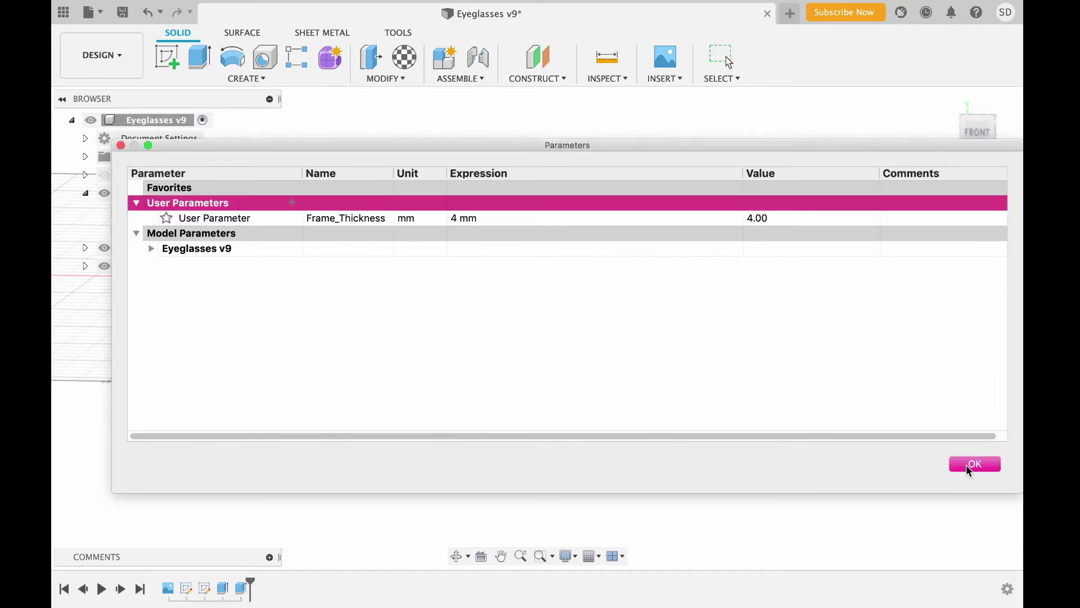
left_click(969, 470)
middle_click_drag(812, 378, 618, 394, "shift")
Set the frame extrusion's distance to Frame_Thickness via Edit Feature
right_click(241, 587)
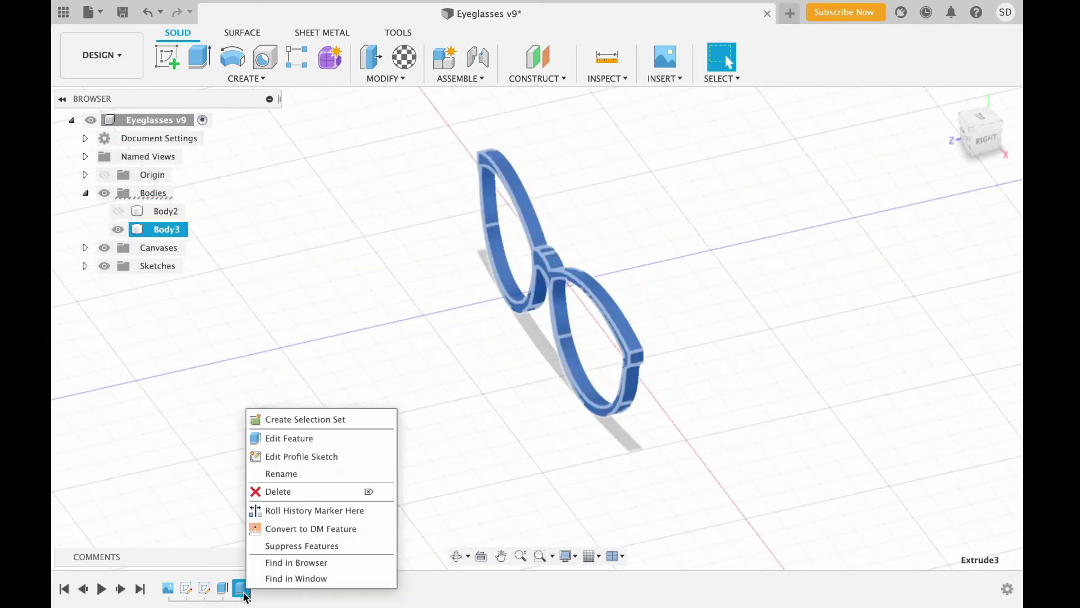
left_click(295, 440)
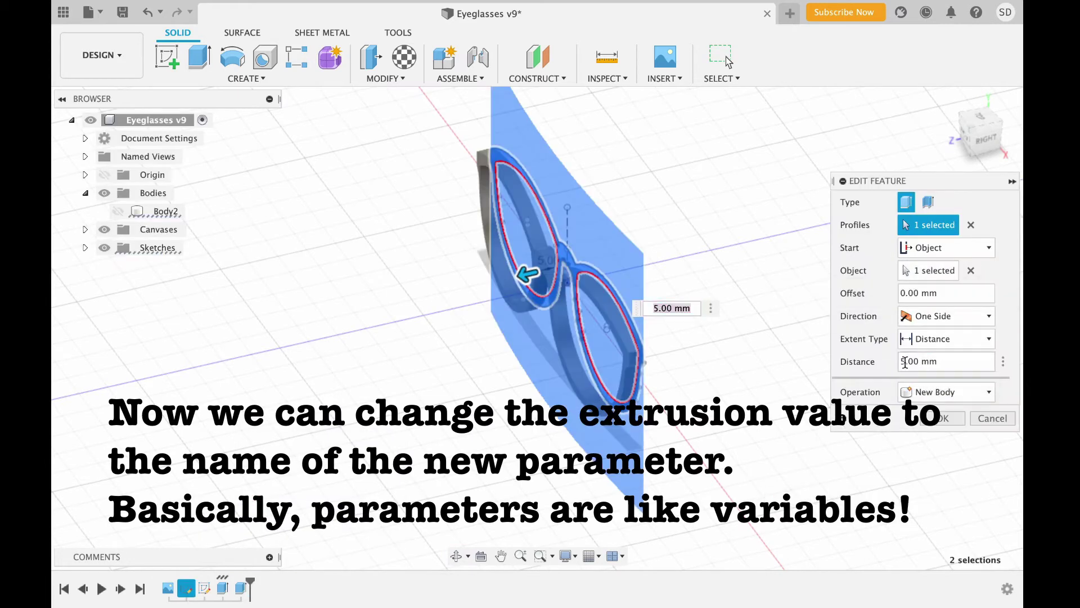
key("BackSpace")
key("BackSpace")
key("BackSpace")
type("Frame_Thickness")
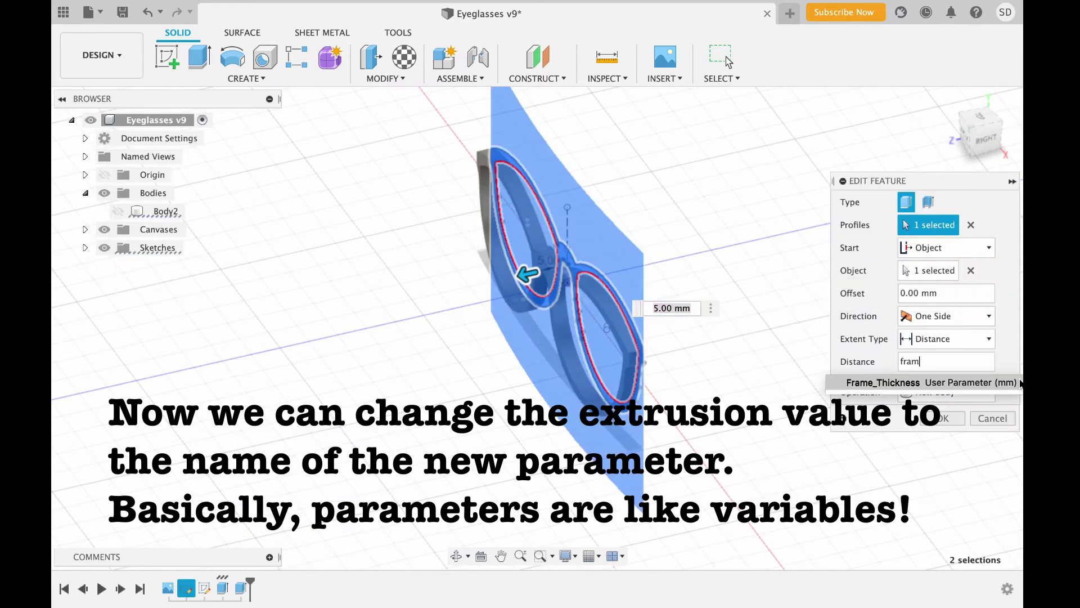
key("Return")
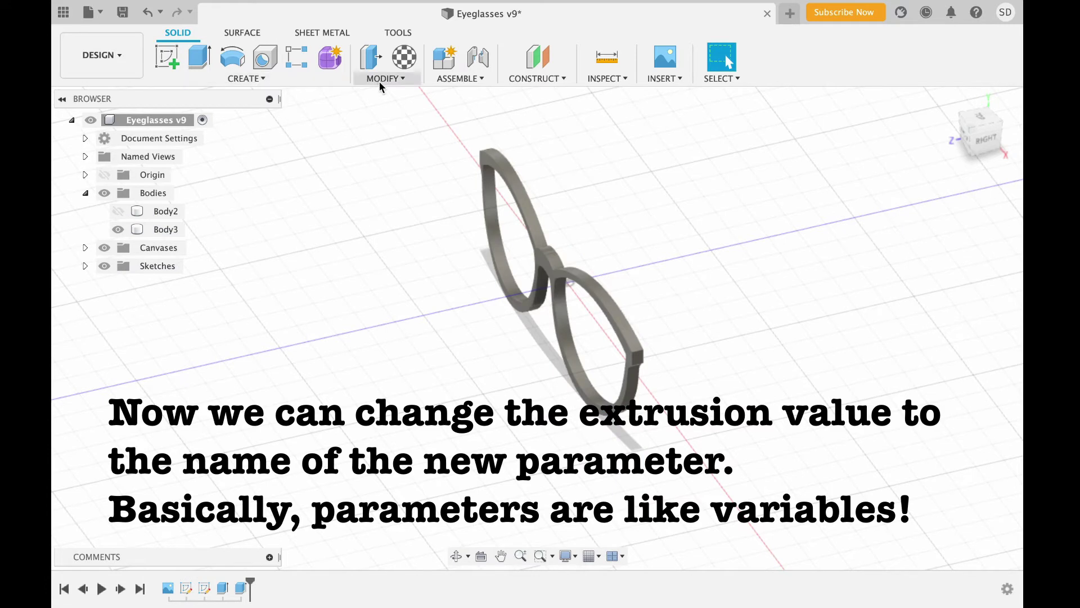
Update the Frame_Thickness value to 4 mm and save the design
left_click(382, 79)
left_click(394, 451)
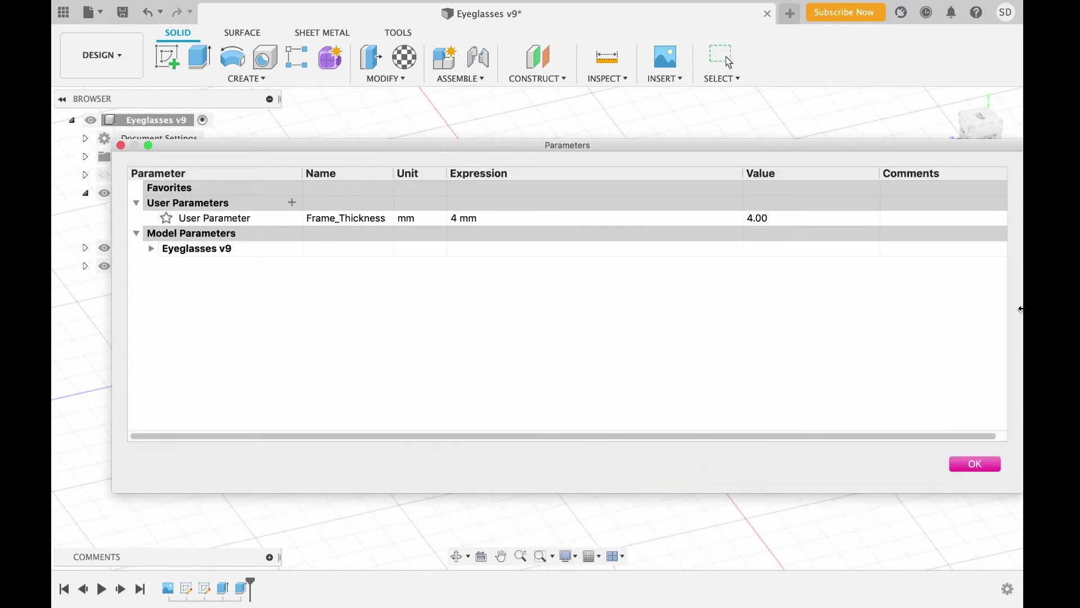
left_click_drag(1019, 308, 467, 308)
left_click(417, 219)
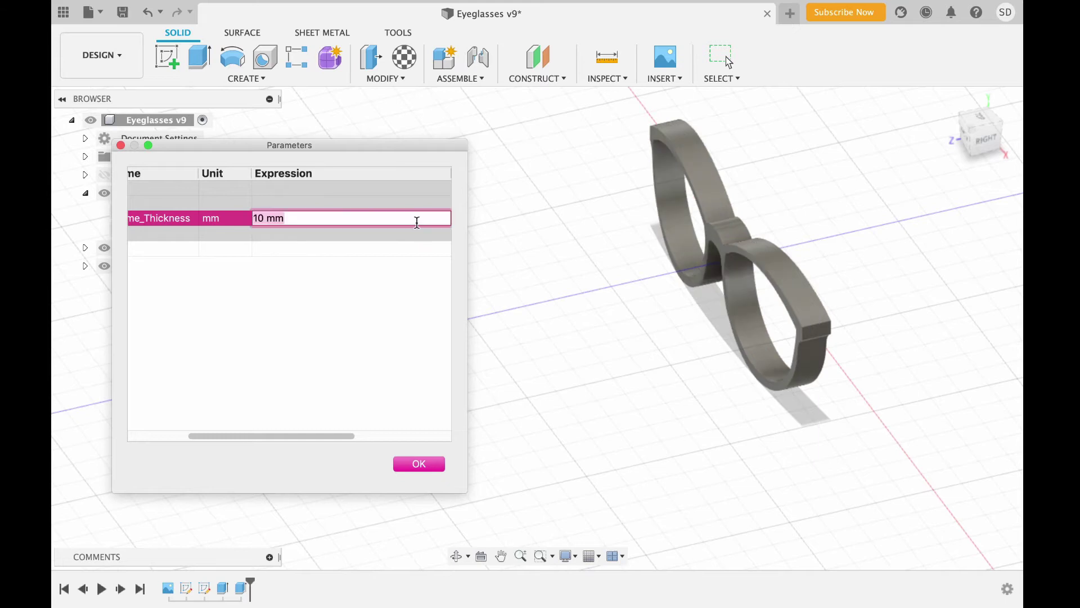
key("Return")
left_click(431, 466)
mouse_move(550, 325)
middle_mouse_down("shift")
mouse_move(499, 345)
mouse_move(666, 276)
mouse_move(818, 294)
mouse_move(552, 335)
middle_mouse_up("shift")
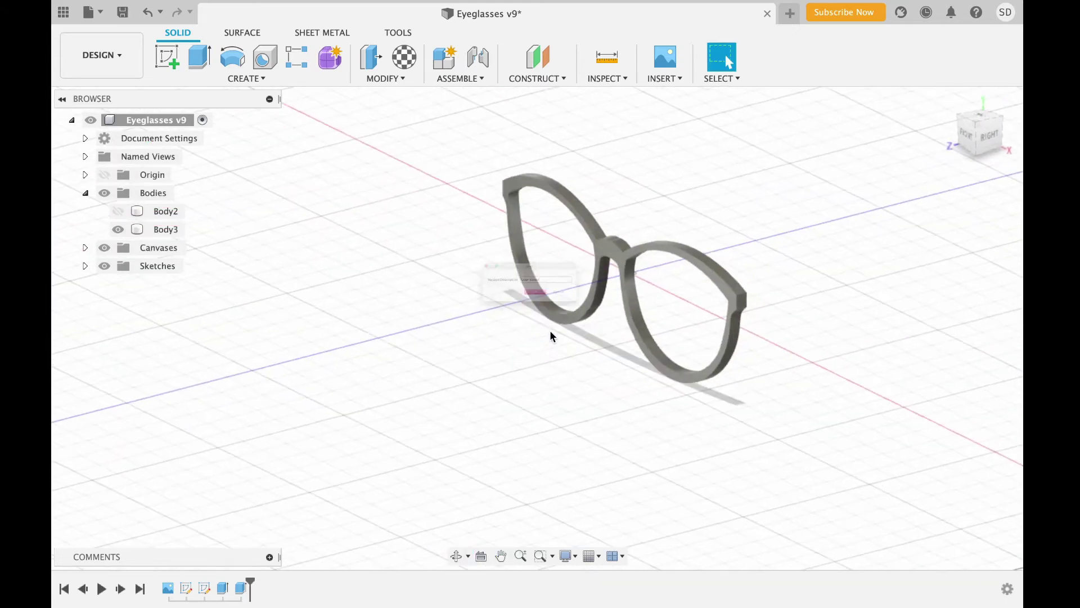
key("super+s")
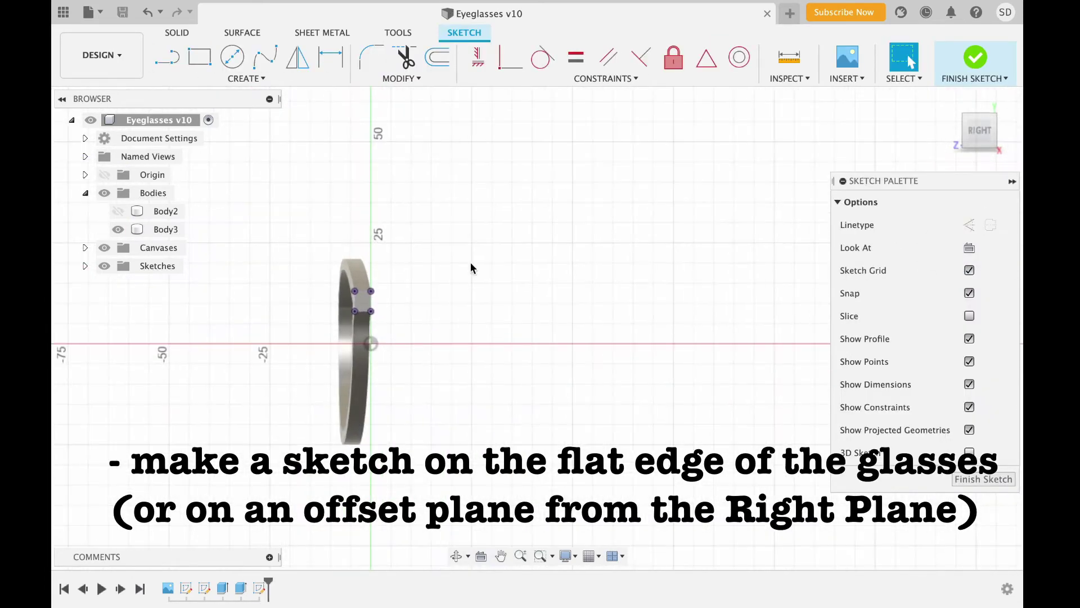
Draw the arm's horizontal guide line and dimension the vertical guide 45 mm deep
left_click(257, 281)
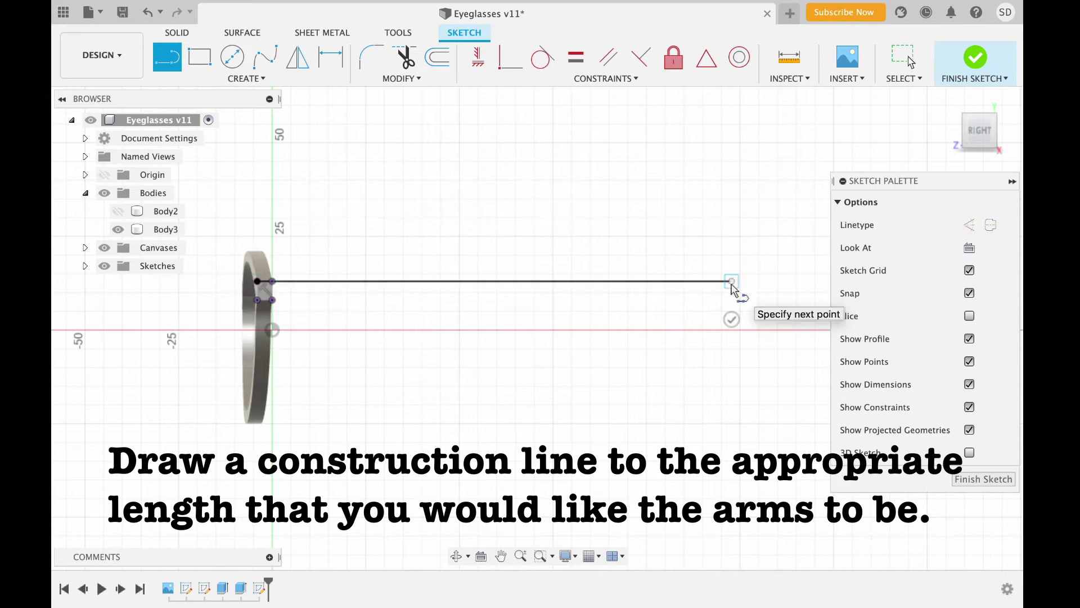
left_click(732, 281)
key("Escape")
key("d")
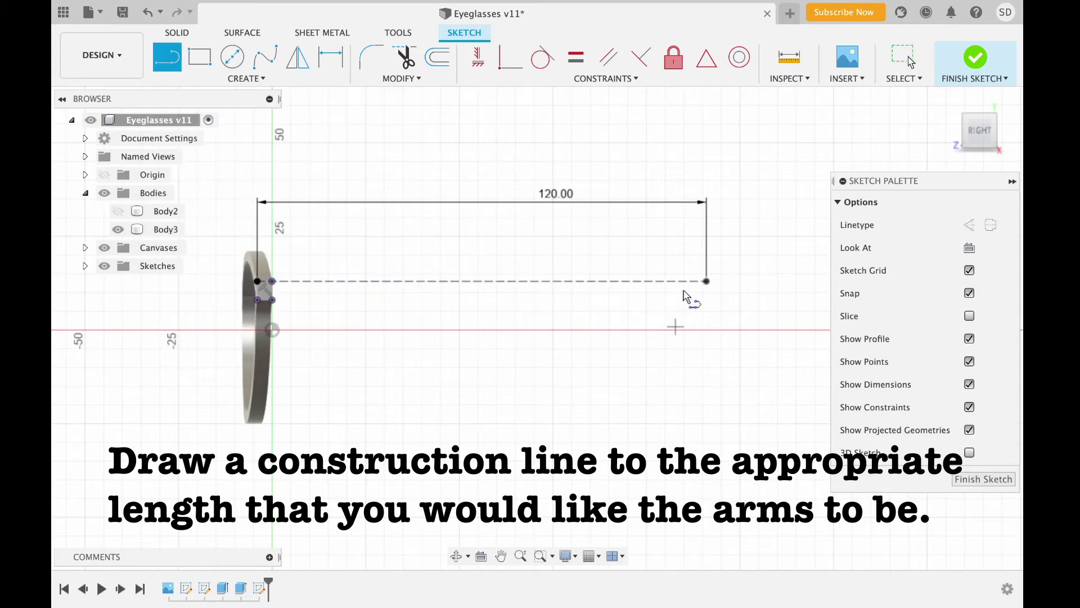
key("d")
left_click(714, 329)
left_click(755, 399)
type("45")
key("Return")
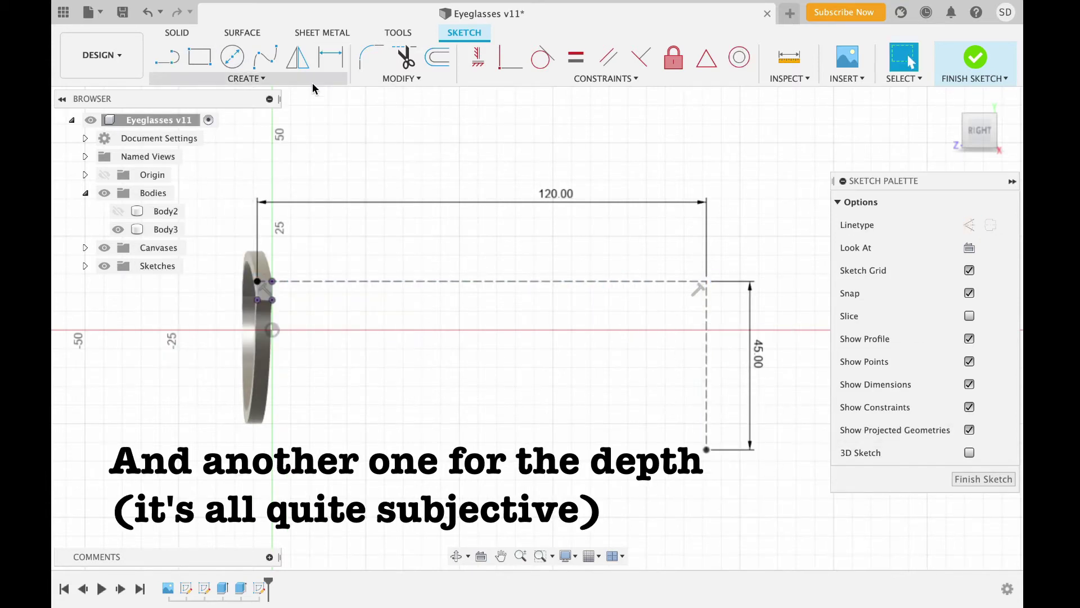
Place the ear-bend point on the guide line, dimensioned 80 mm from the frame edge
left_click(313, 79)
left_click(180, 237)
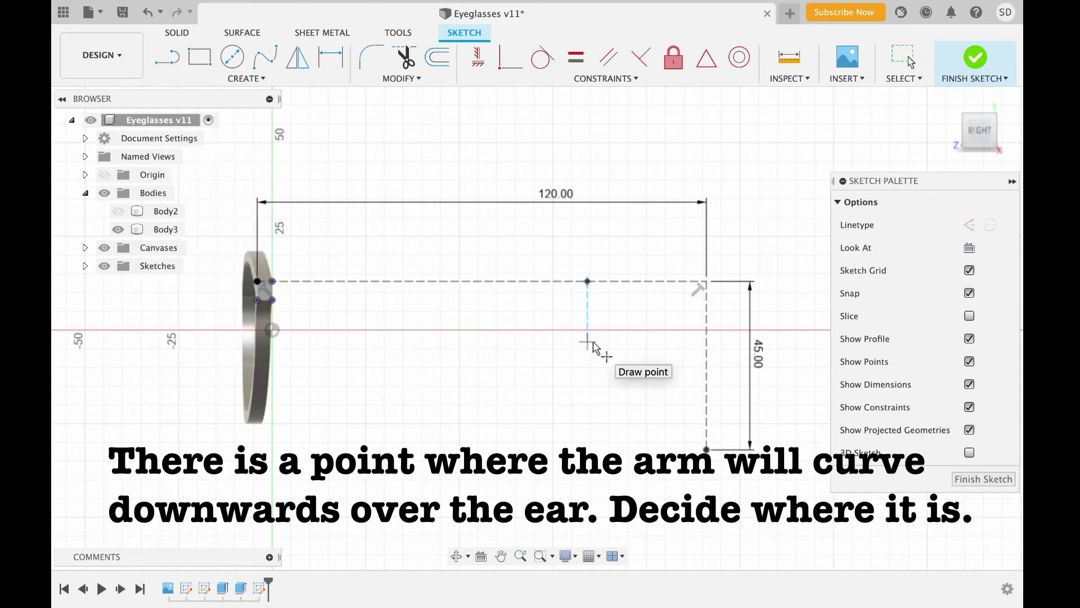
left_click(587, 281)
left_click(272, 281)
left_click(489, 243)
type("80")
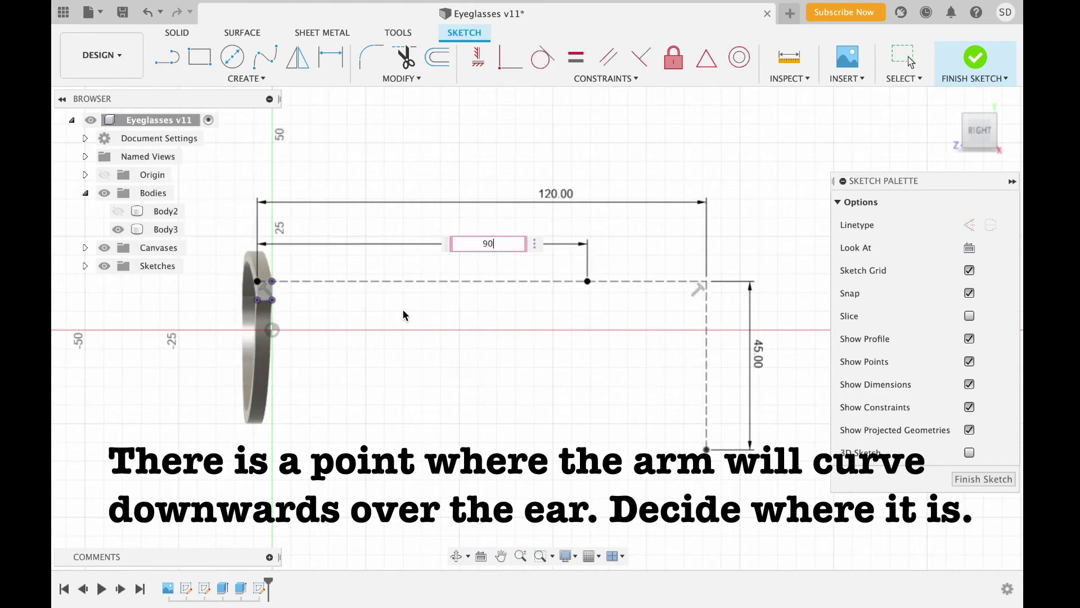
key("Return")
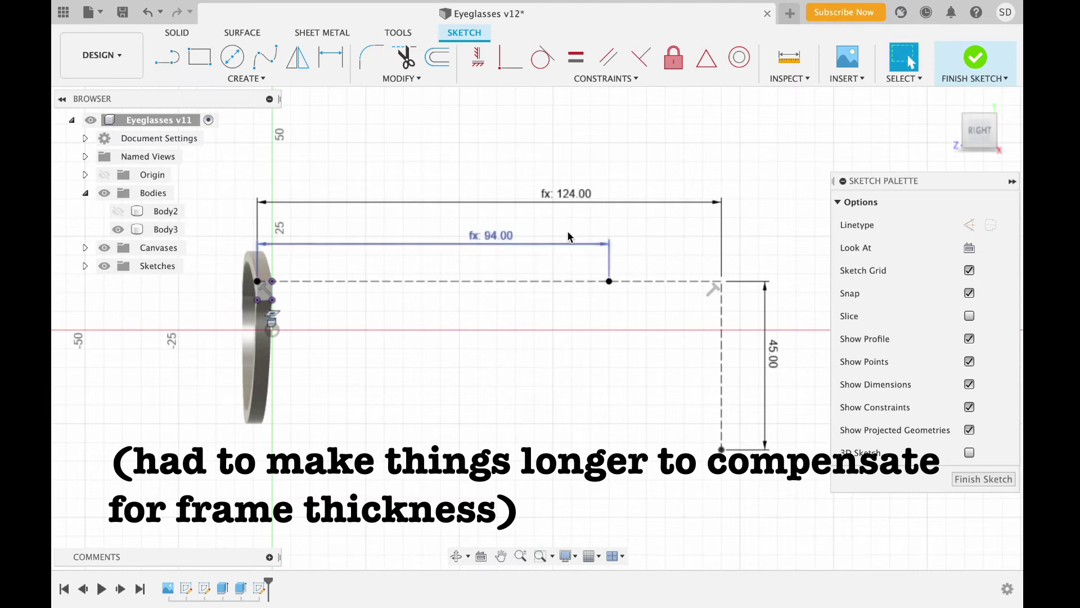
Sketch the arm outline along the guides, starting with its straight lower edge
left_click(272, 300)
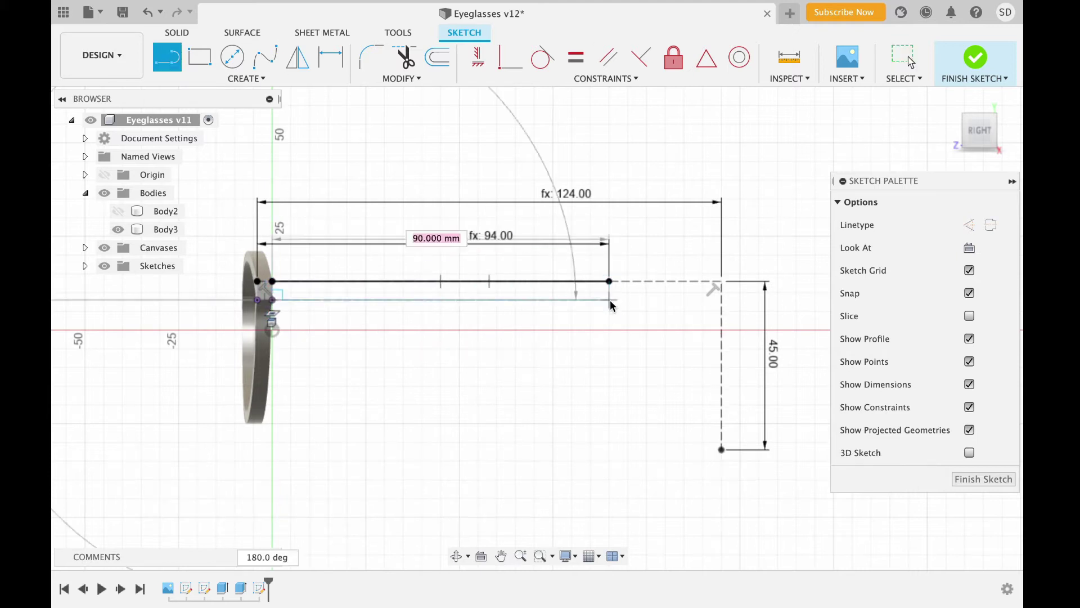
left_click(610, 300)
scroll(269, 309, "up", 3)
scroll(335, 404, "down", 3)
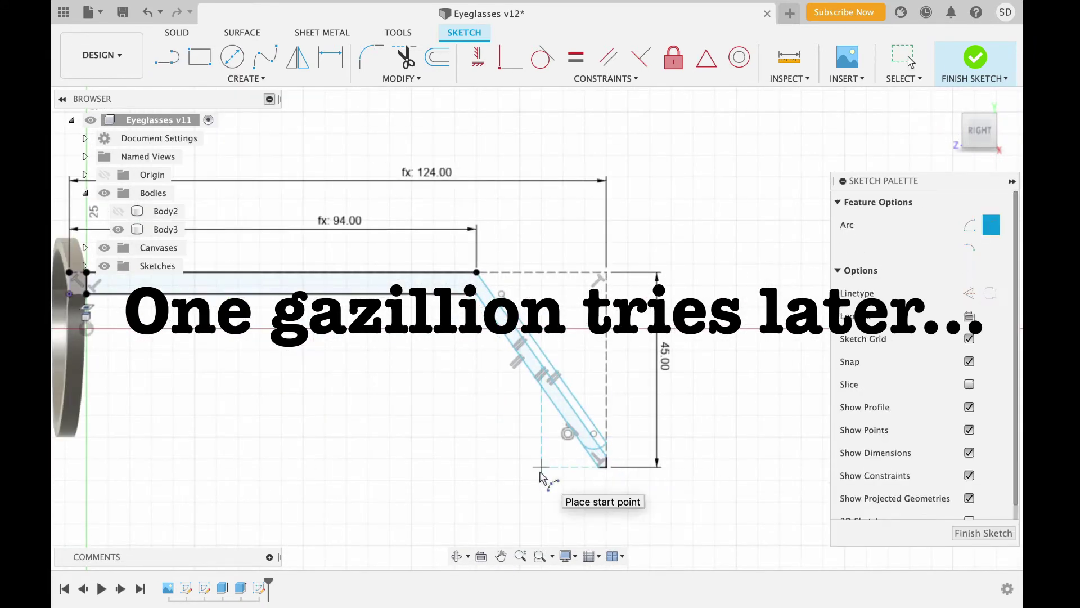
key("Escape")
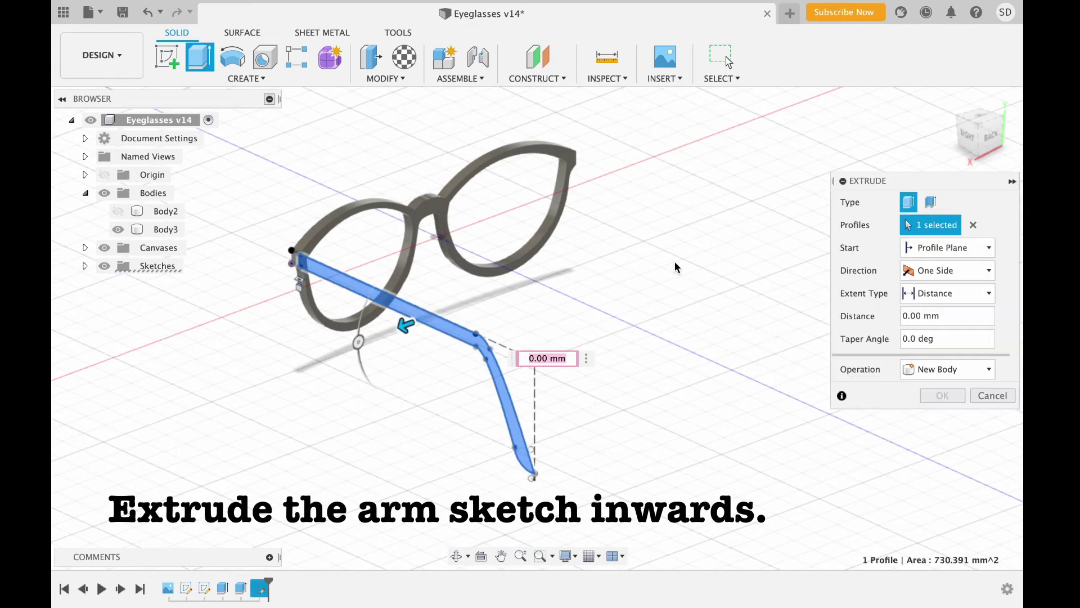
Extrude the arm outline inward by -Frame_Thickness to create the solid arm, Body4
middle_click_drag(404, 332, 779, 296, "shift")
type("Frame_Thickness")
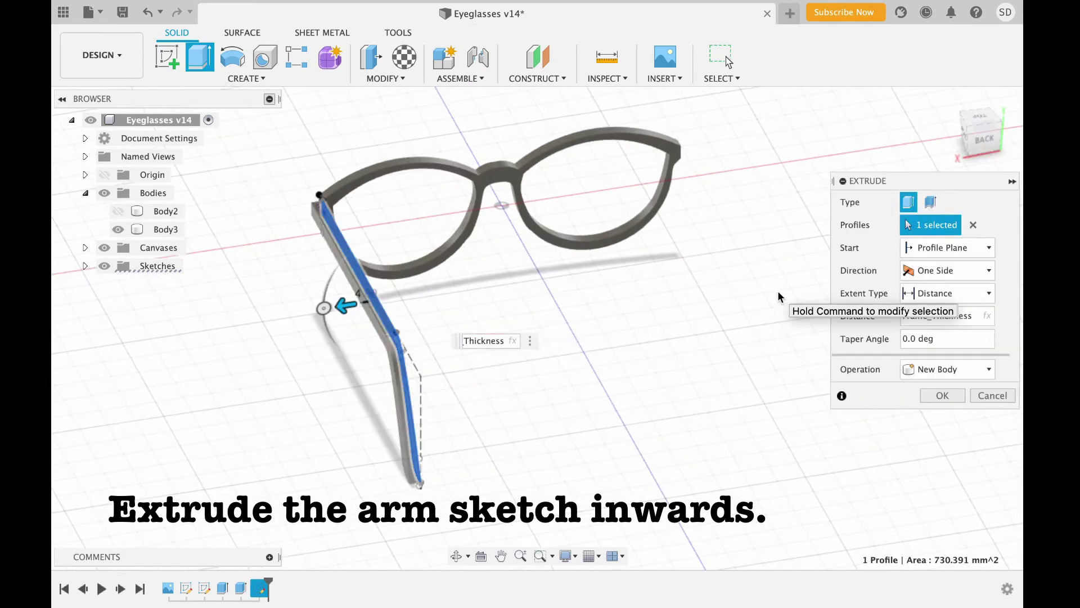
type("-")
left_click(943, 395)
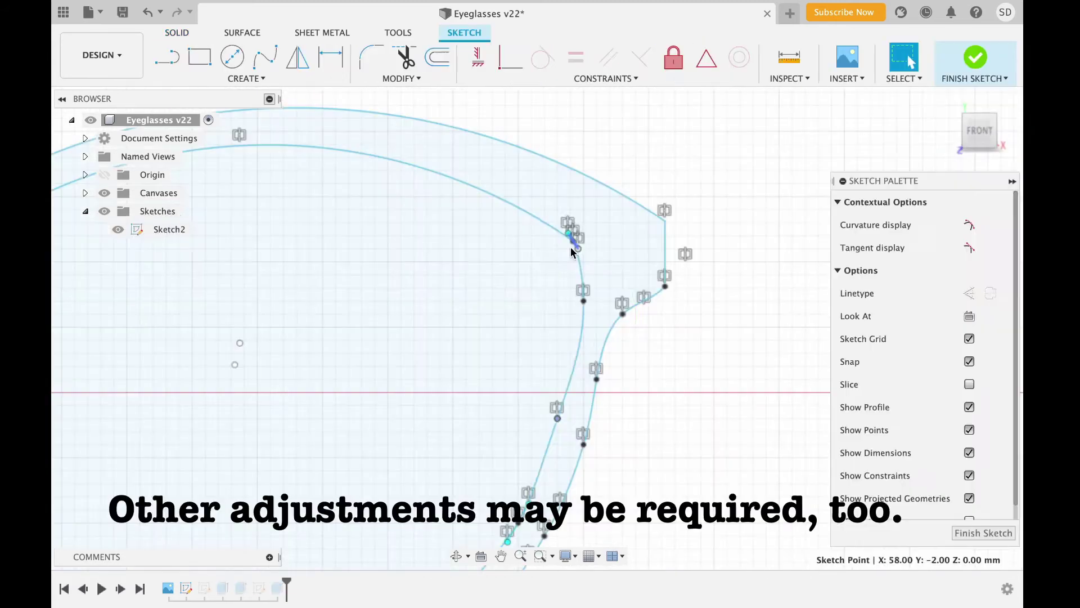
Drag Sketch2's spline points near the temple to widen the frame's outer corner
left_click_drag(586, 335, 558, 425)
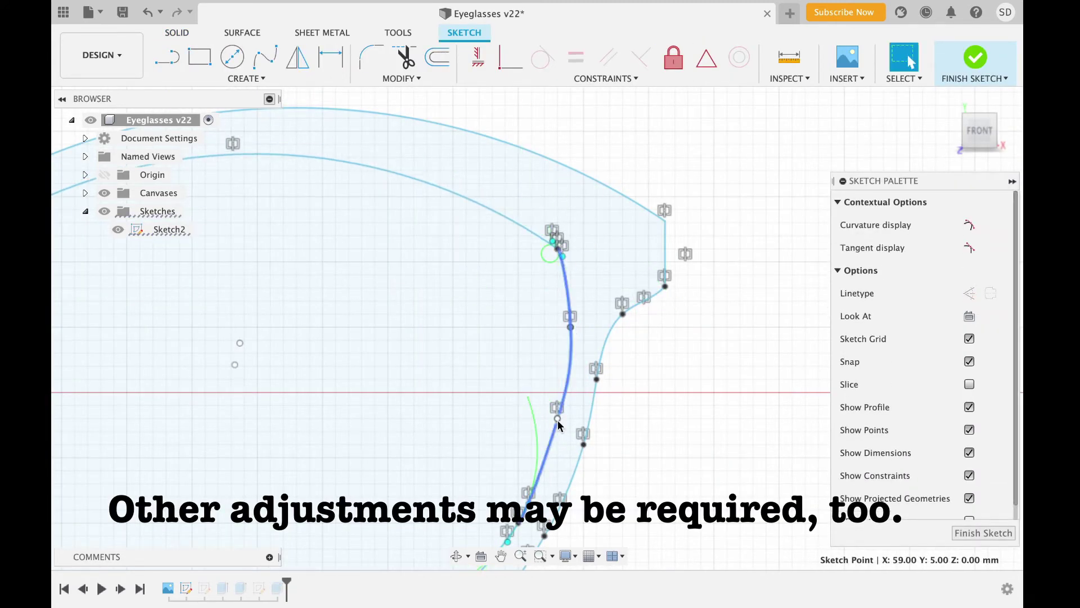
middle_click_drag(540, 444, 553, 420)
left_click(513, 496)
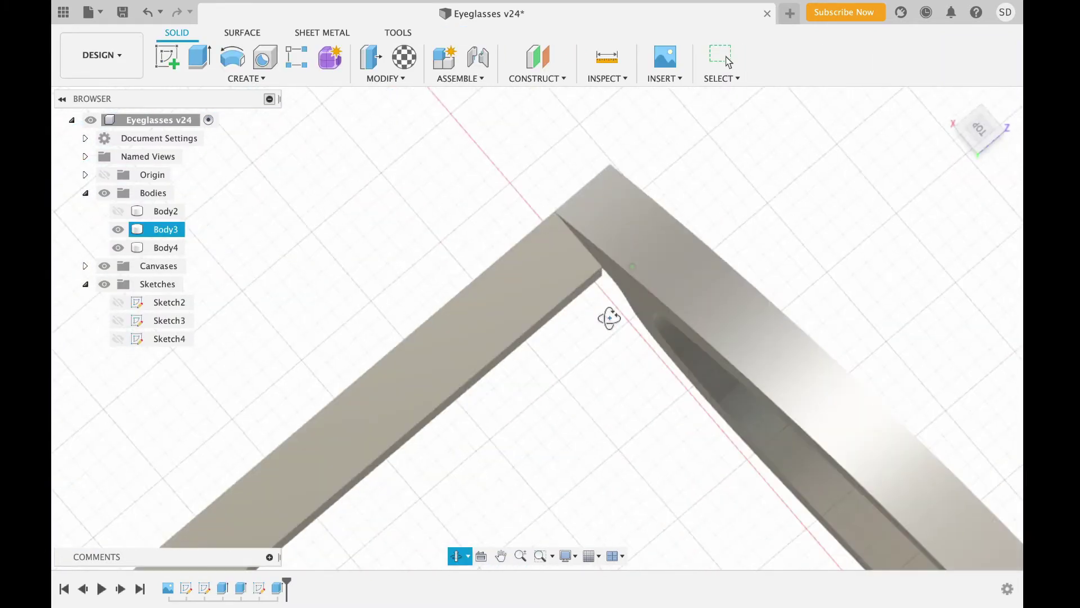
Sketch a short line across the arm's end on its top face and finish the sketch
scroll(603, 278, "down", 3)
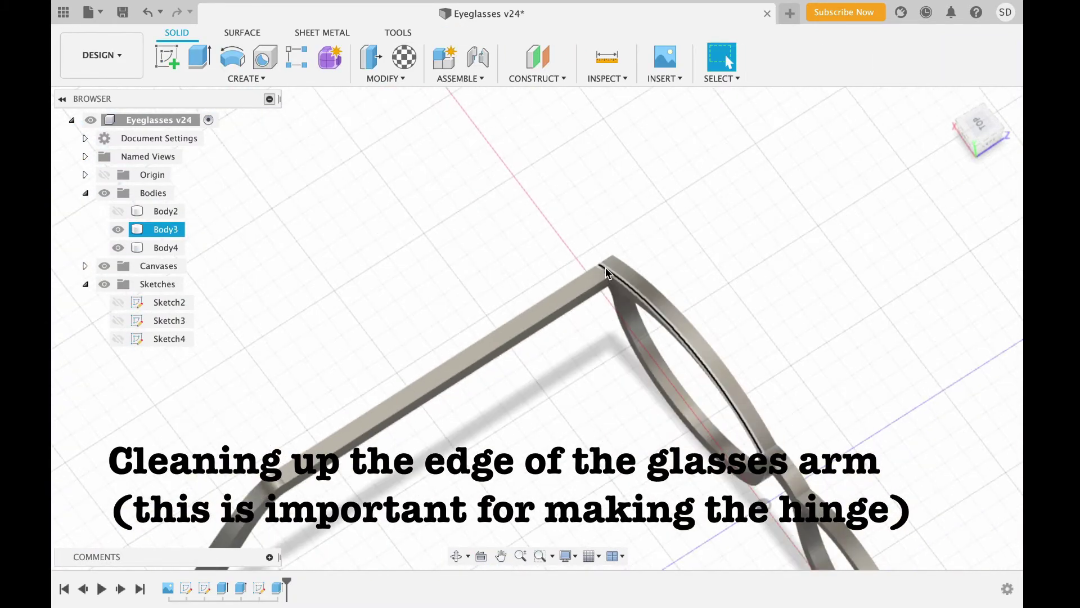
middle_click_drag(607, 277, 642, 352, "shift")
scroll(529, 303, "up", 5)
left_click(529, 303)
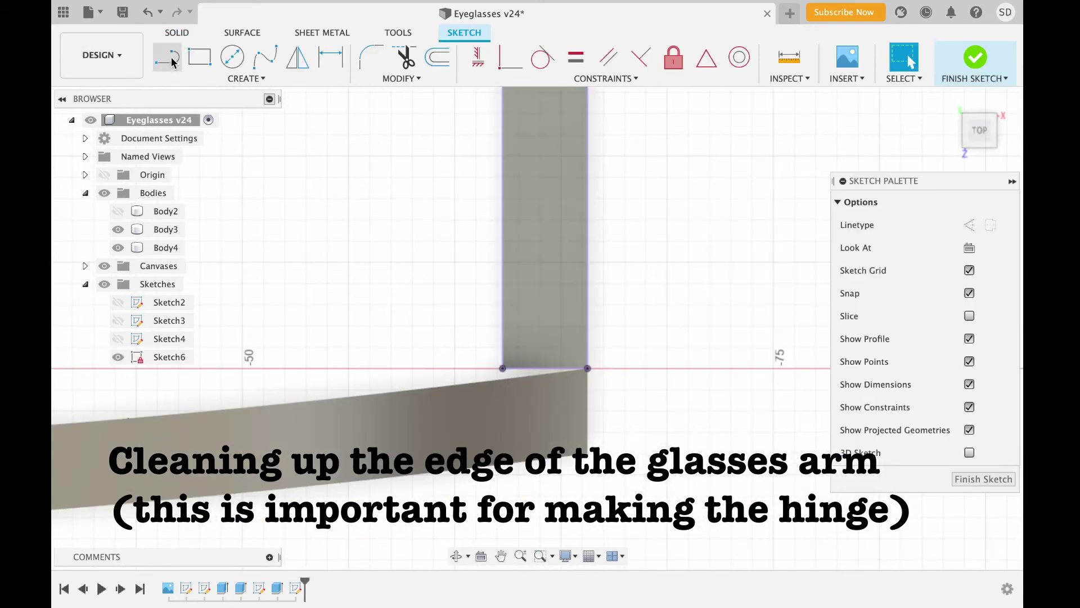
double_click(588, 356)
key("Escape")
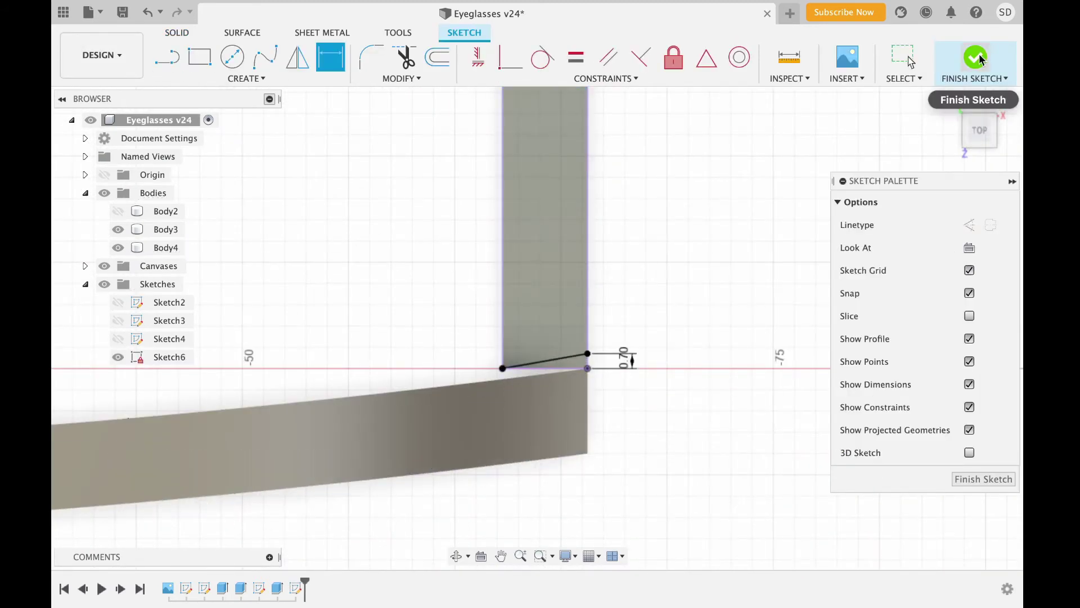
left_click(979, 59)
Cut the new profile through the arm with extent All, then view the whole glasses
key("e")
left_click(927, 346)
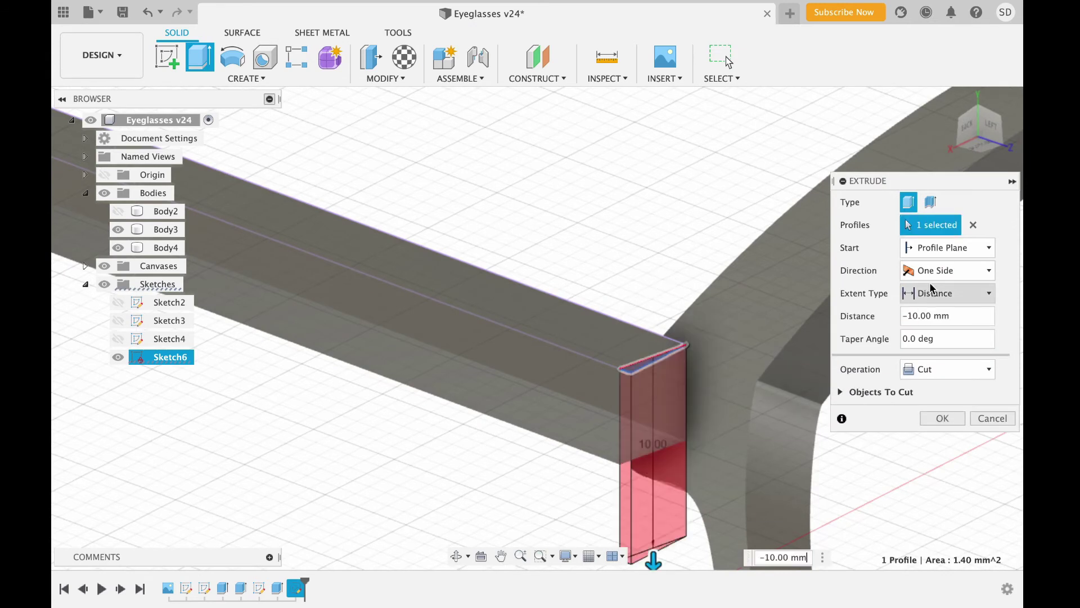
key("Return")
mouse_move(681, 258)
middle_mouse_down("shift")
mouse_move(762, 280)
mouse_move(876, 246)
middle_mouse_up("shift")
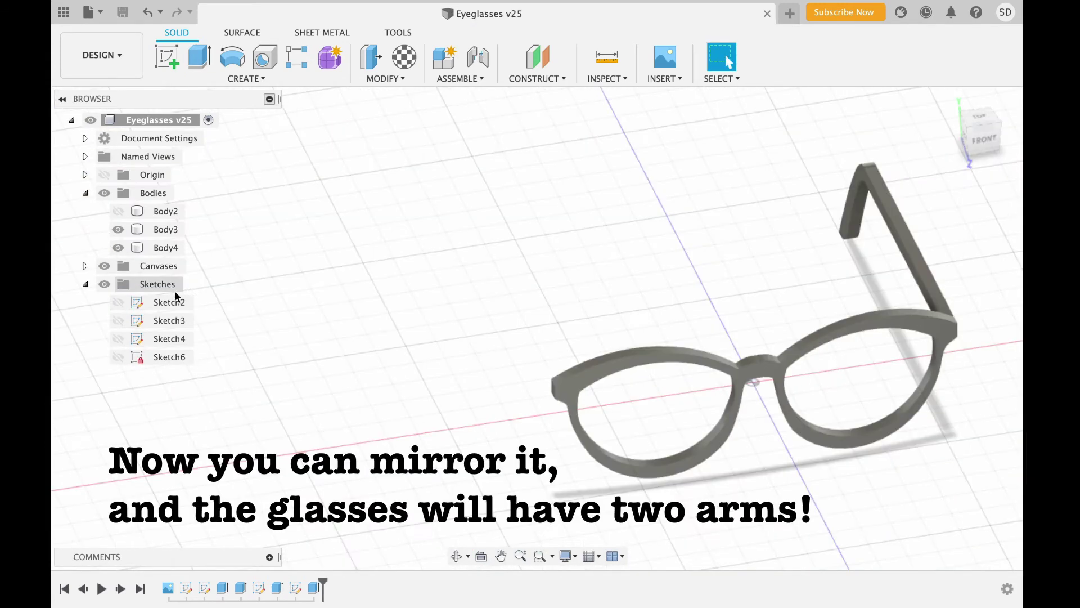
Mirror the arm body (Body4) across the vertical origin plane to create the second arm
left_click(256, 82)
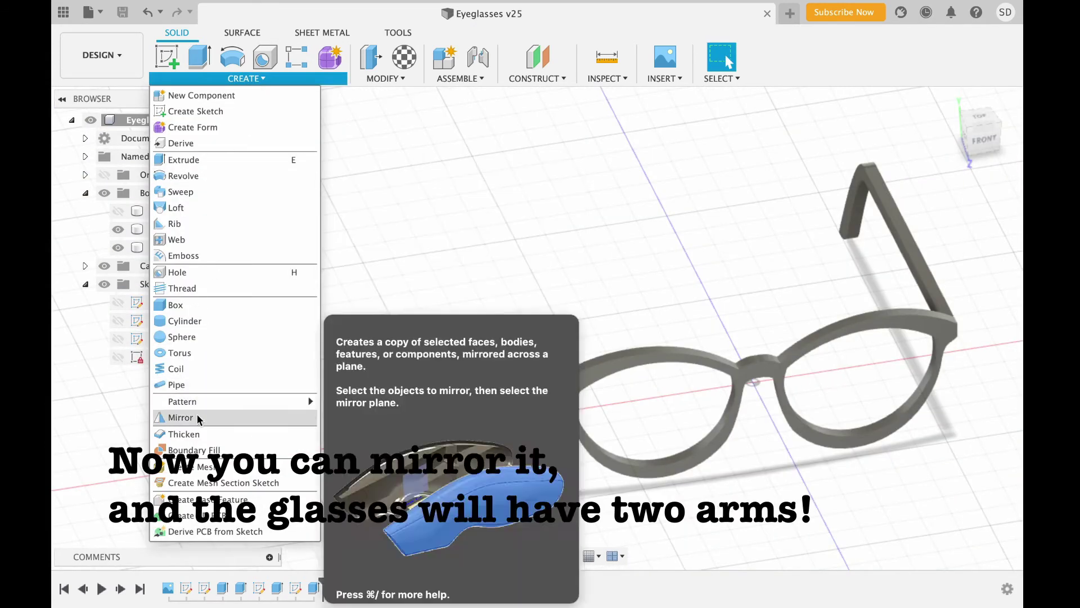
left_click(180, 415)
middle_click_drag(586, 212, 396, 214)
left_click(988, 202)
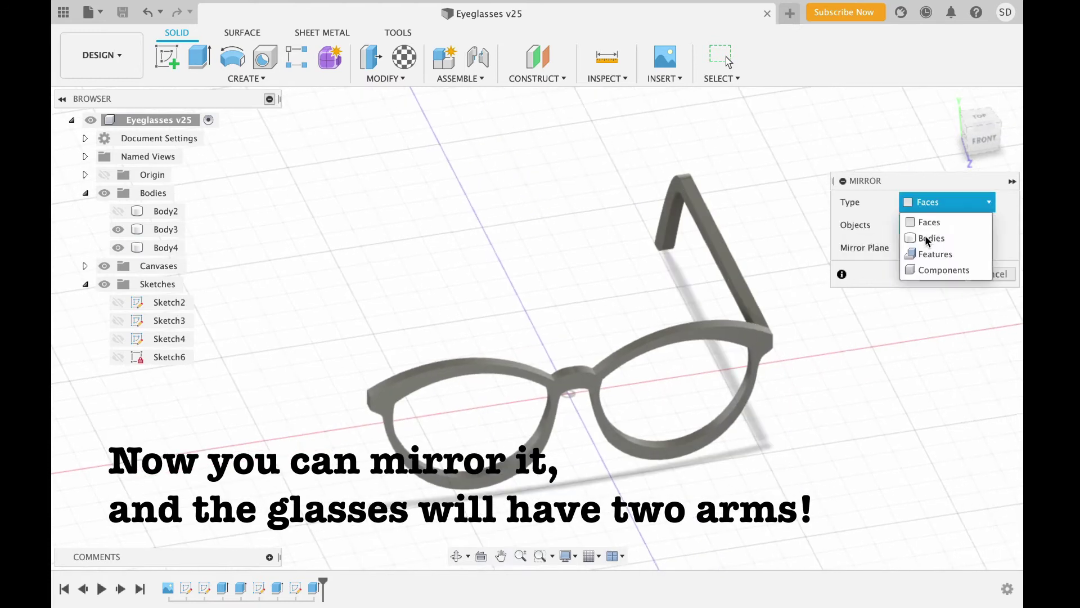
left_click(928, 236)
left_click(742, 263)
left_click(921, 248)
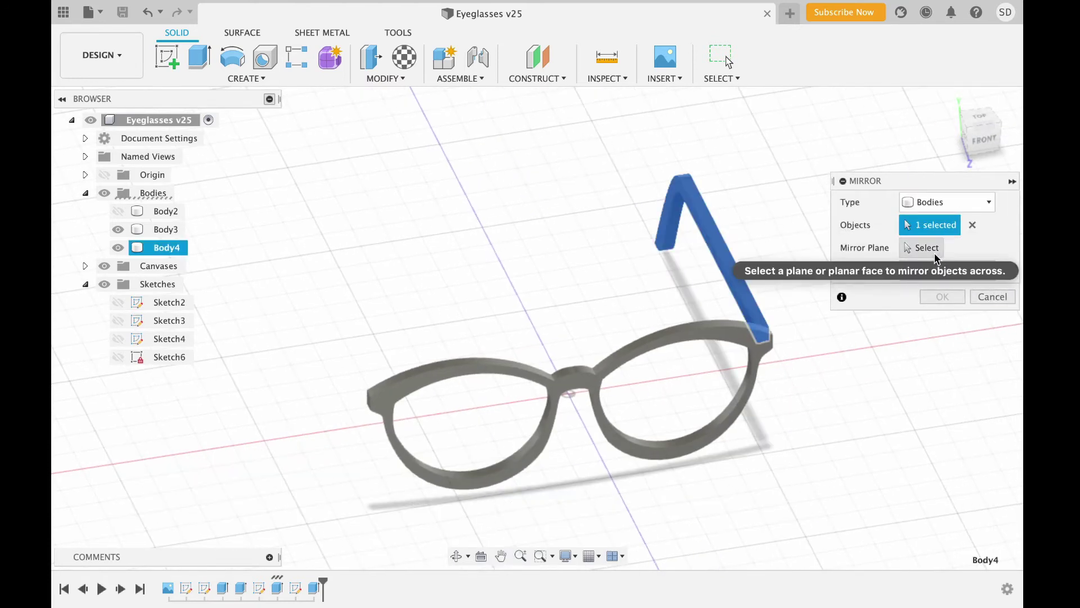
left_click(583, 370)
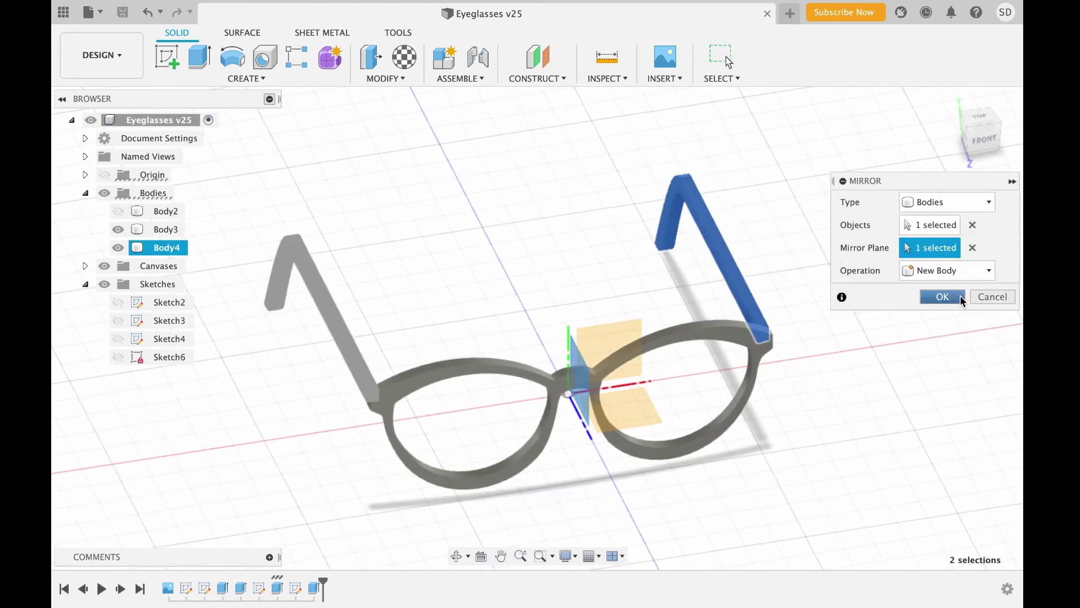
left_click(960, 297)
middle_click_drag(776, 369, 765, 385, "shift")
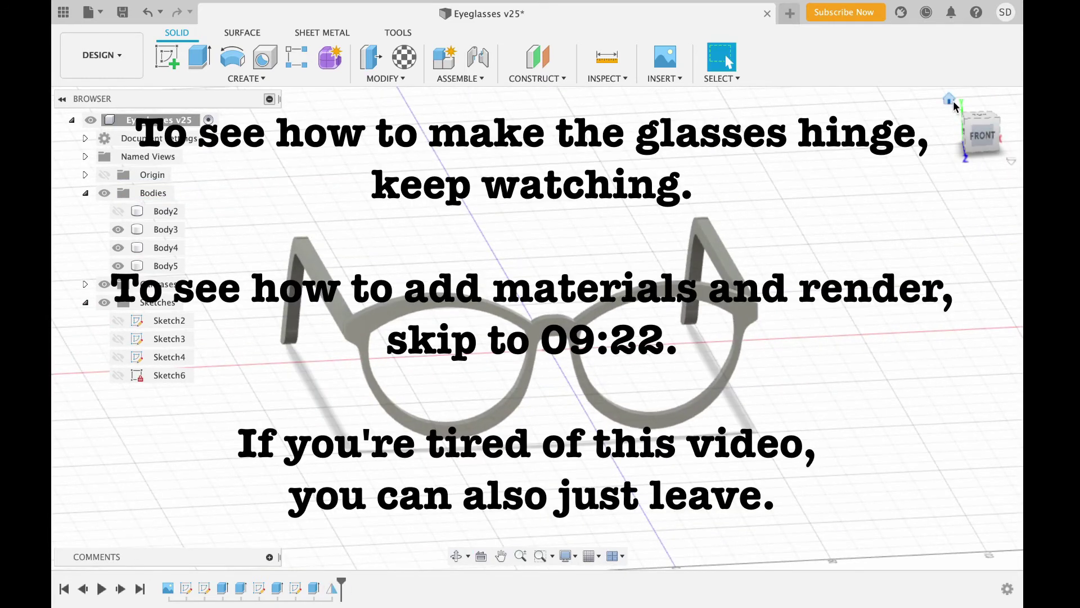
mouse_move(954, 107)
middle_mouse_down("shift")
mouse_move(543, 353)
mouse_move(775, 366)
middle_mouse_up("shift")
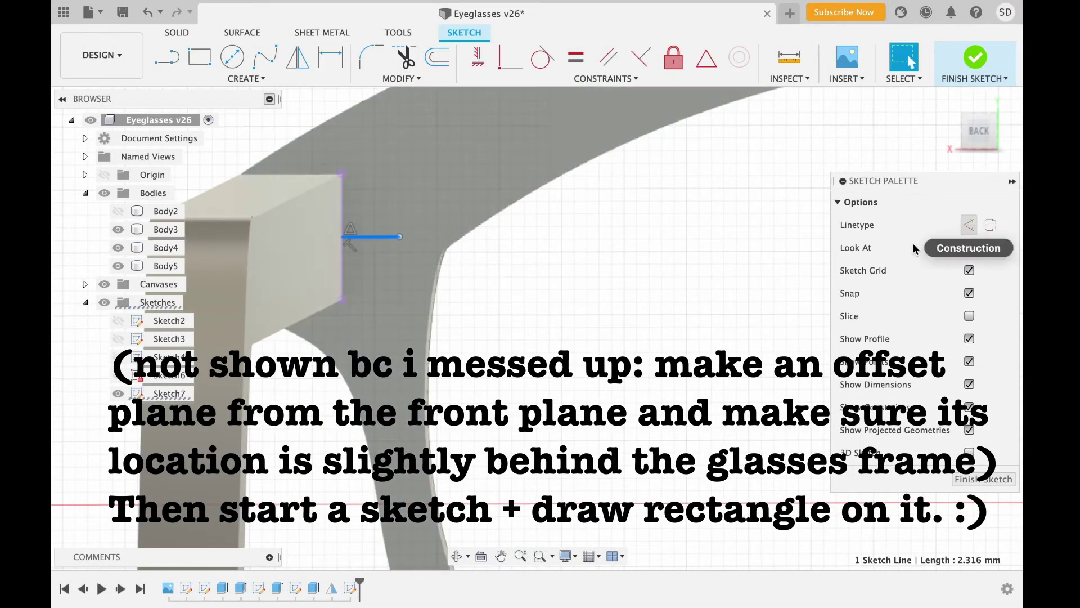
Draw a center rectangle on the line at the arm joint
left_click(246, 79)
mouse_move(394, 187)
left_click(366, 144)
left_click(371, 237)
left_click(387, 189)
key("Escape")
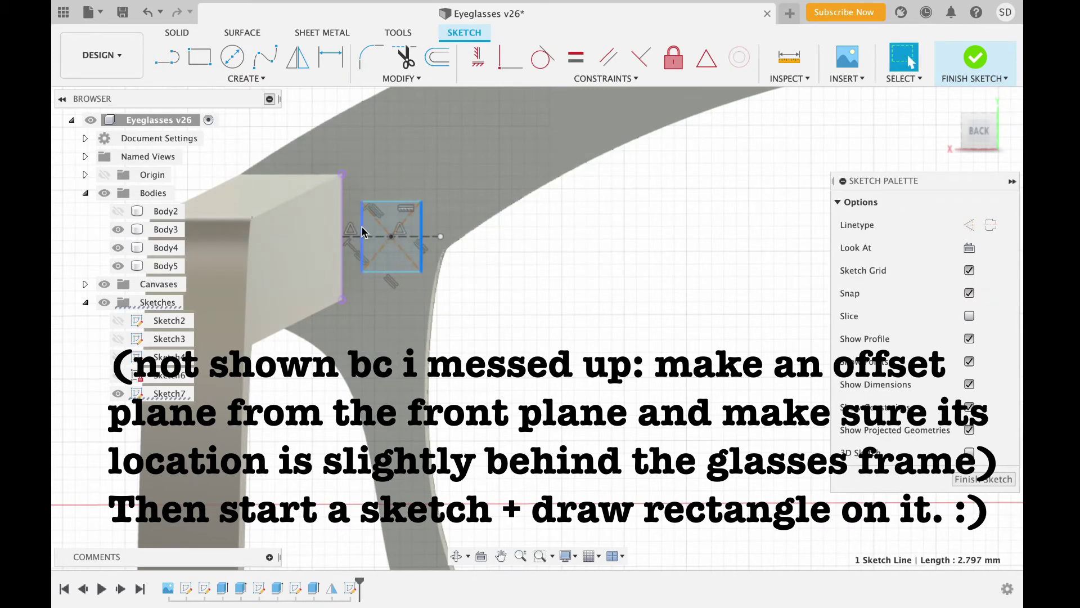
Dimension the rectangle to 1 mm height and 2 mm width
key("d")
left_click(419, 242)
left_click(545, 260)
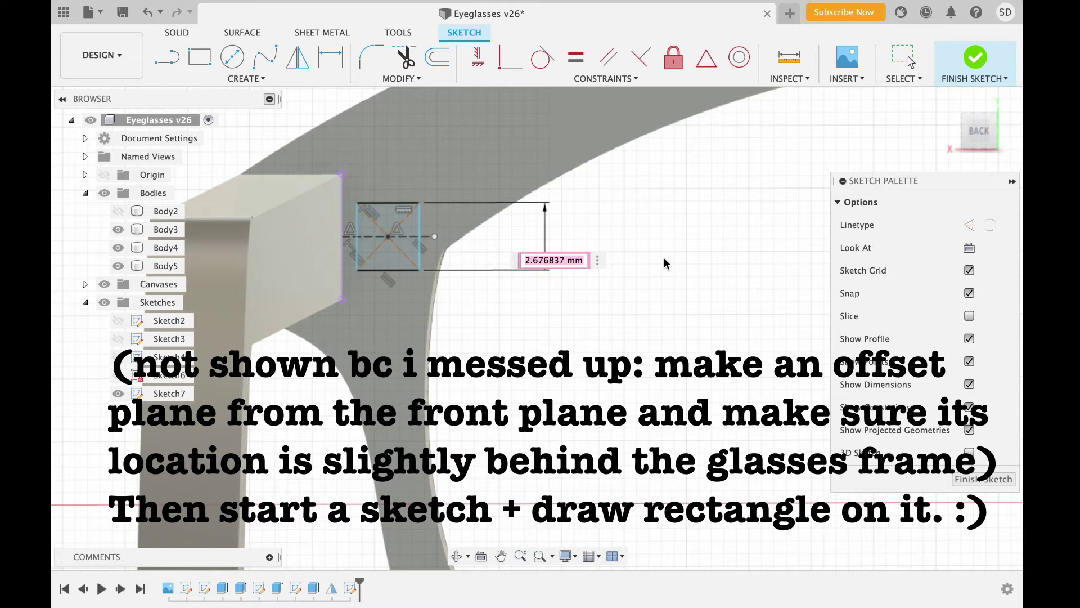
left_click(388, 224)
key("s")
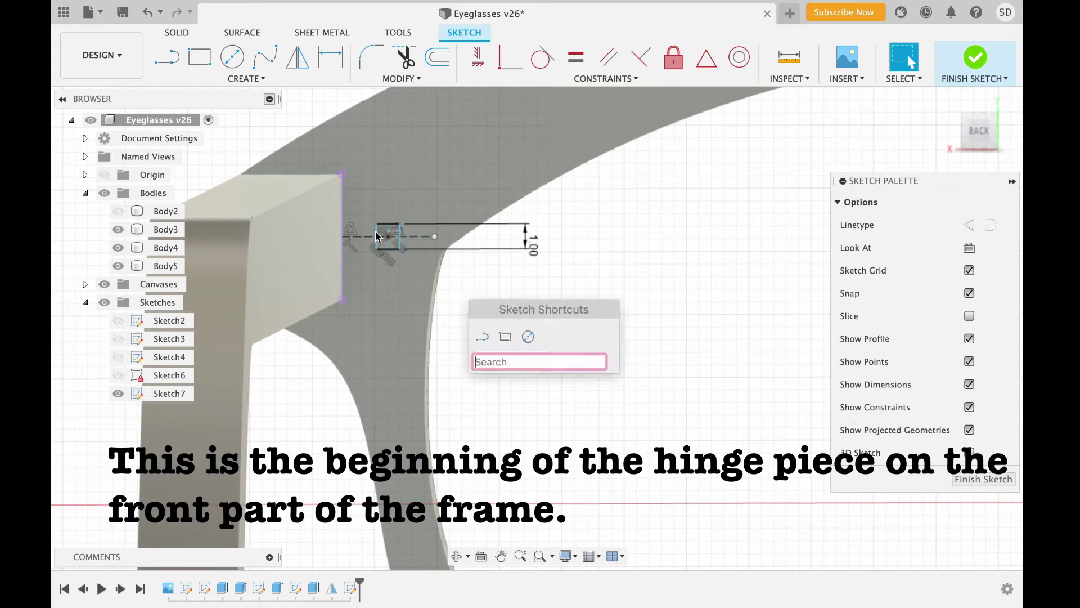
key("Escape")
left_click(487, 187)
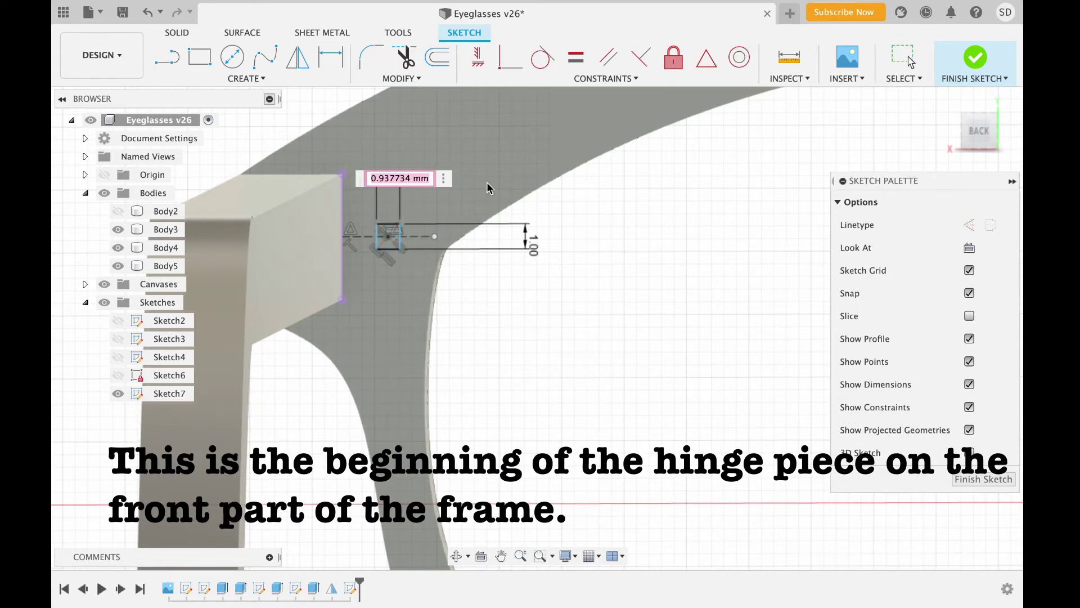
type("2")
key("Return")
key("Escape")
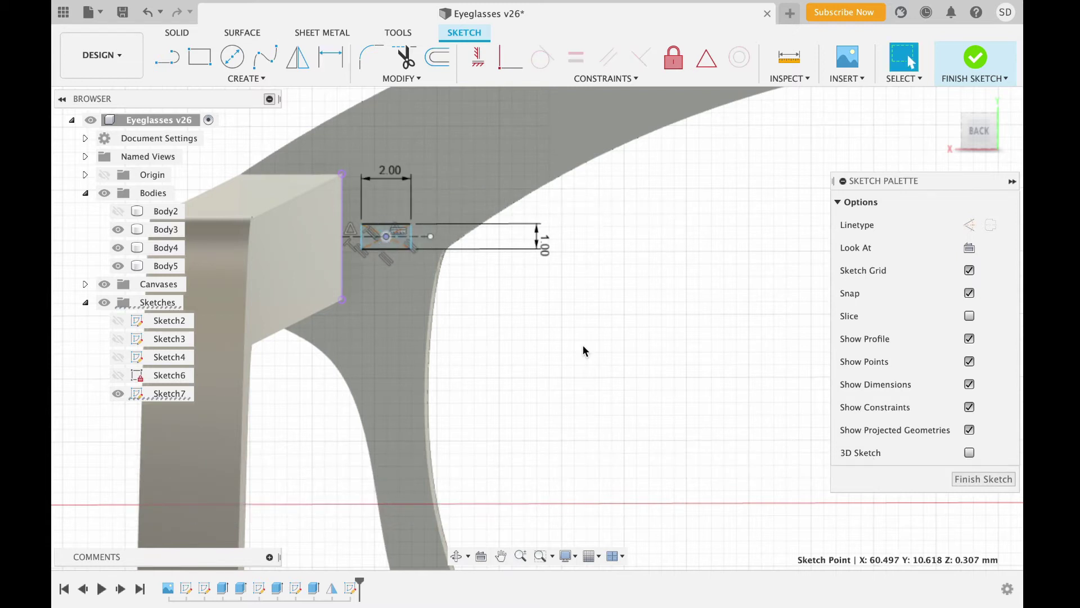
Offset the rectangle 1 mm from the frame edge
left_click(362, 340)
type("1.")
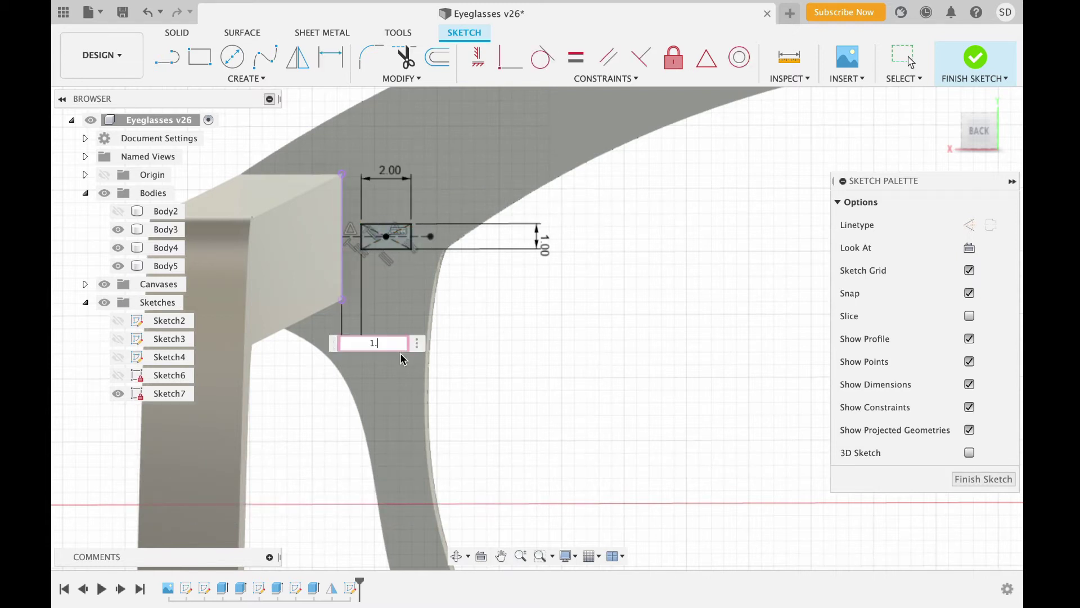
key("Return")
double_click(369, 335)
type("1")
key("Return")
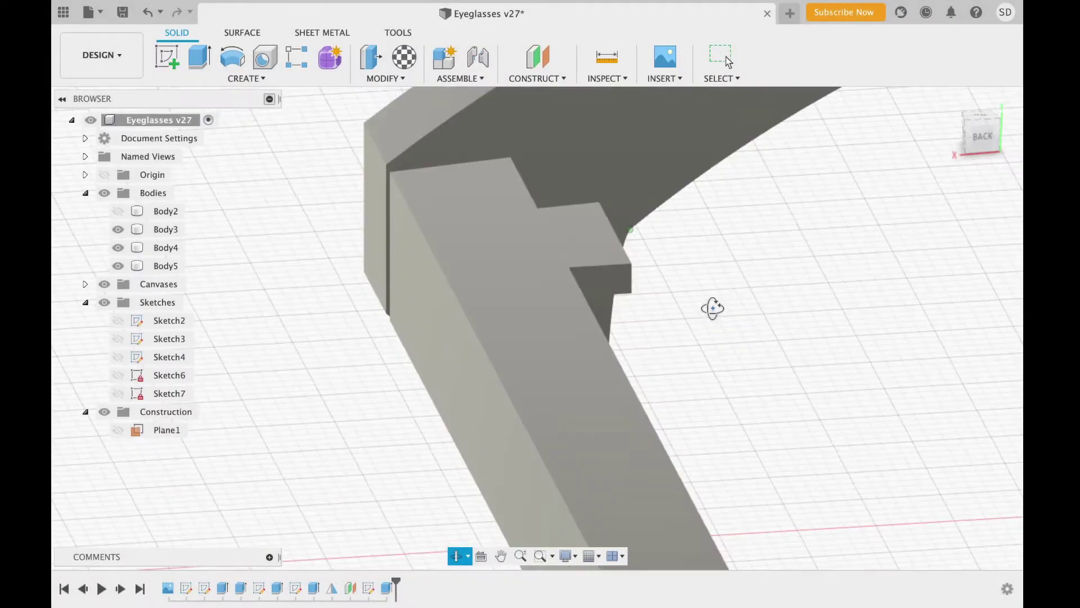
Save a version, then sketch on the hinge block's top face with its outline projected
middle_click_drag(712, 306, 666, 340, "shift")
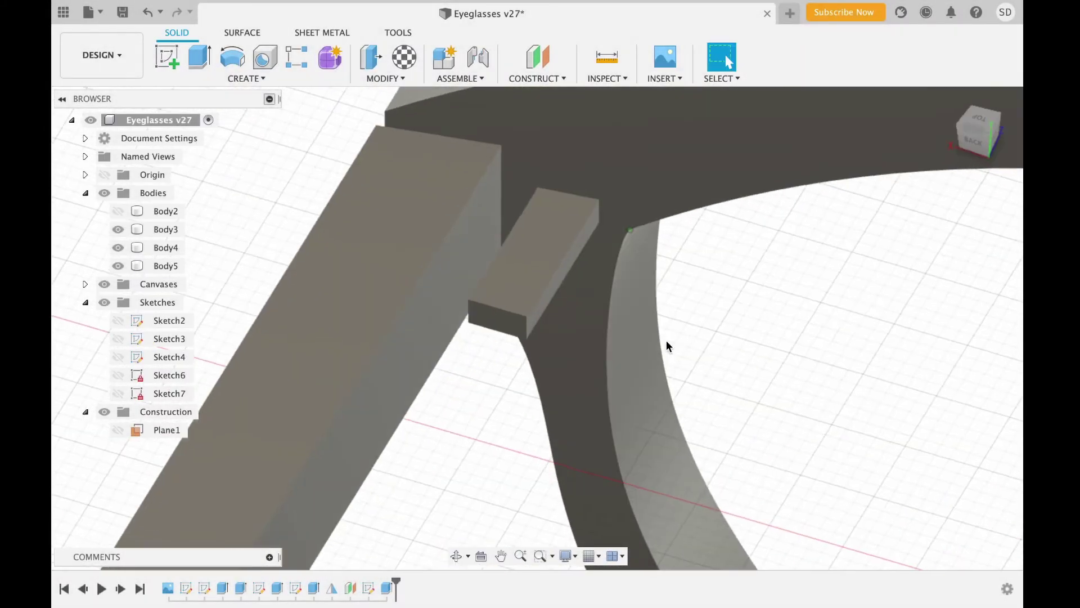
key("super+s")
key("Return")
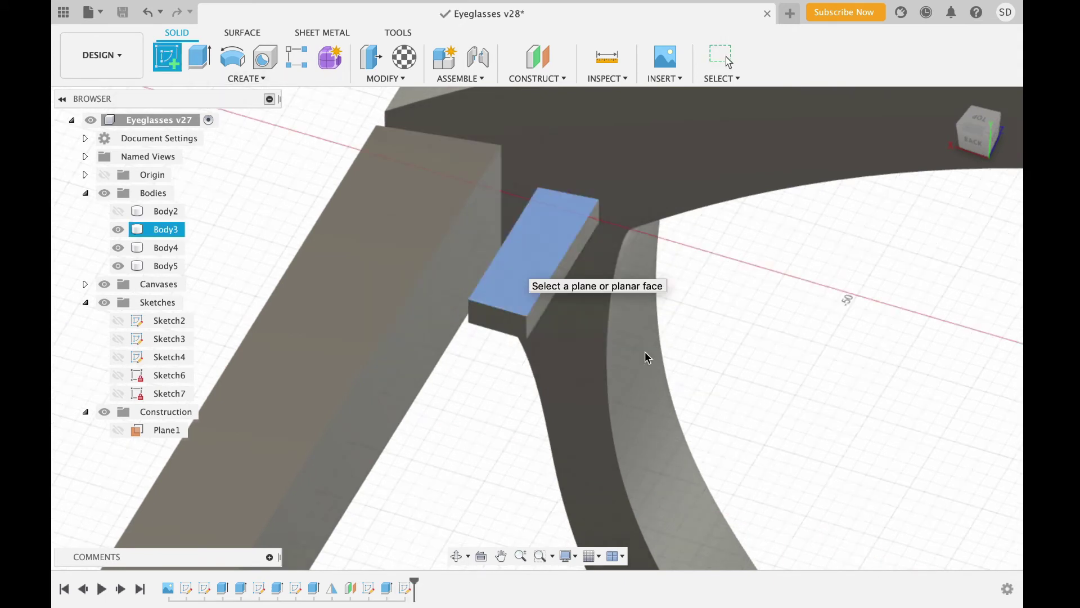
left_click(517, 269)
key("p")
left_click(508, 281)
left_click(246, 78)
Cap the block's end with a 3-point arc and add a 1 mm circle at its centre
left_click(326, 154)
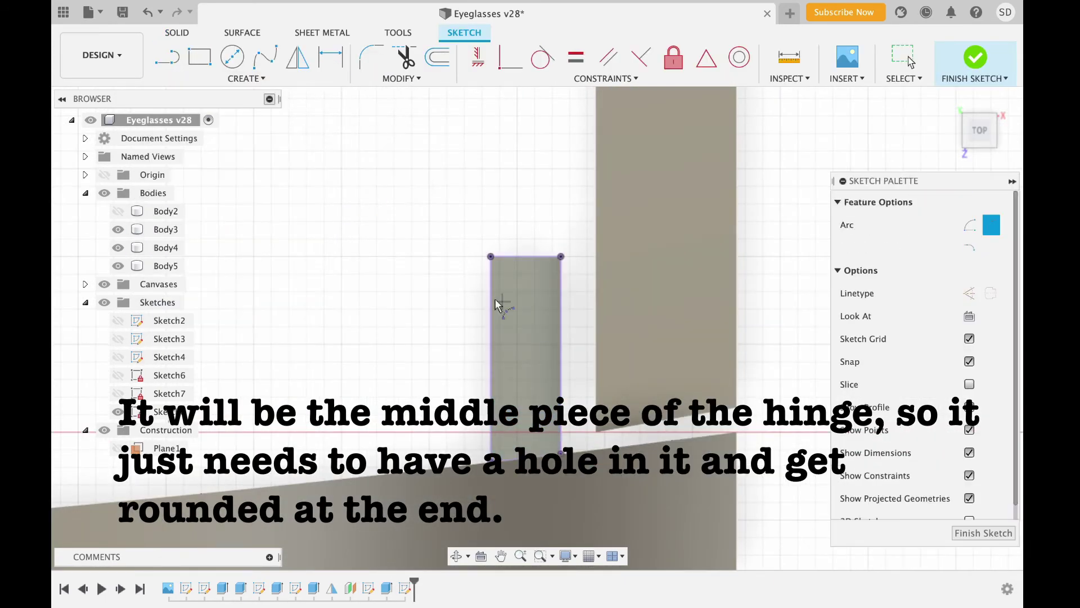
left_click(247, 79)
left_click(362, 159)
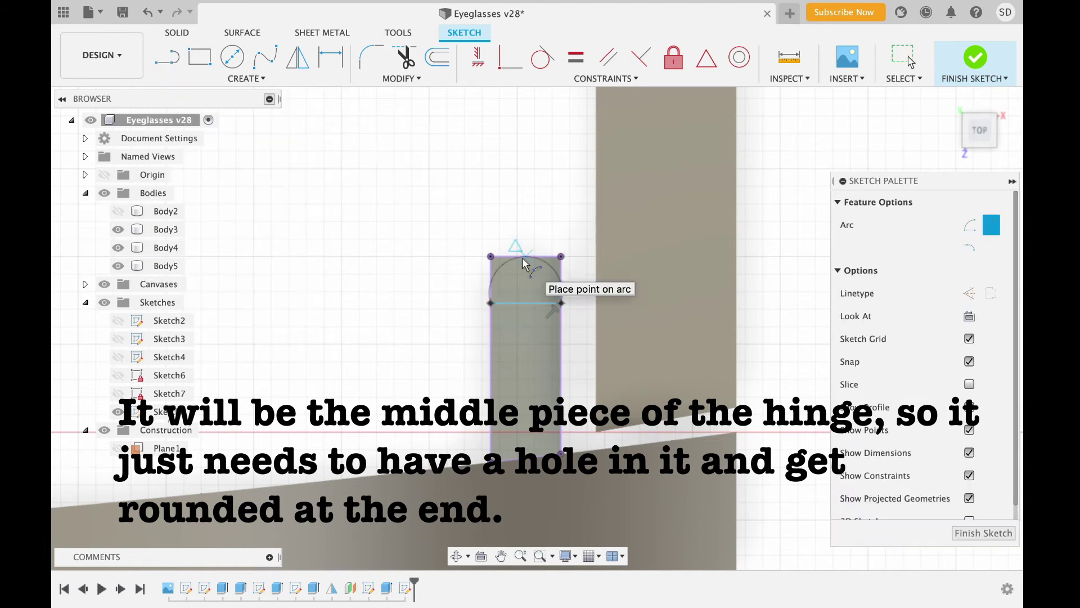
left_click(525, 297)
left_click_drag(525, 252, 525, 283)
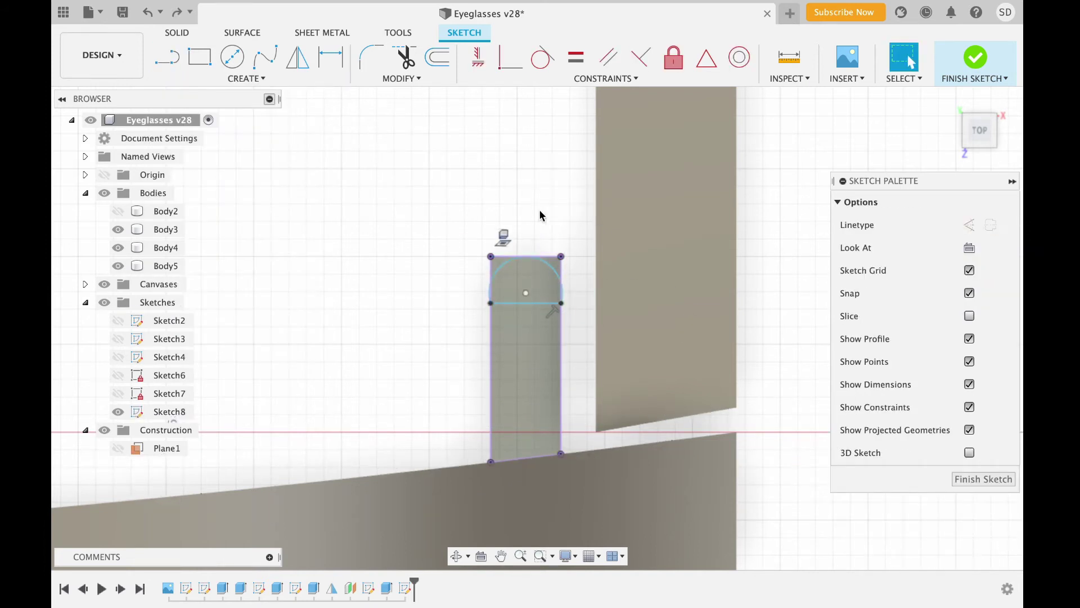
key("ctrl+z")
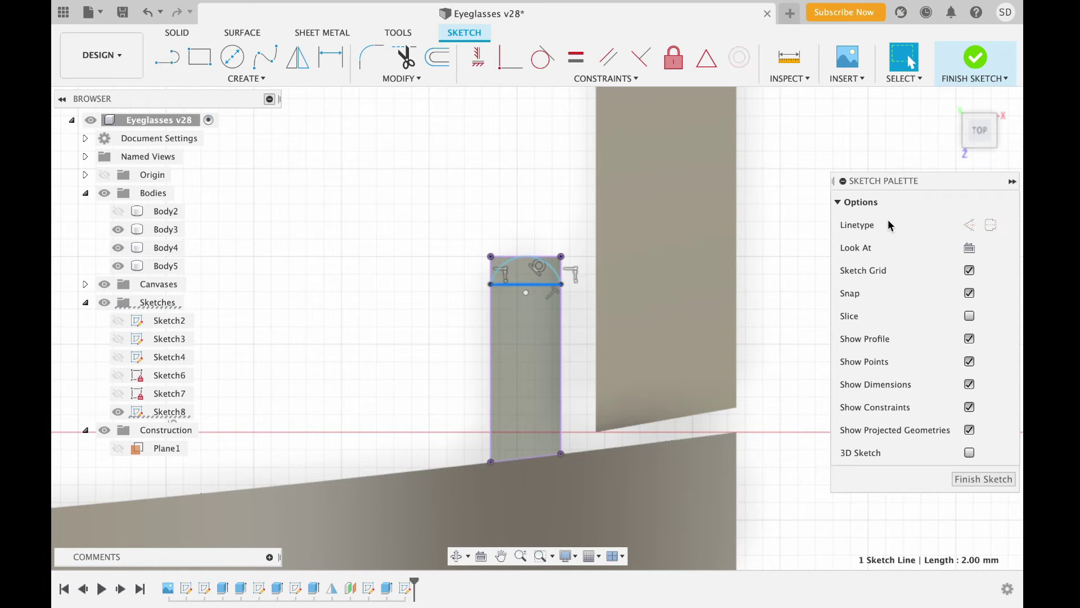
key("ctrl+z")
key("c")
left_click(526, 291)
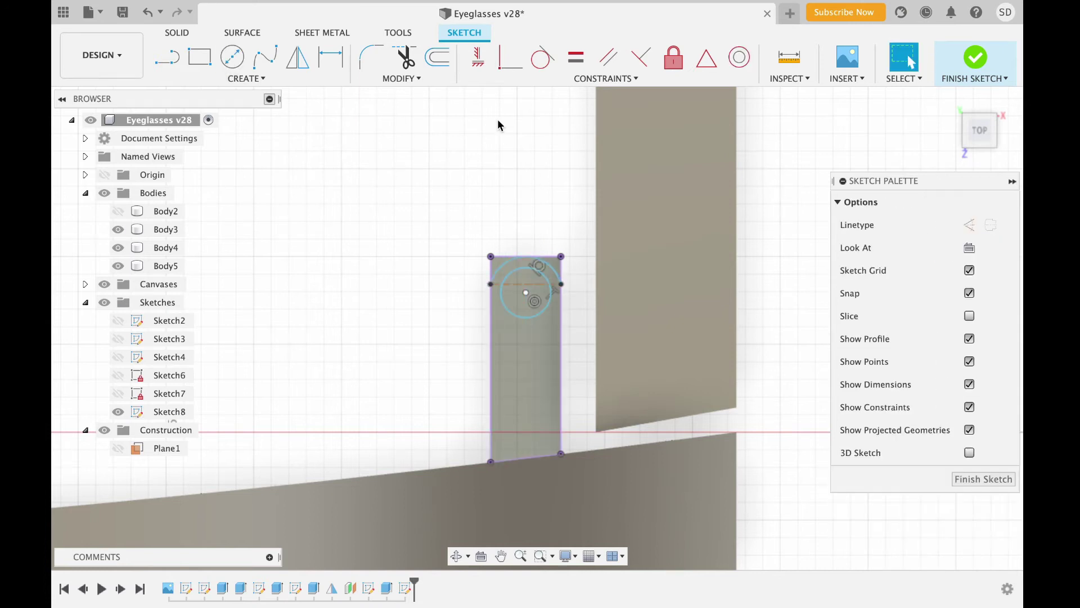
type("1")
key("Return")
Extrude-cut the rounded end and hole through all, then save the version
key("e")
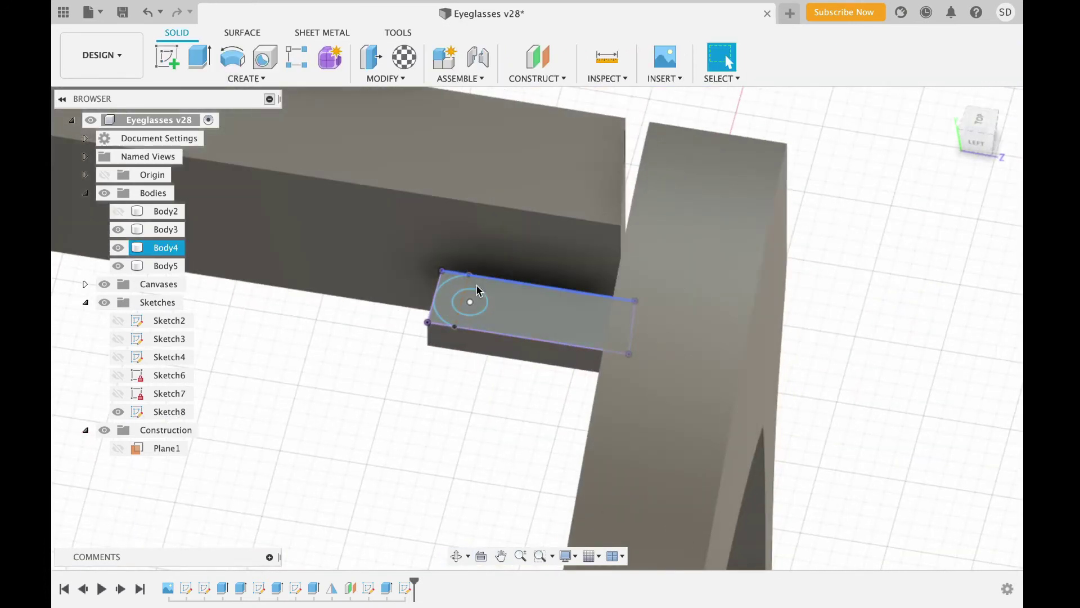
left_click(444, 277)
left_click_drag(437, 304, 471, 414)
left_click(948, 293)
left_click(937, 338)
left_click(940, 416)
key("ctrl+s")
type("User Saved")
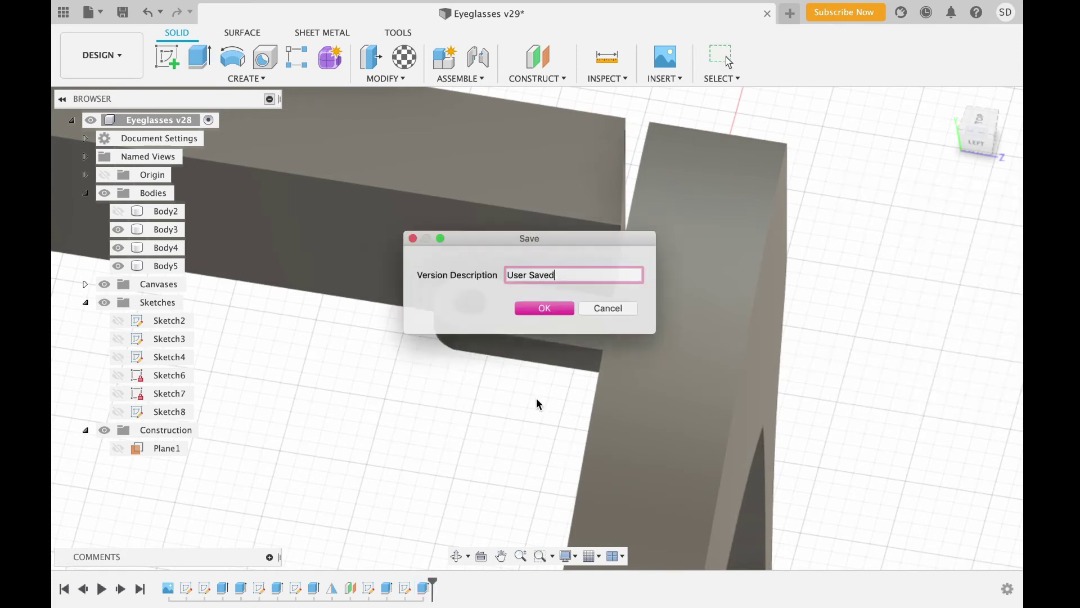
key("Return")
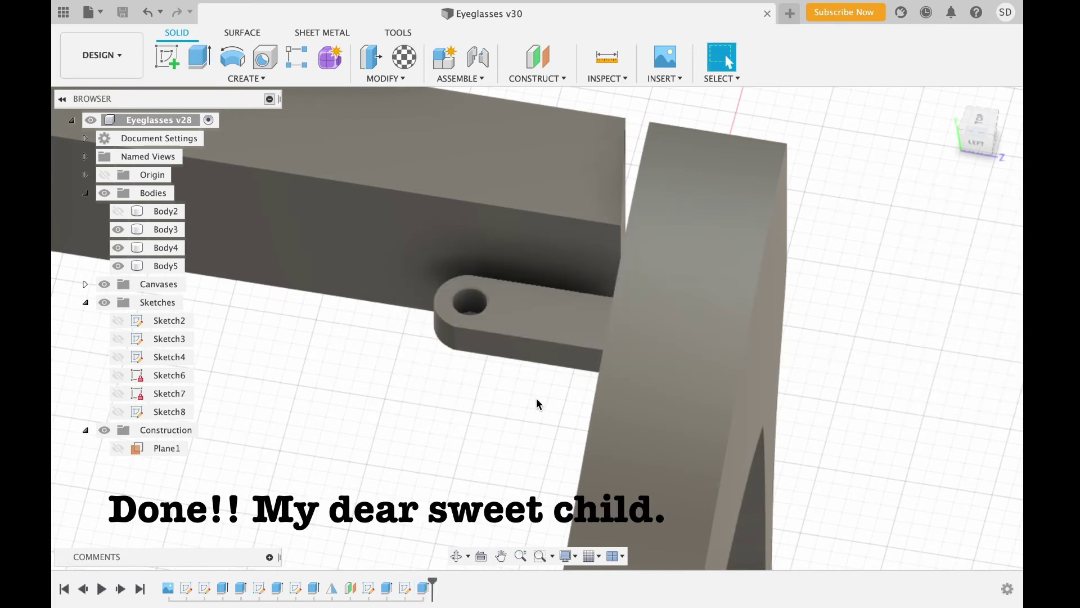
middle_click_drag(545, 394, 597, 346, "shift")
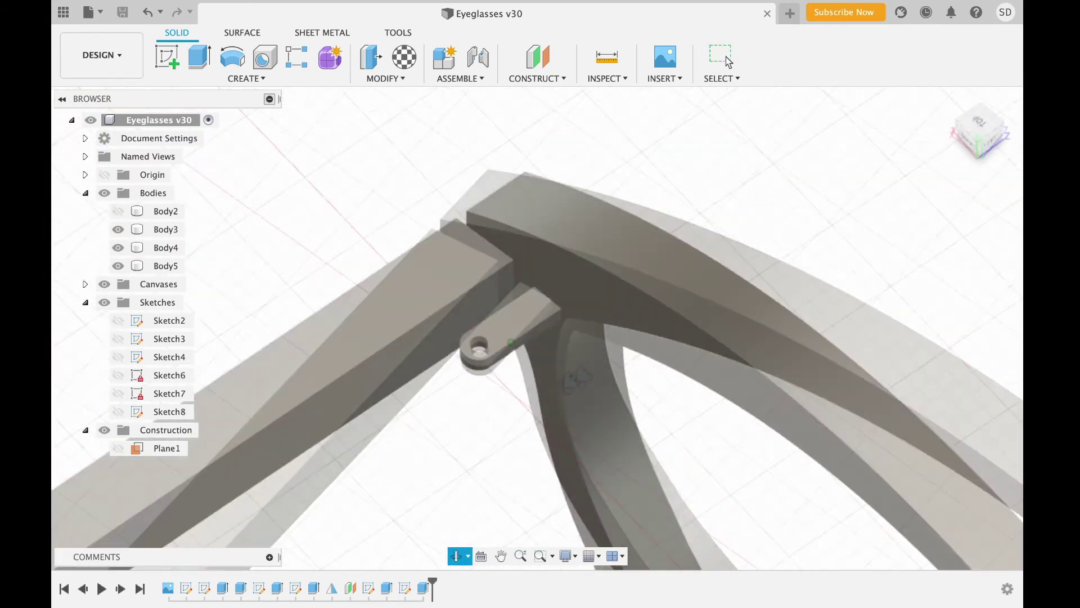
Start a sketch on the arm's side face and project the lug's rounded outline
left_click(167, 57)
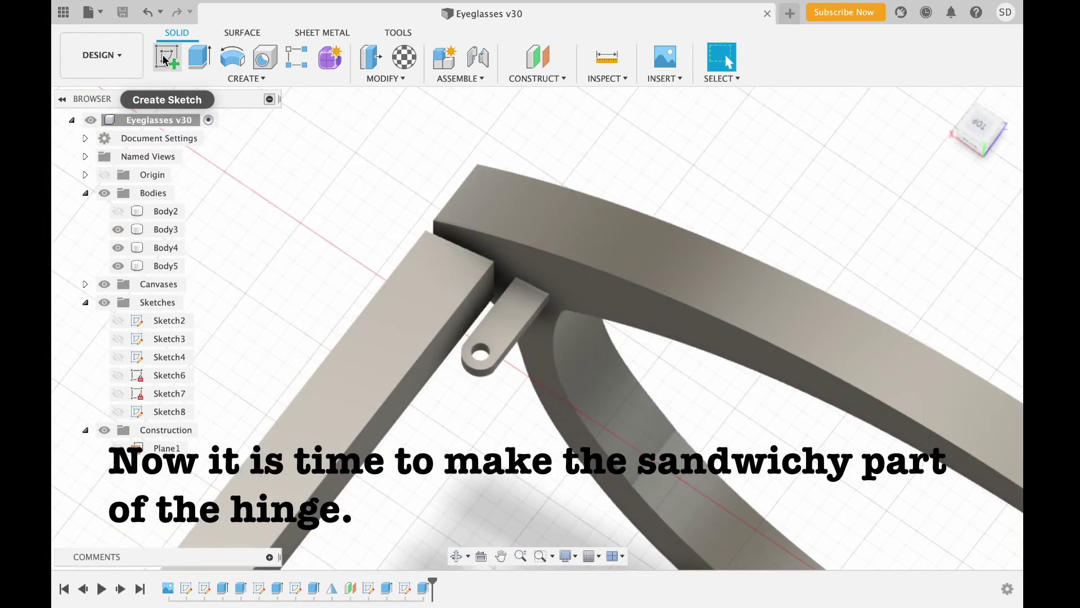
left_click(540, 432)
key("p")
key("Return")
scroll(458, 344, "up", 3)
scroll(506, 315, "up", 2)
key("r")
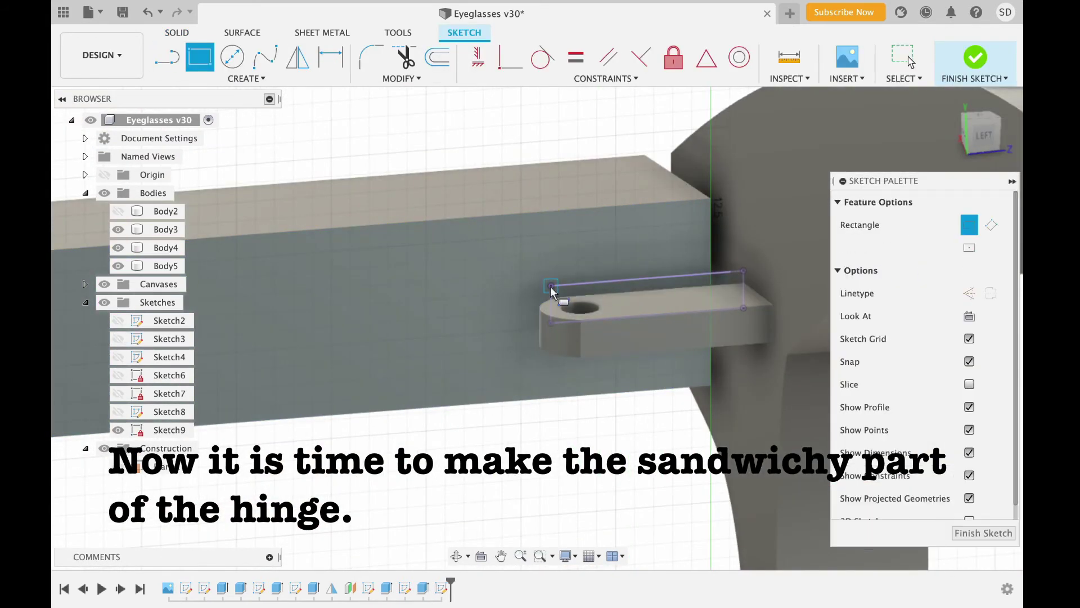
key("p")
left_click(563, 332)
key("Return")
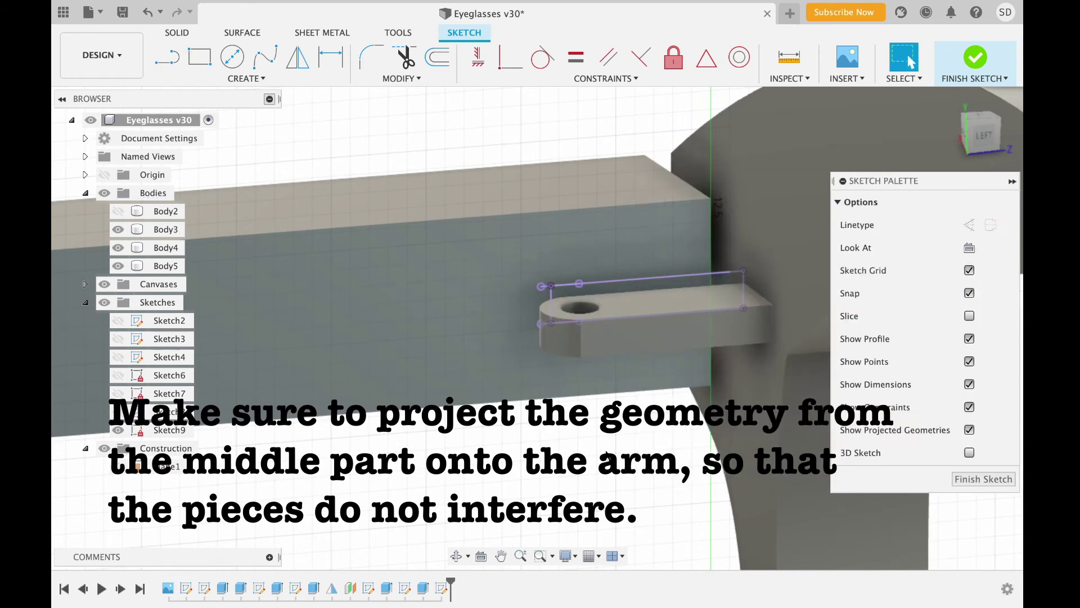
Draw the first hinge outline lines beside the lug
key("l")
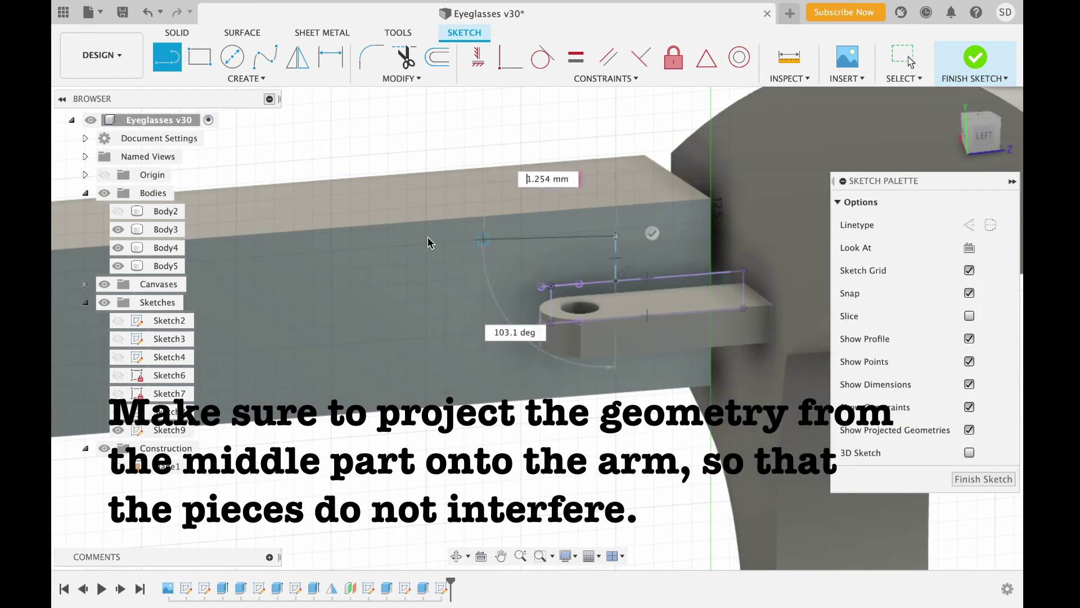
left_click(407, 252)
left_click(616, 236)
left_click(419, 289)
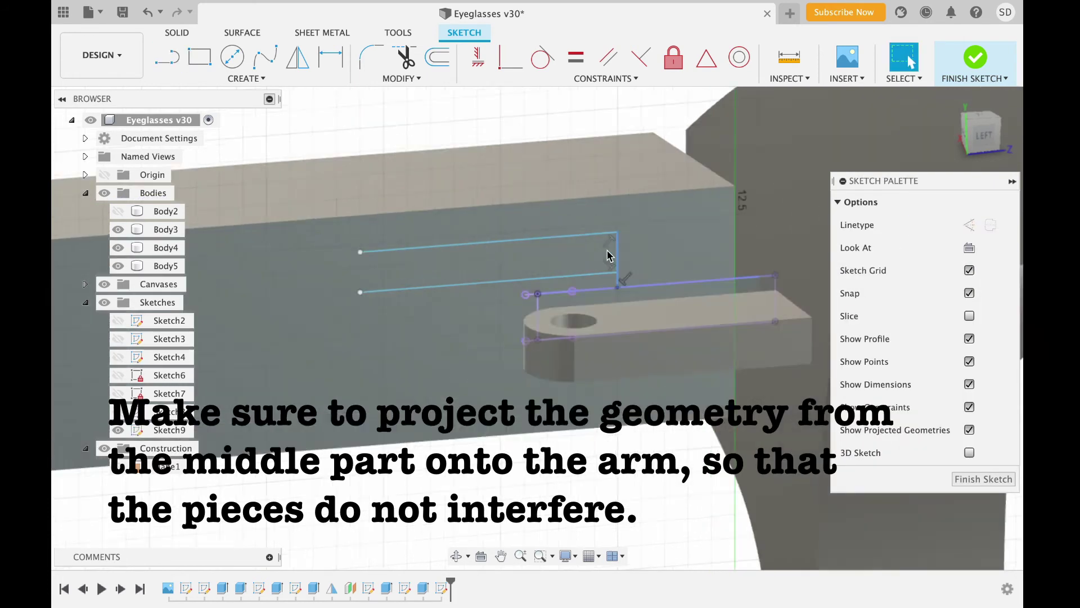
scroll(613, 265, "up", 2)
Dimension the gap to the lug with the clearance parameter and the line spacing to 1.00
key("Escape")
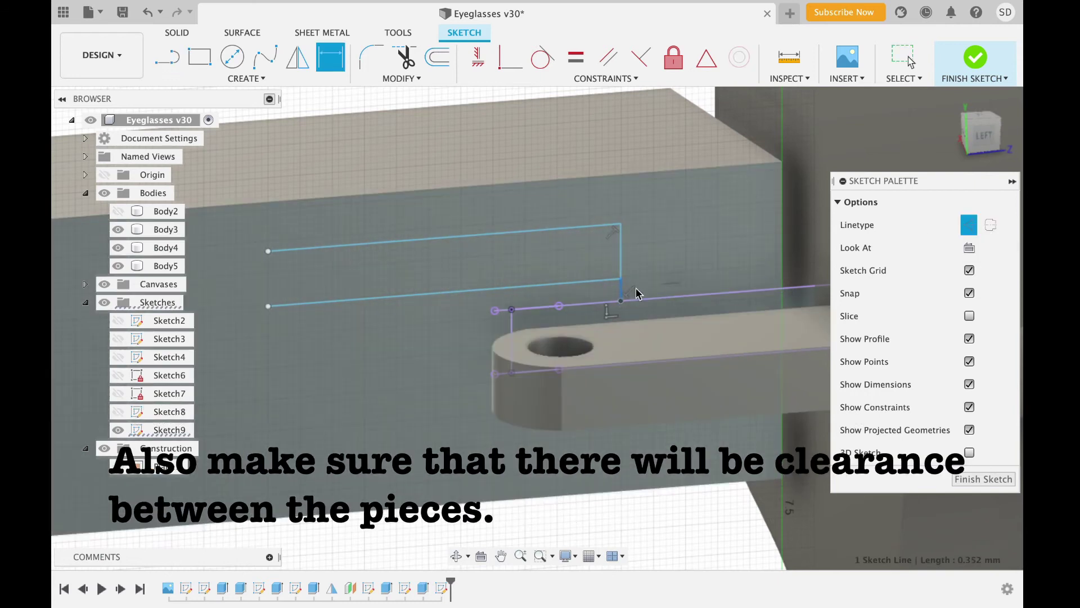
type("clea")
key("Return")
key("d")
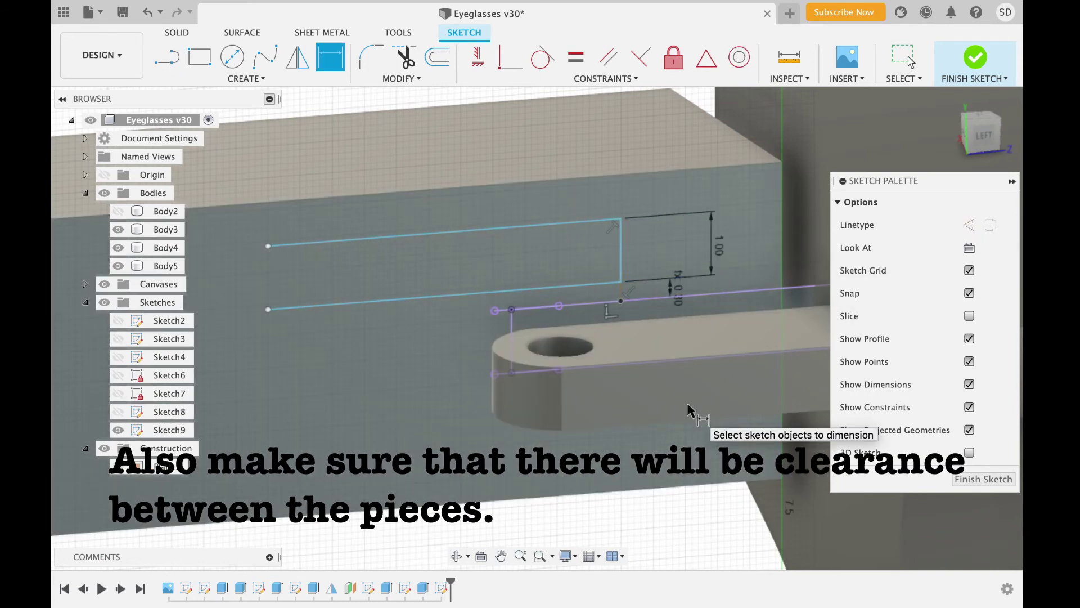
key("Escape")
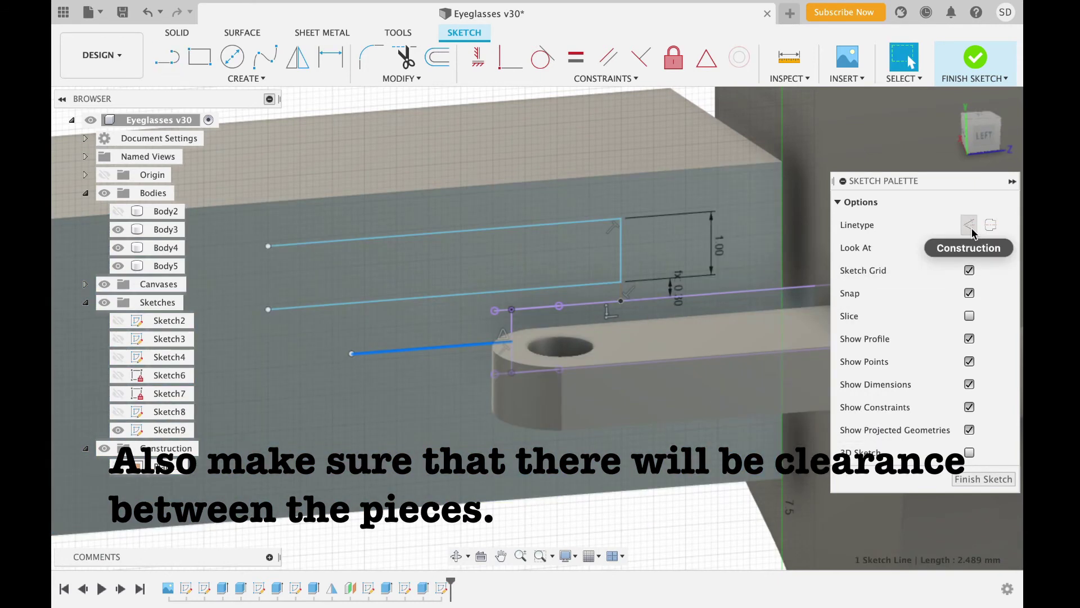
left_click(968, 225)
left_click(579, 264)
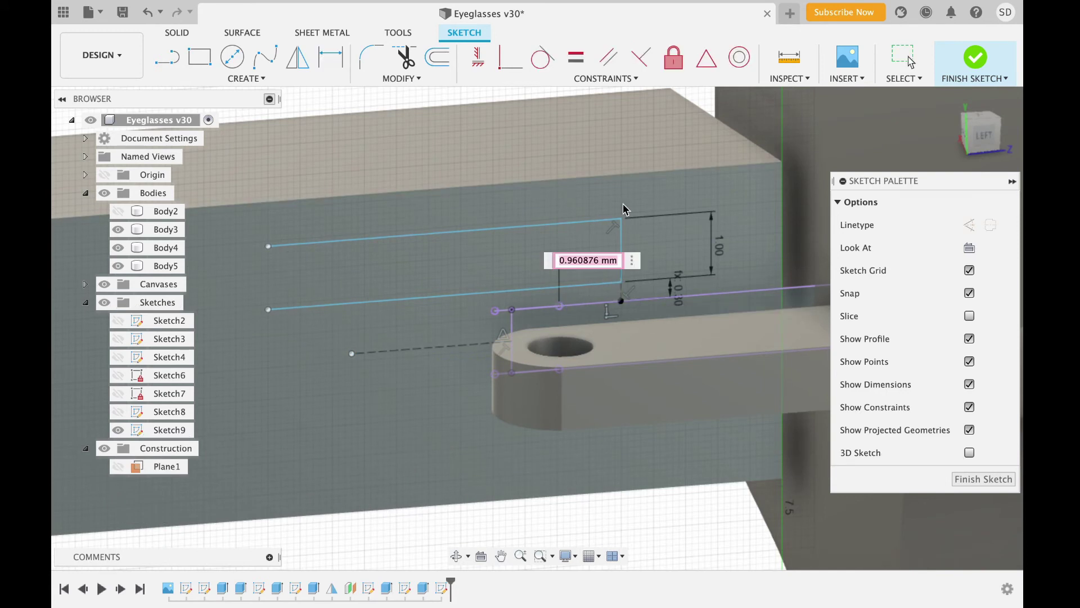
type("1")
key("Return")
key("Escape")
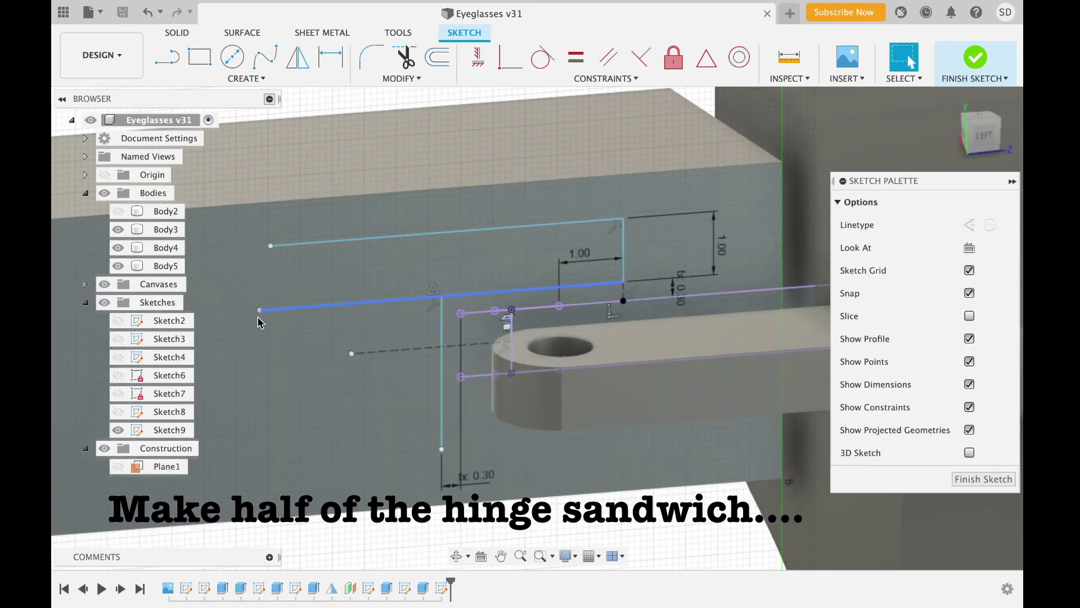
Delete the lower line and mirror the top line to close the hinge outline
left_click(338, 304)
key("Delete")
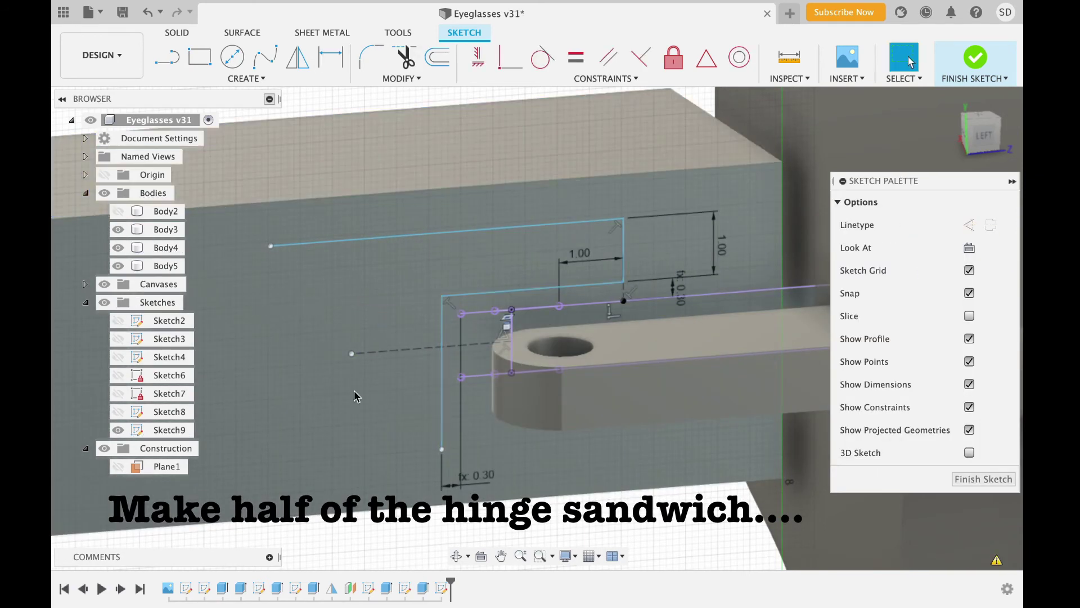
key("t")
left_click(297, 57)
left_click(472, 228)
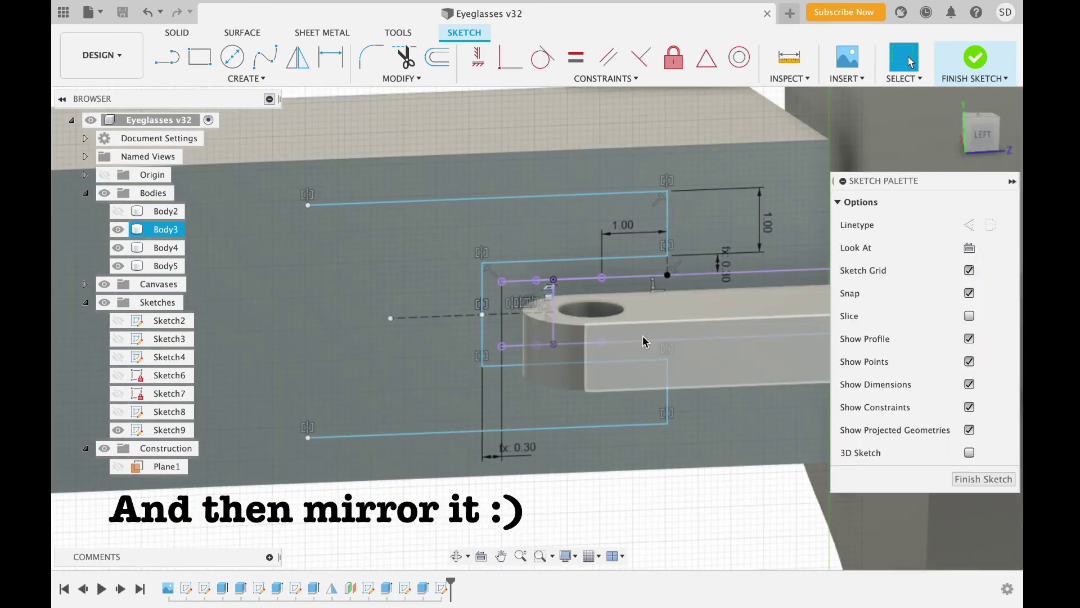
key("l")
left_click(307, 205)
Add a 4.00 width dimension, finish the sketch and select the outline profile to extrude
left_click(307, 437)
key("d")
left_click(308, 338)
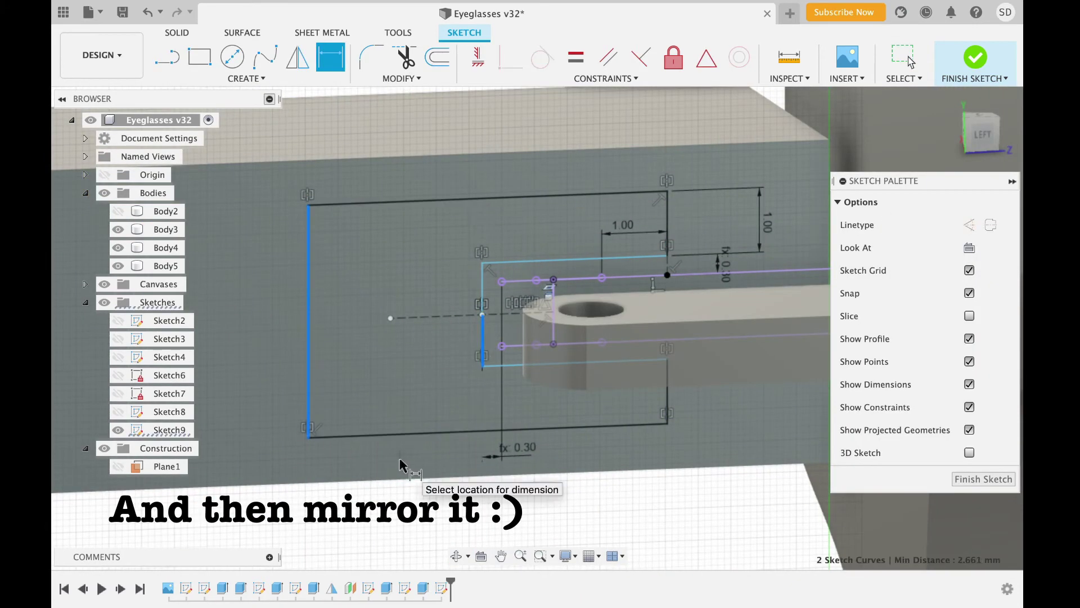
left_click(402, 464)
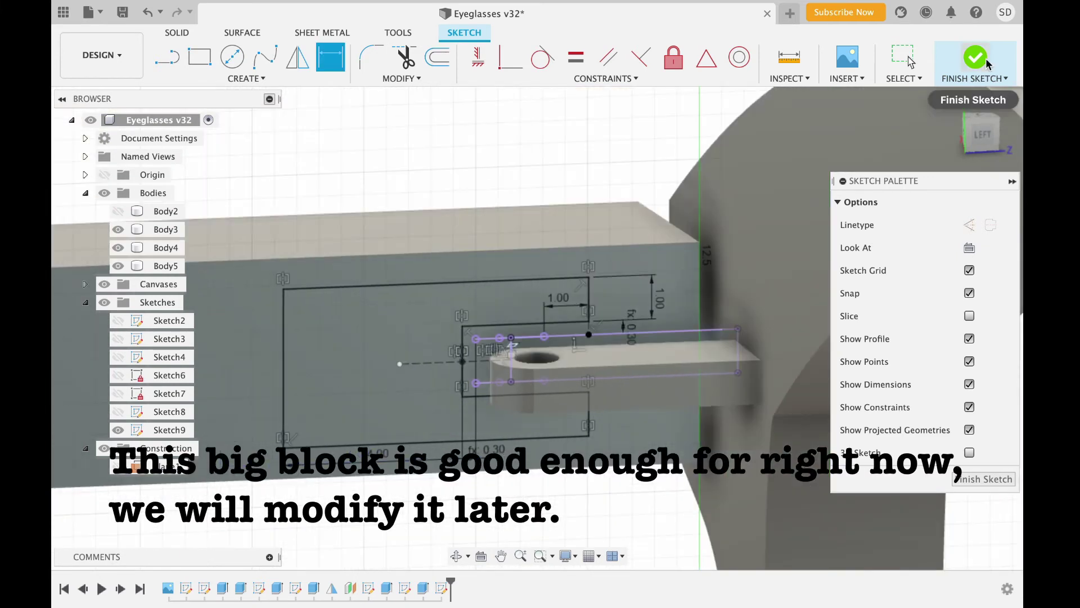
left_click(975, 57)
key("e")
left_click(682, 406)
Extrude the hinge block, then sketch and cut the hole and side notch into it
key("Return")
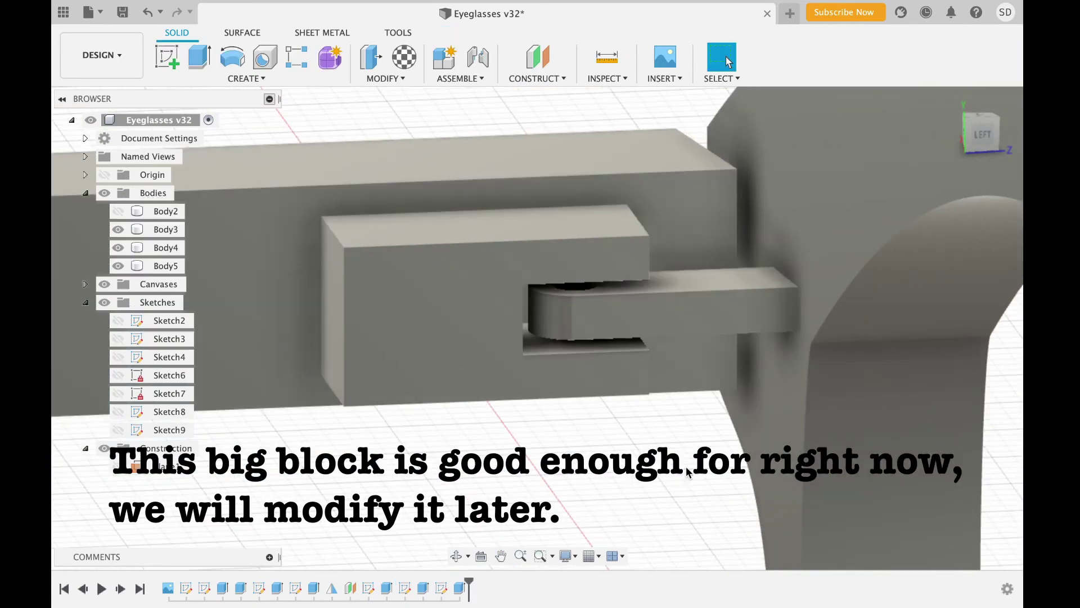
middle_click_drag(619, 394, 567, 374, "shift")
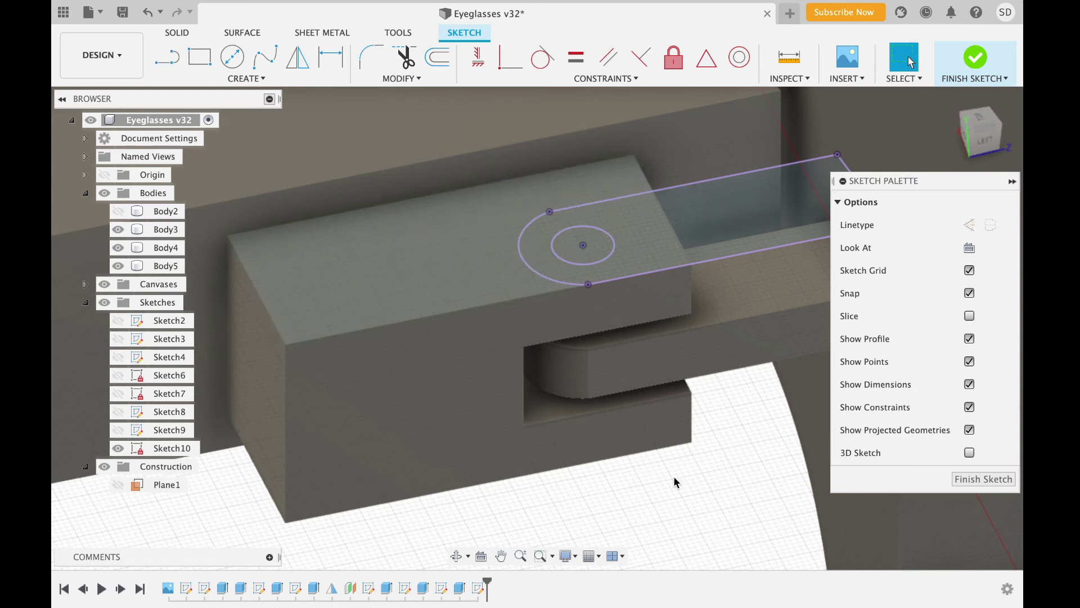
key("l")
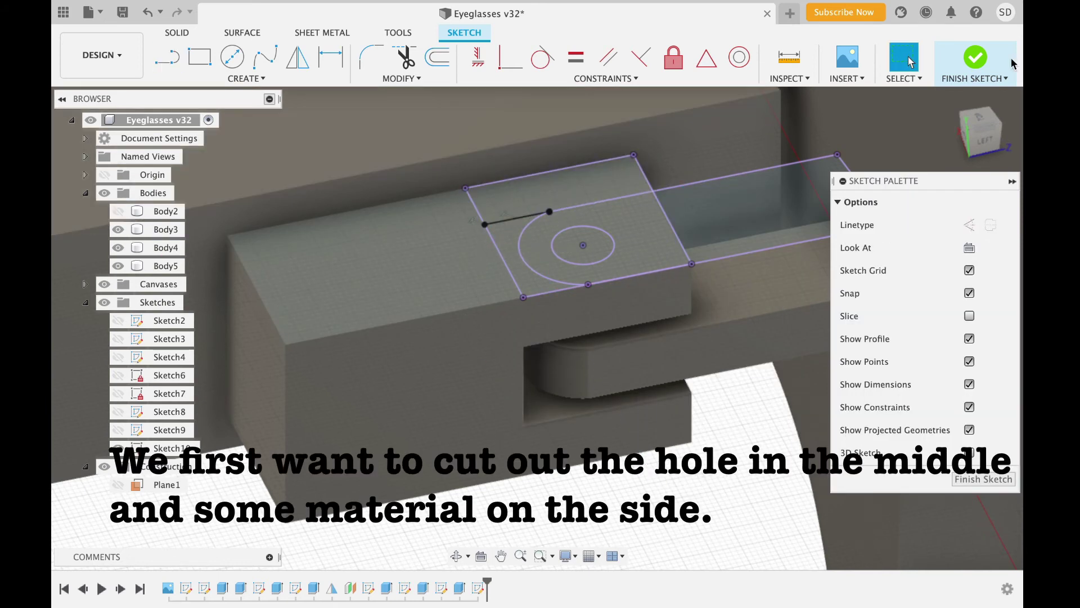
left_click(1011, 63)
key("e")
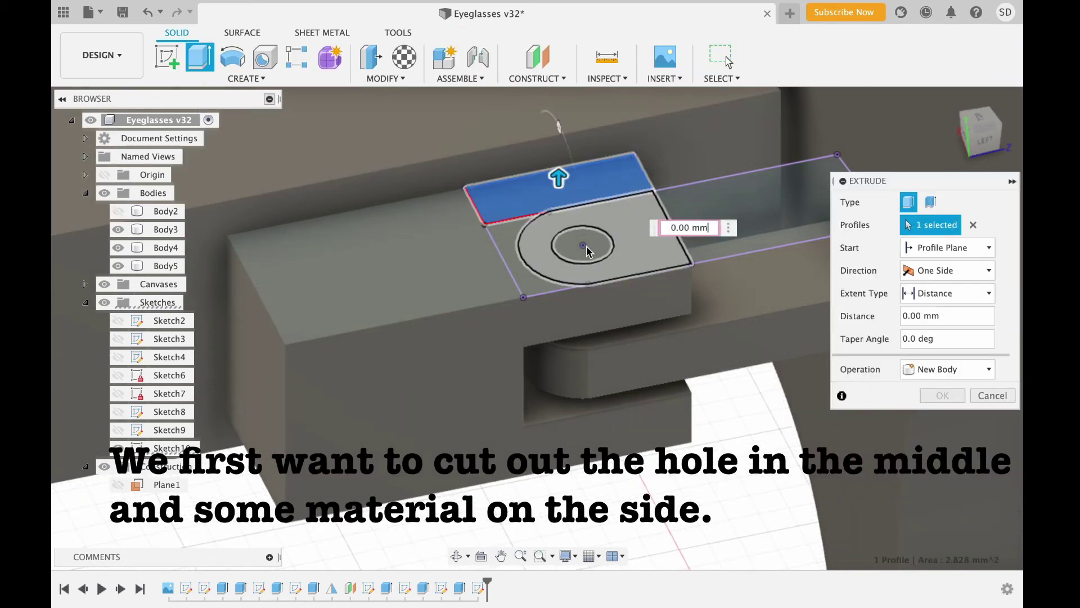
key("Return")
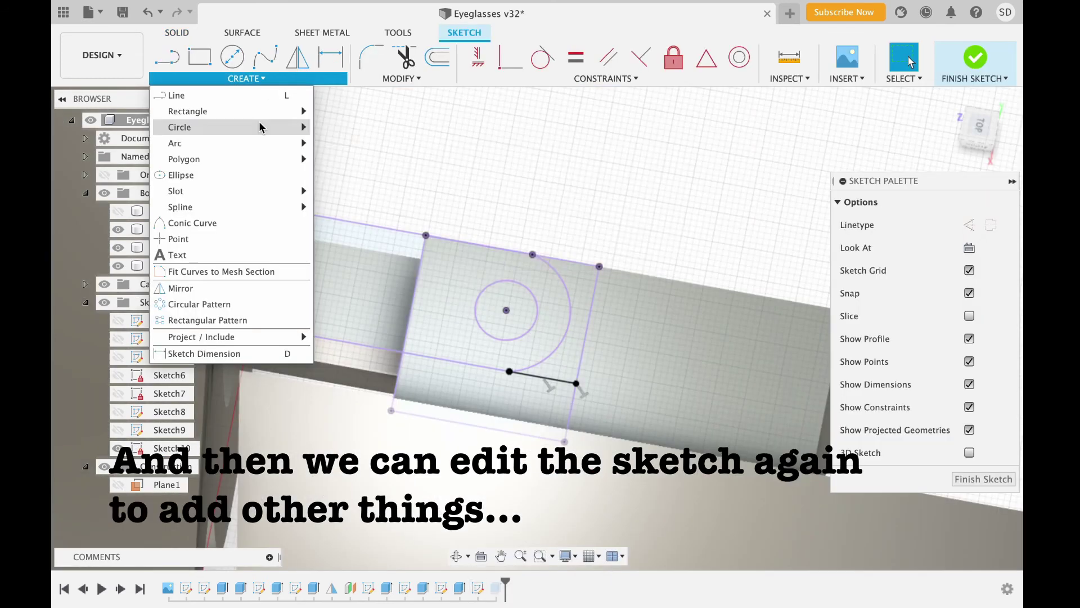
left_click(414, 297)
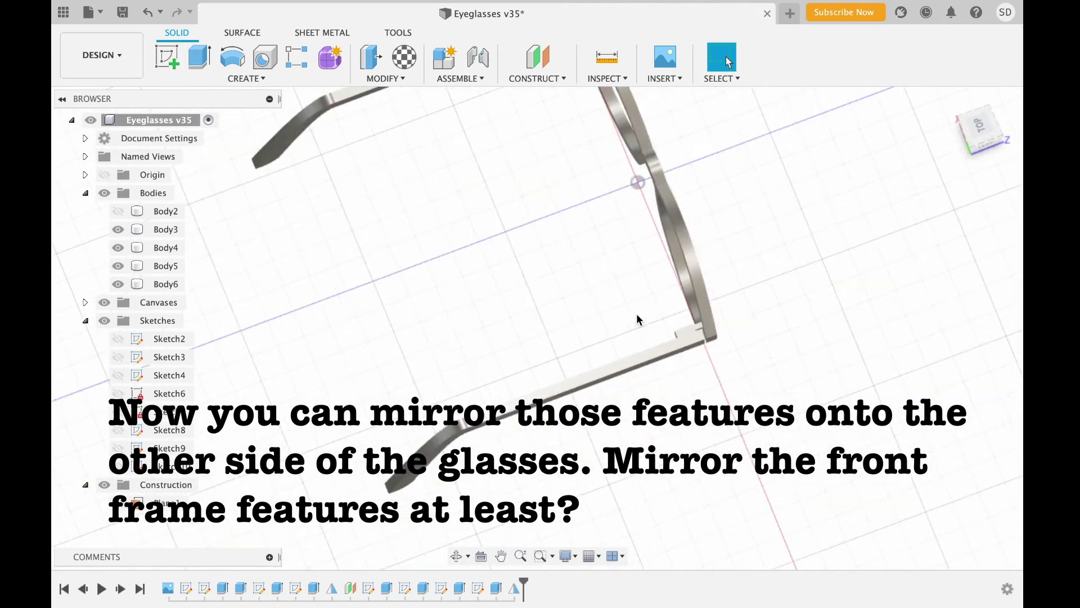
Open the context menu of the Mirror2 feature in the timeline
right_click(520, 587)
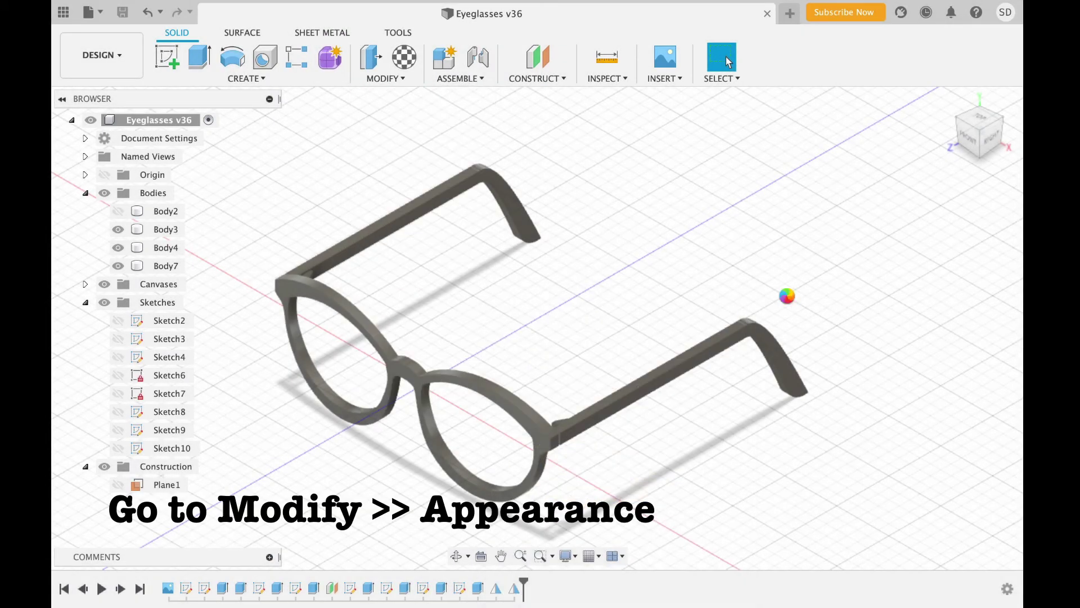
Drag Paint - Metallic (Green) from the Paint > Metallic library onto the frame and both arms
scroll(787, 499, "down", 5)
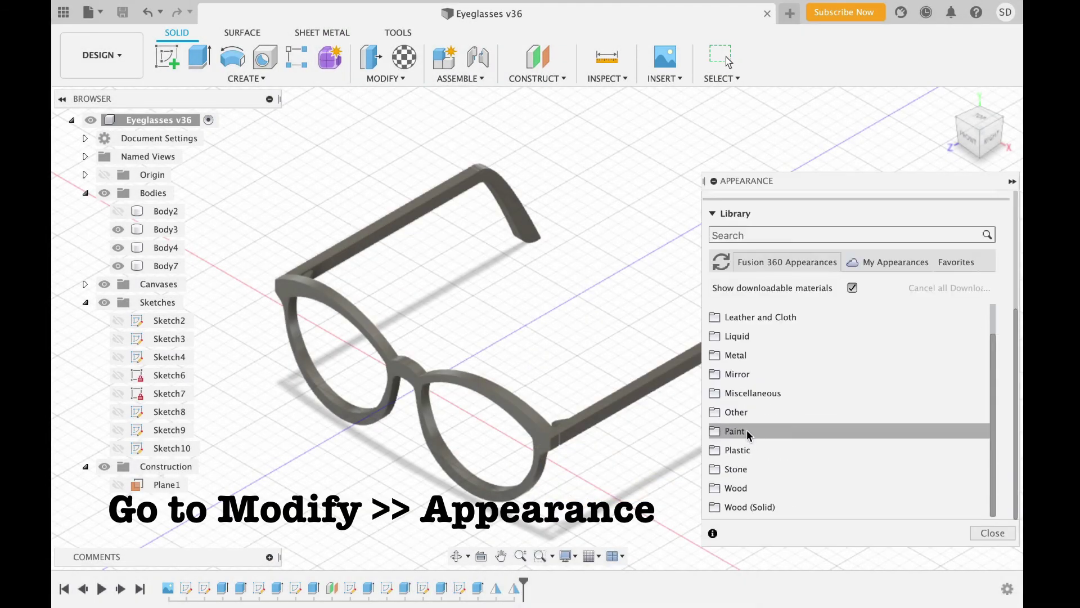
left_click(785, 432)
left_click(785, 453)
scroll(786, 457, "down", 5)
scroll(786, 456, "down", 5)
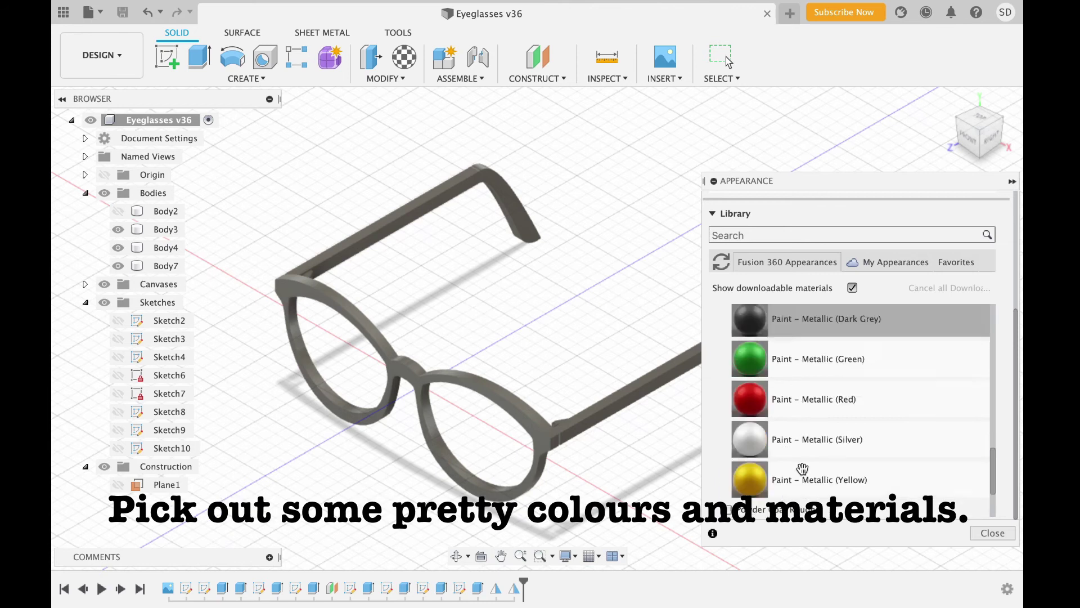
scroll(786, 457, "up", 1)
mouse_move(750, 403)
left_mouse_down()
mouse_move(541, 432)
mouse_move(663, 408)
left_mouse_up()
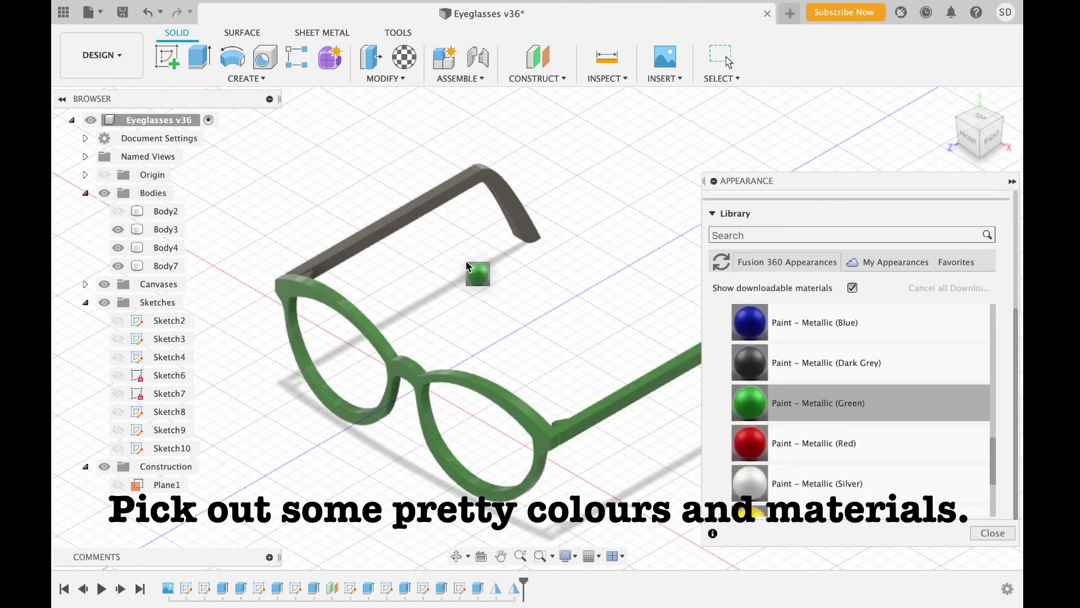
left_click_drag(467, 267, 470, 265)
scroll(853, 410, "down", 3)
left_click_drag(750, 390, 348, 394)
scroll(851, 446, "up", 3)
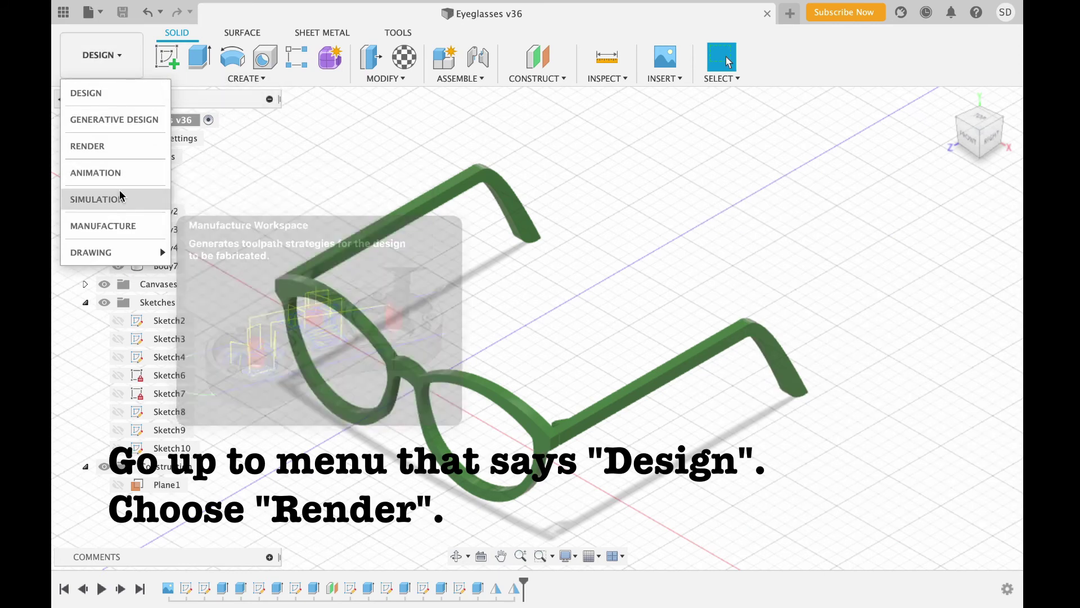
Switch to the Render workspace and frame the glasses from the front
left_click(119, 147)
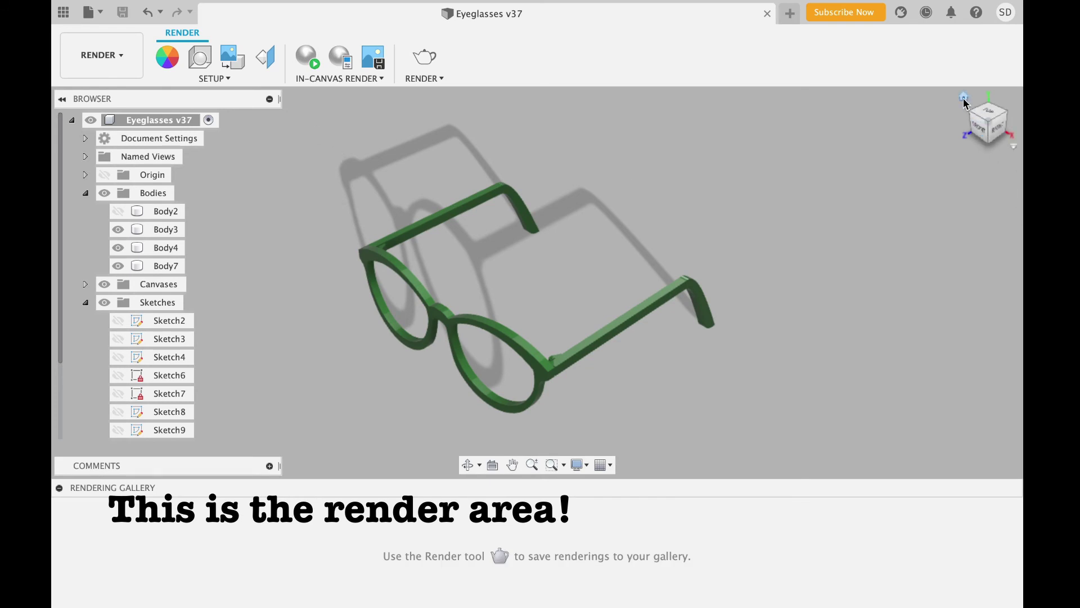
left_click(991, 137)
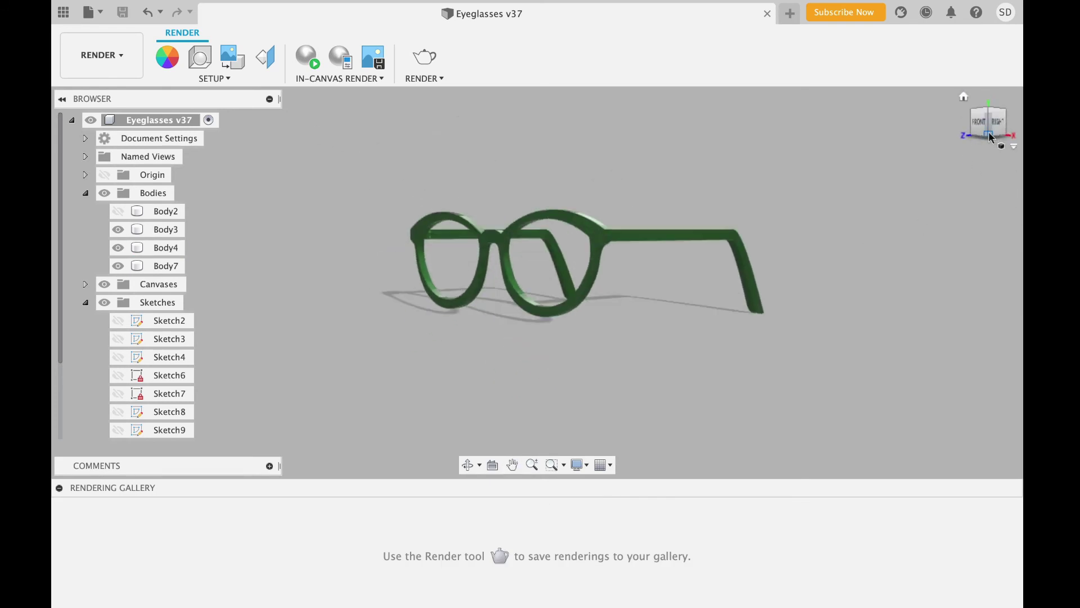
scroll(1017, 365, "down", 3)
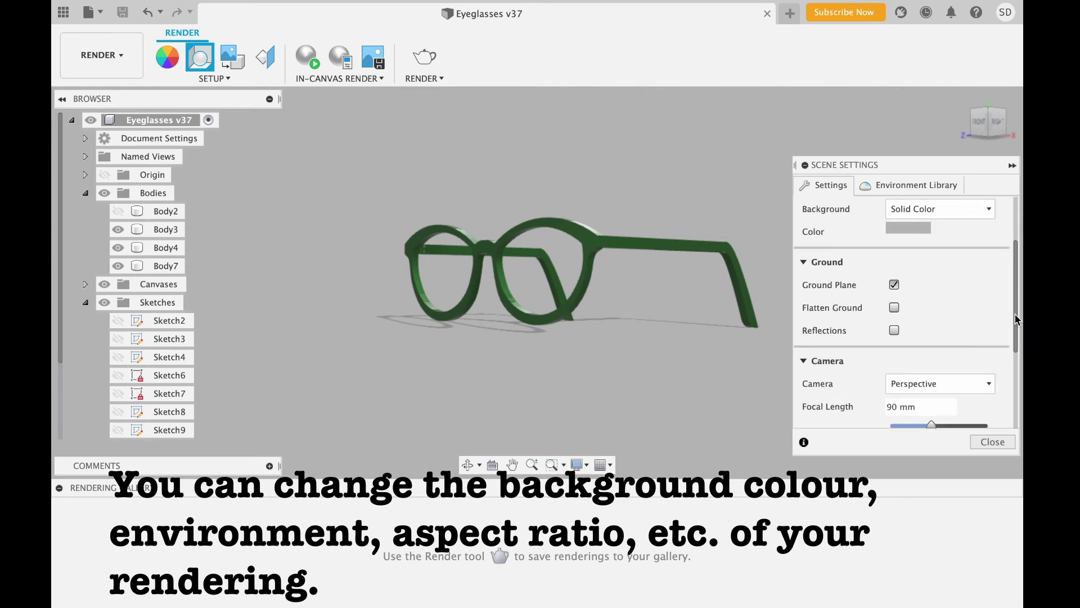
scroll(1017, 365, "down", 3)
middle_click_drag(571, 270, 528, 276)
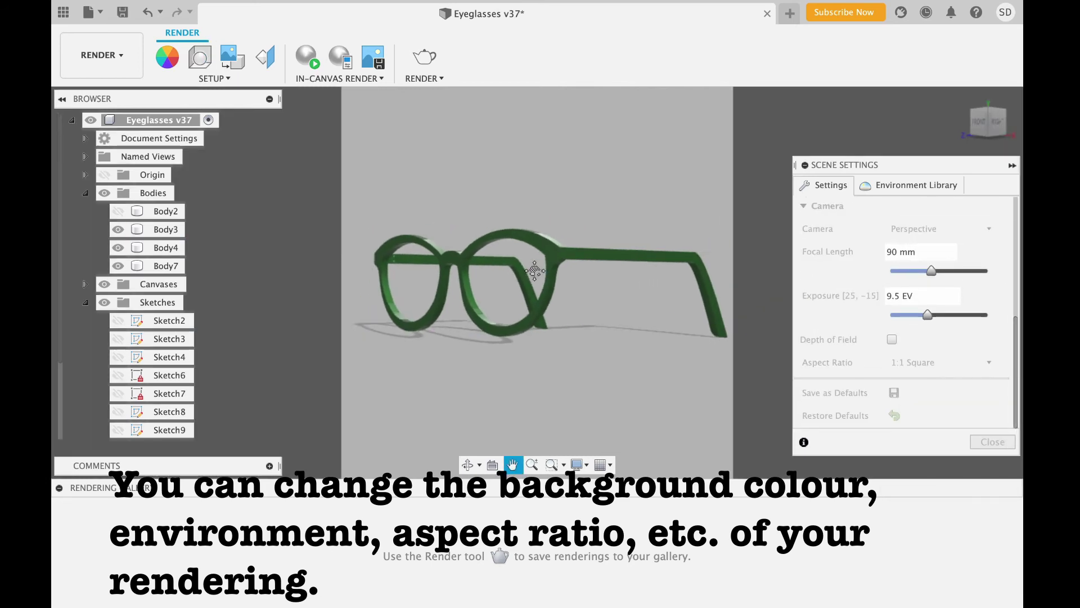
scroll(900, 310, "up", 5)
Set the scene background to a light green solid colour
left_click(907, 301)
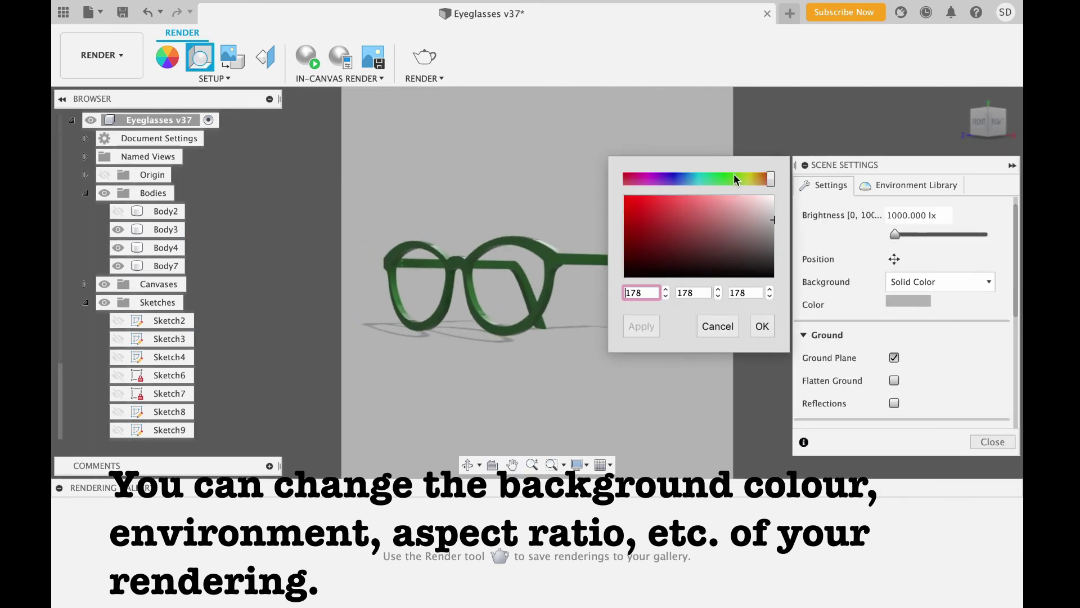
left_click(737, 179)
left_click(723, 195)
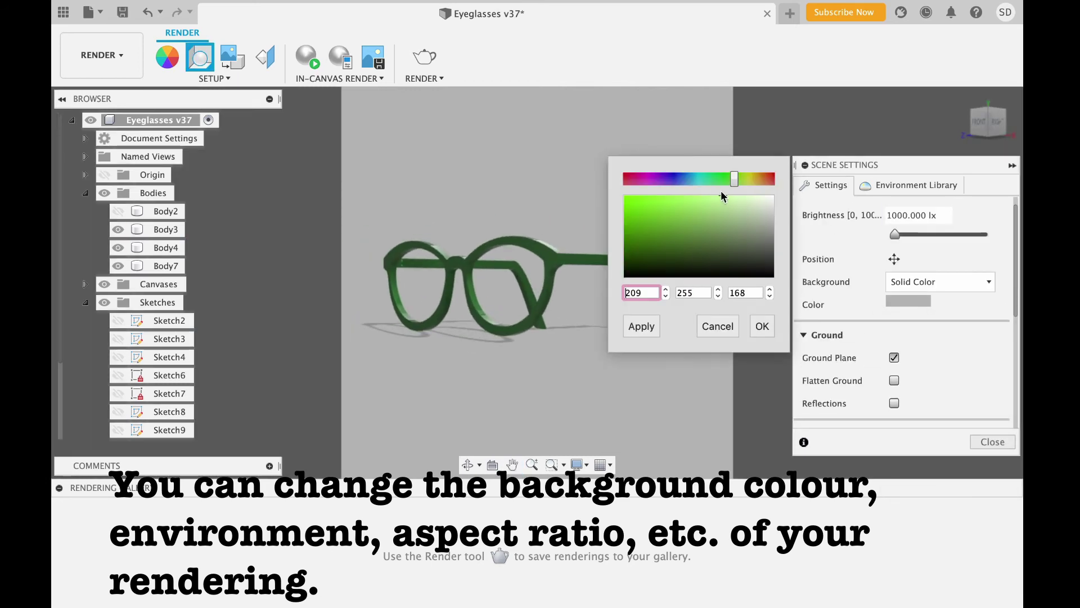
left_click(759, 332)
Apply the Cool Light environment from the Environment Library
scroll(874, 268, "down", 2)
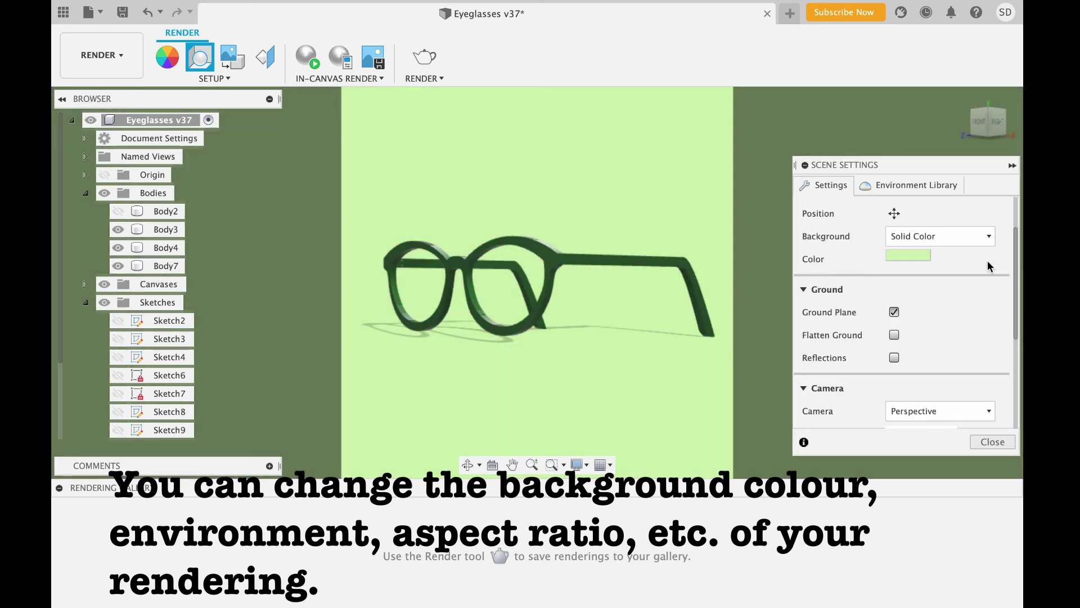
scroll(874, 268, "up", 3)
left_click(908, 185)
left_click_drag(893, 348, 599, 203)
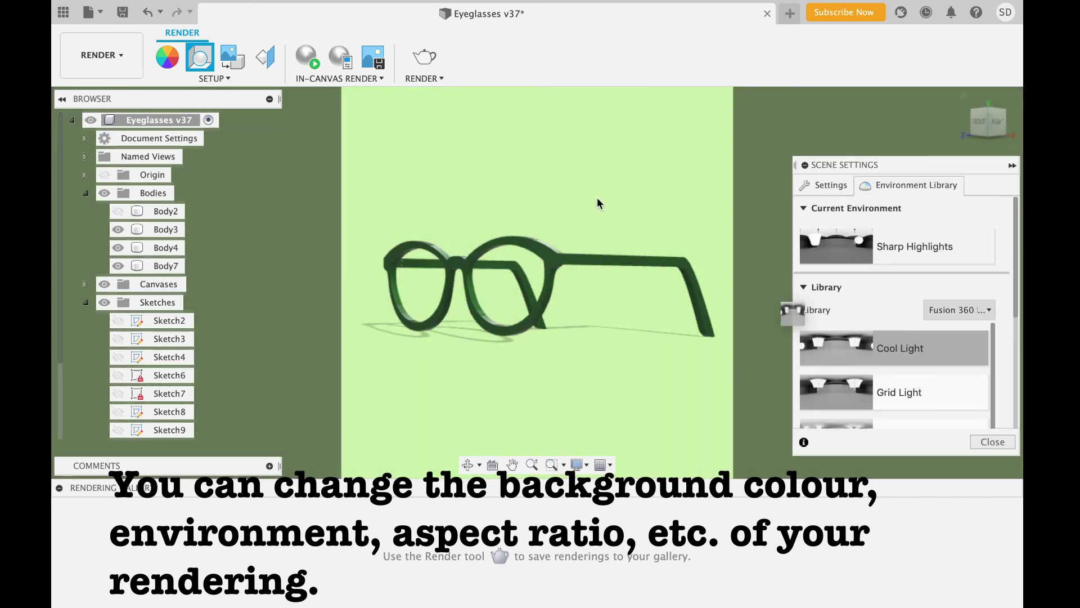
double_click(912, 356)
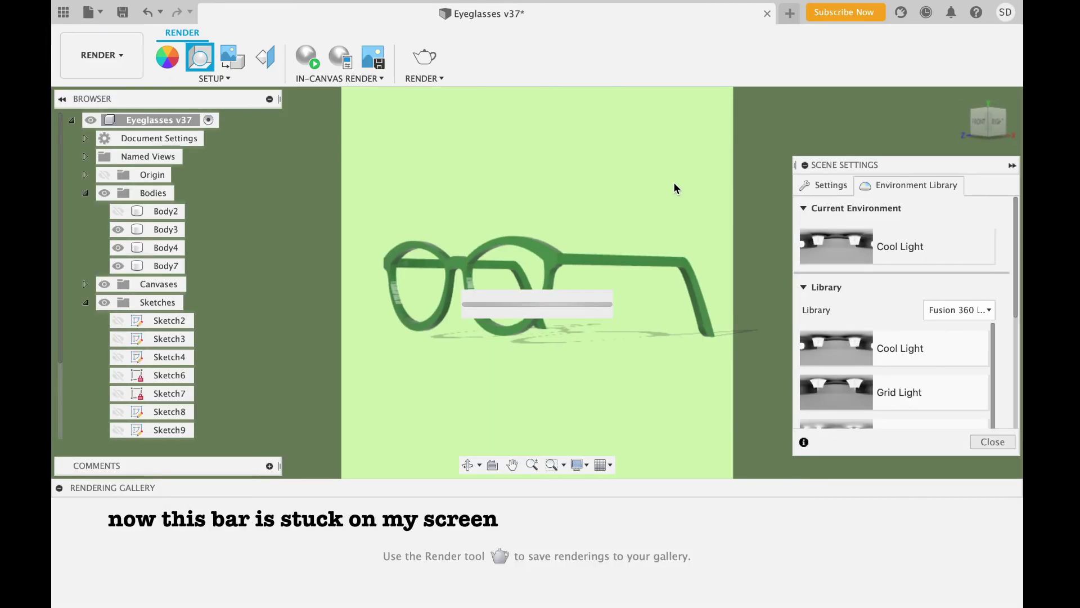
Close Scene Settings and set the render width to 1000 px in Render Settings
left_click(992, 441)
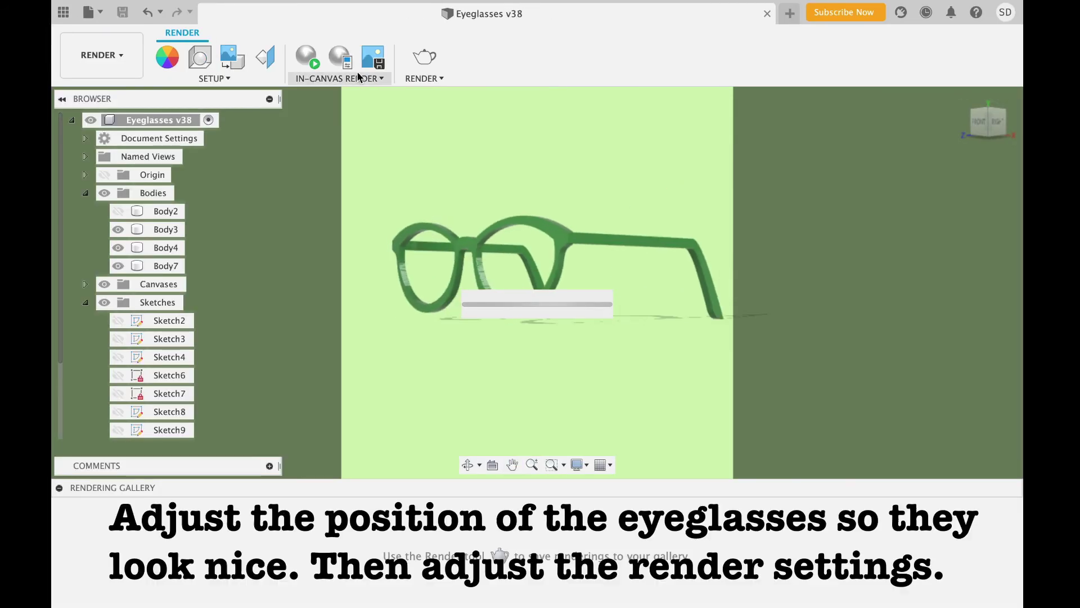
left_click(437, 79)
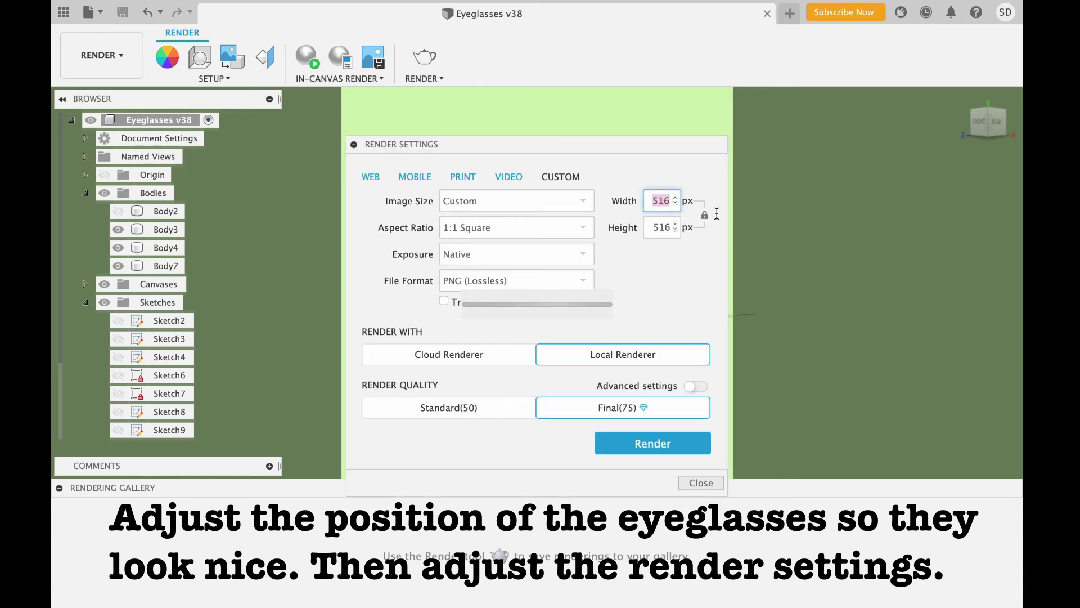
type("1000")
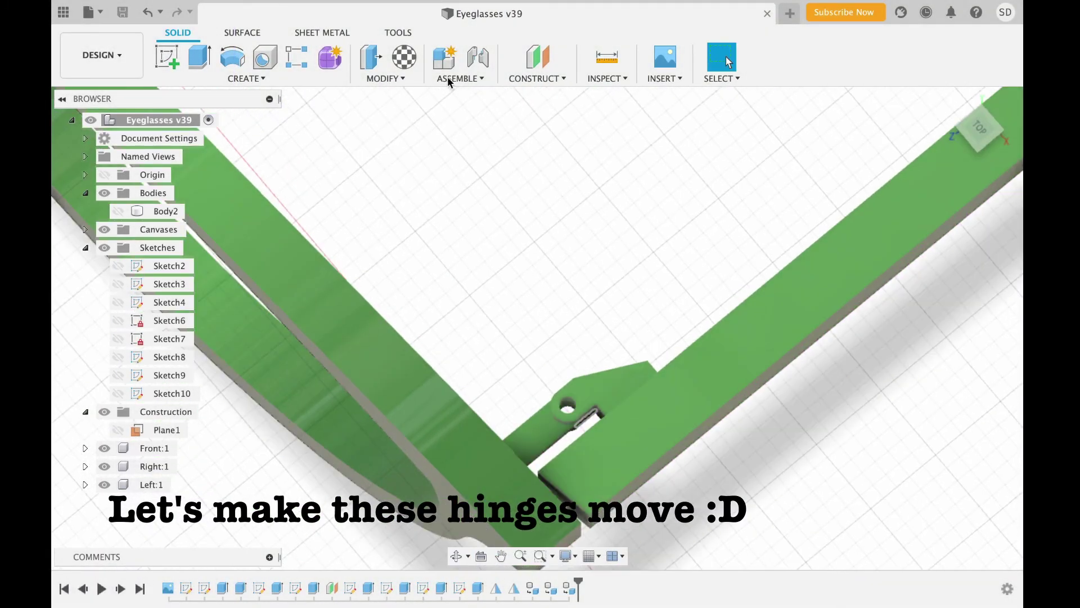
Ground the Front:1 frame component before adding joints
key("j")
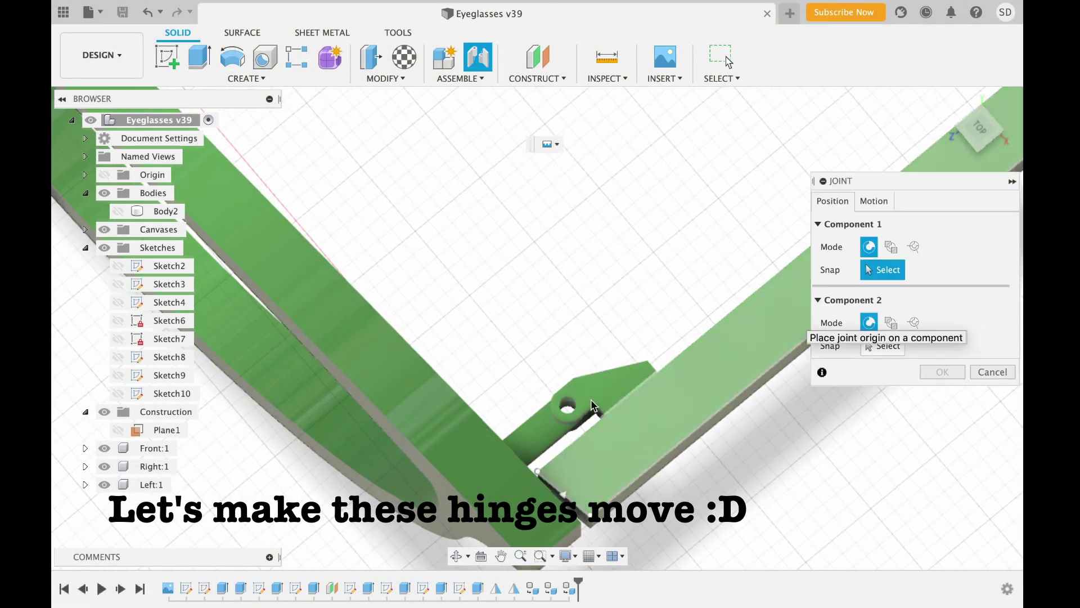
scroll(569, 393, "up", 3)
scroll(569, 393, "up", 3)
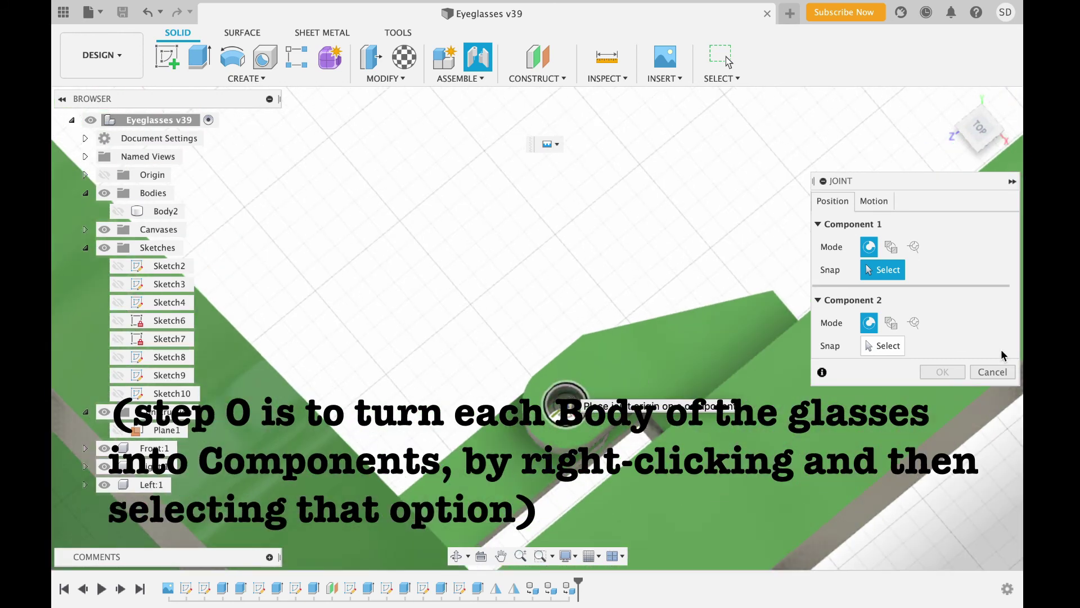
left_click(992, 372)
right_click(148, 449)
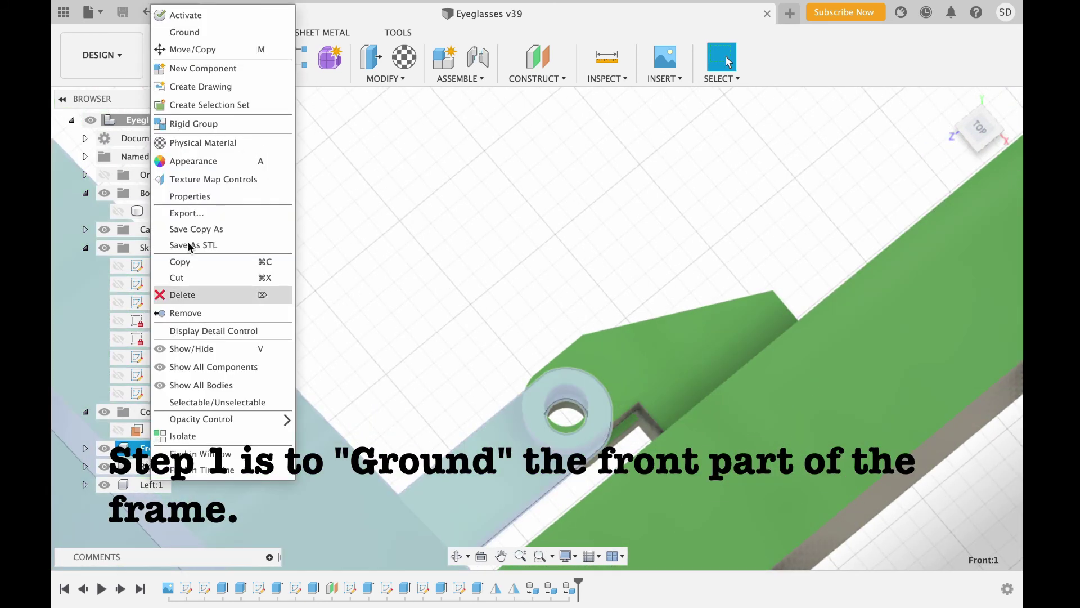
left_click(189, 34)
Join the first arm hinge to the frame hinge with Z offset -1.00-clearance
key("j")
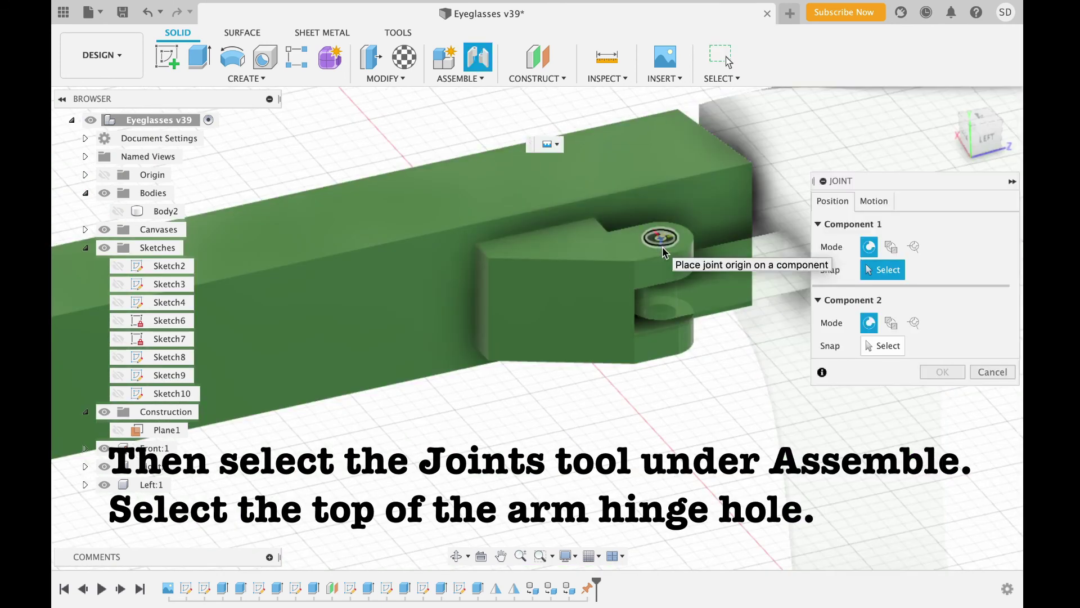
left_click(662, 247)
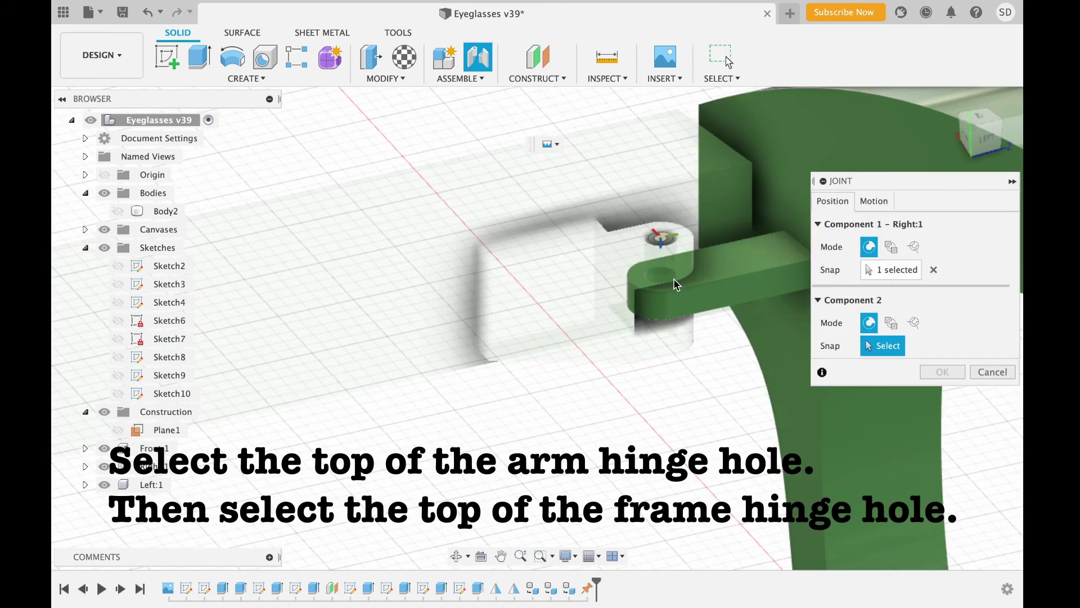
left_click(676, 285)
left_click(874, 201)
left_click(836, 203)
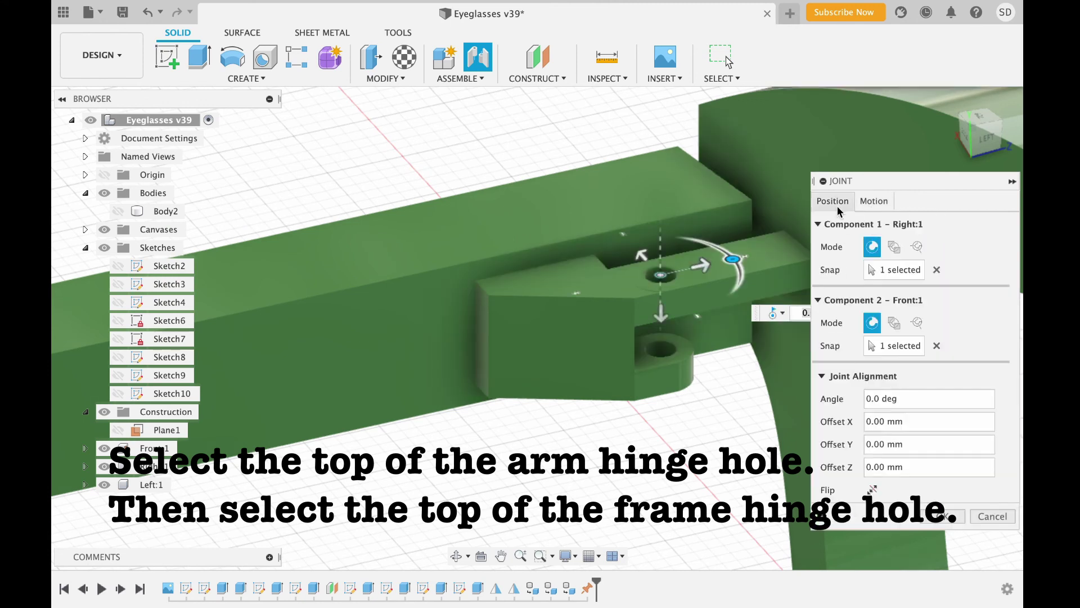
left_click(885, 467)
type("-1.00")
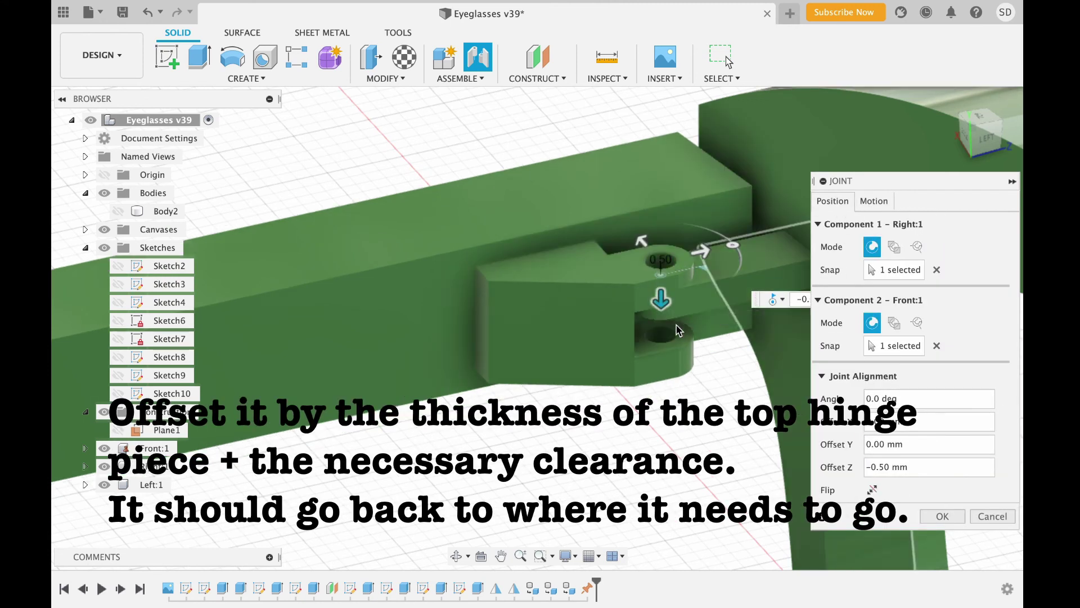
type("-clearance")
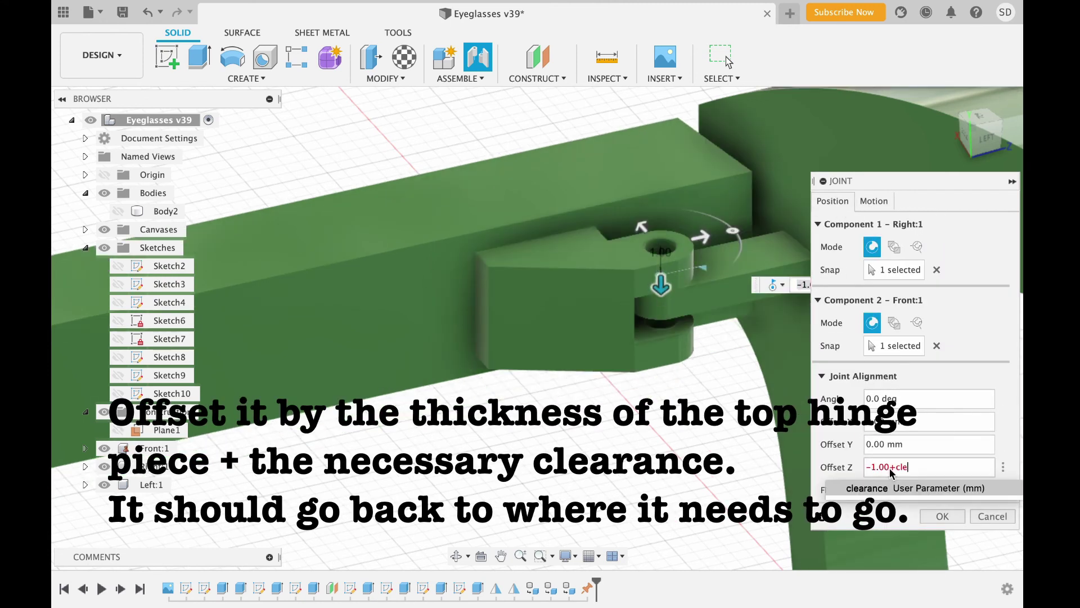
key("Return")
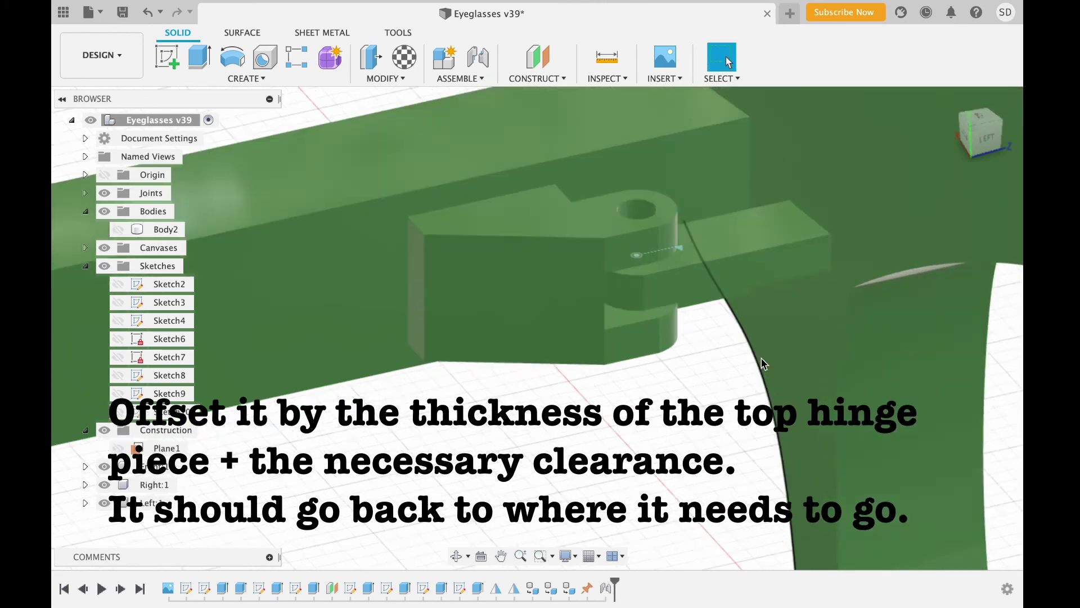
Join the left arm hinge to the other frame hinge with offset 1.00 mm + clearance
scroll(778, 310, "down", 10)
mouse_move(778, 309)
middle_mouse_down("shift")
mouse_move(492, 282)
mouse_move(455, 265)
middle_mouse_up("shift")
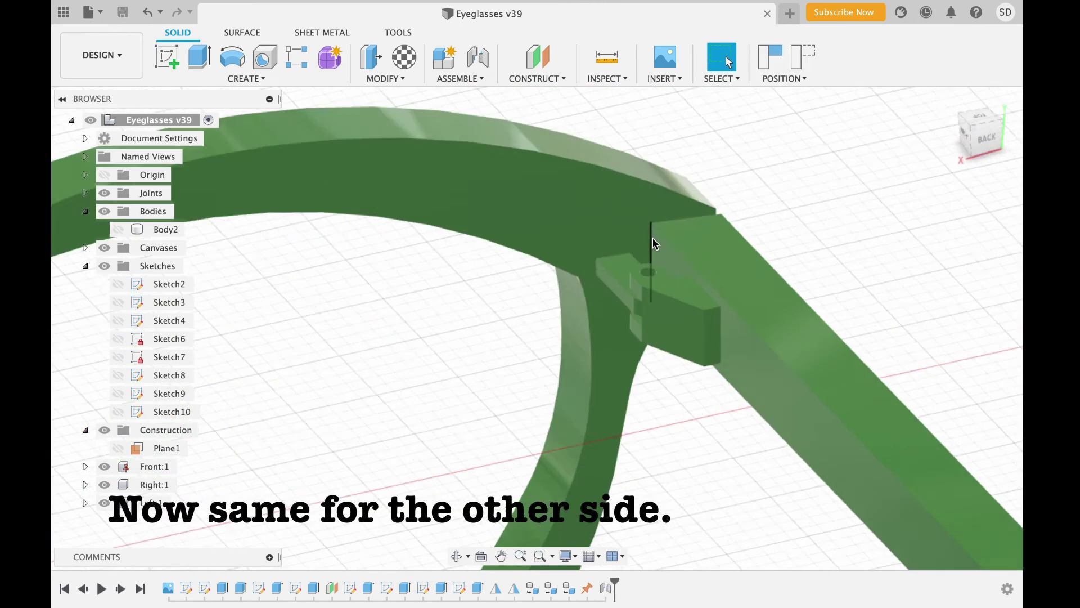
key("j")
left_click(639, 282)
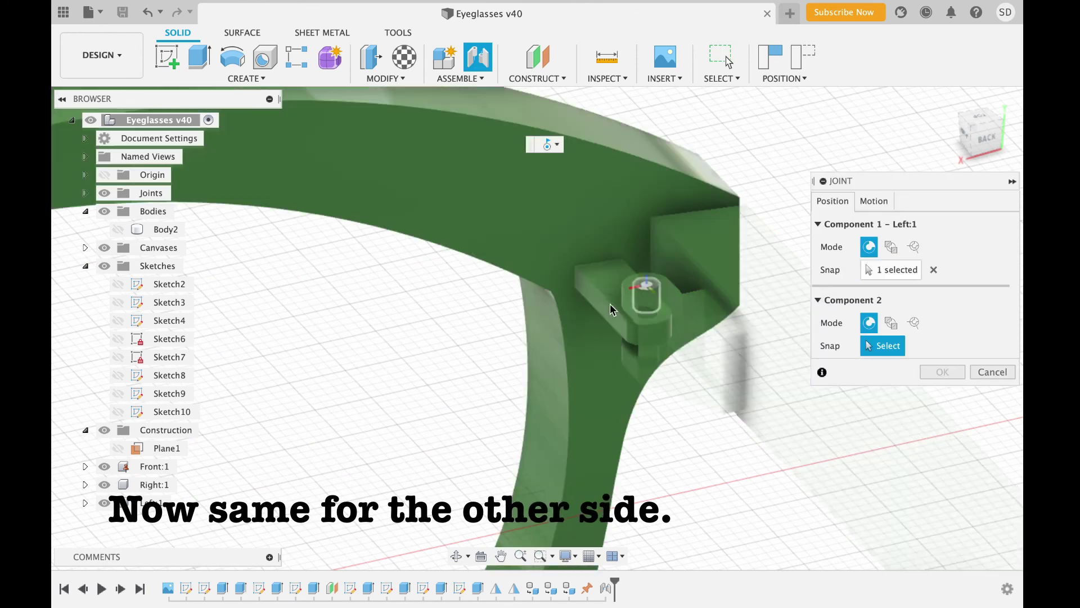
left_click(904, 467)
type("1.00 mm + clearance")
key("Return")
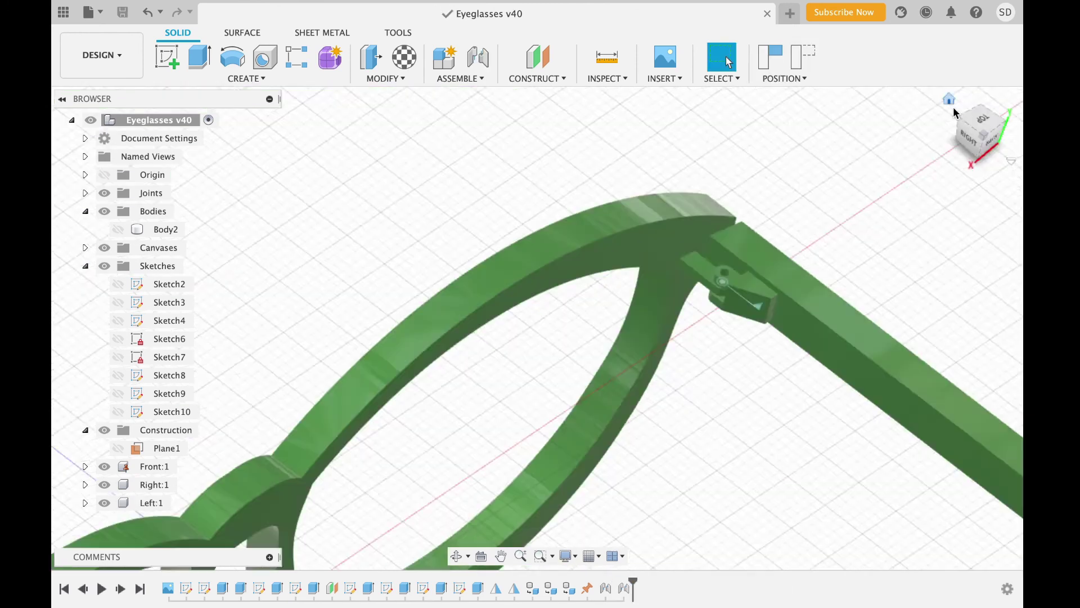
middle_click_drag(673, 240, 724, 189)
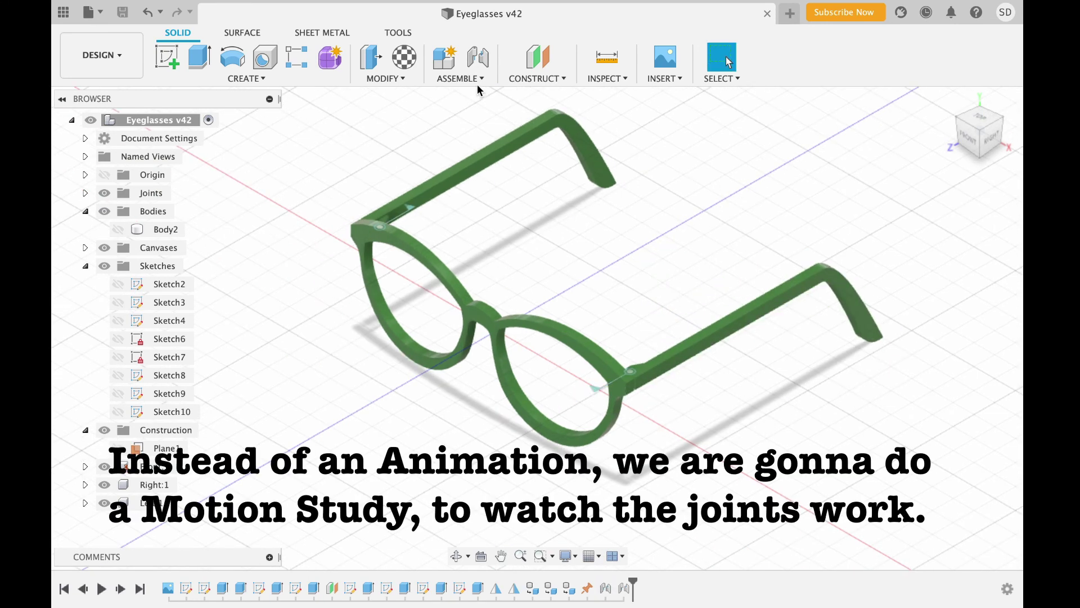
Start a motion study and key Rev1 to -90° at step 40, back to 0 at step 60
left_click(475, 79)
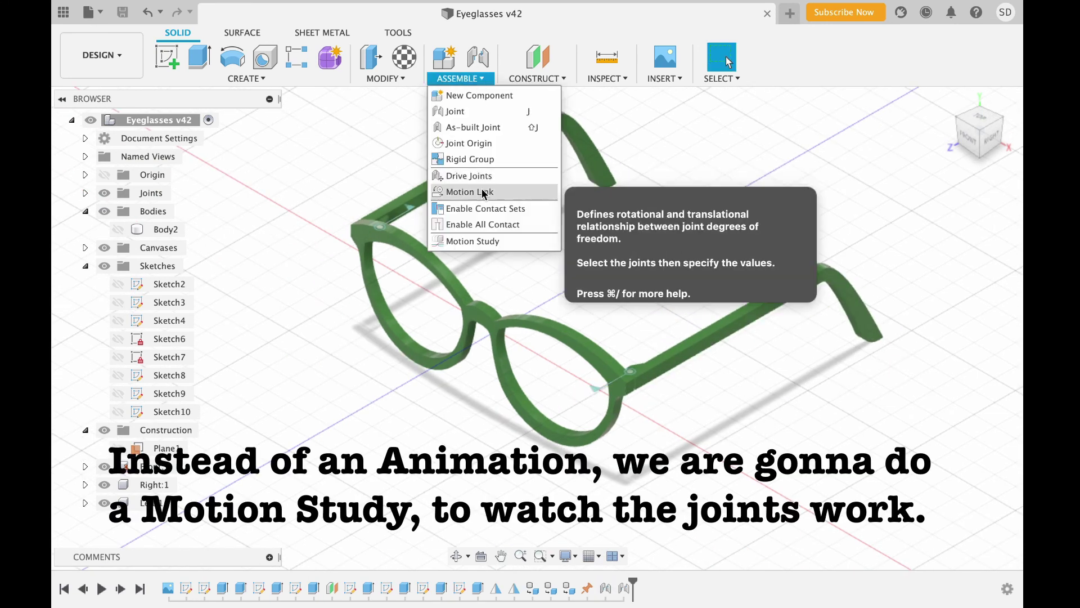
left_click(473, 241)
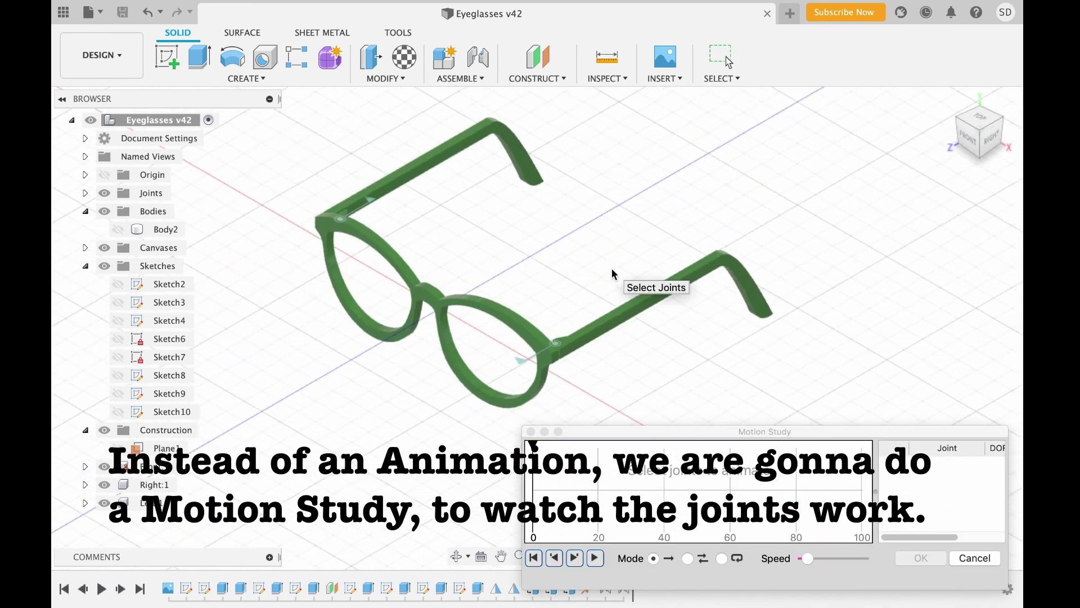
left_click(522, 362)
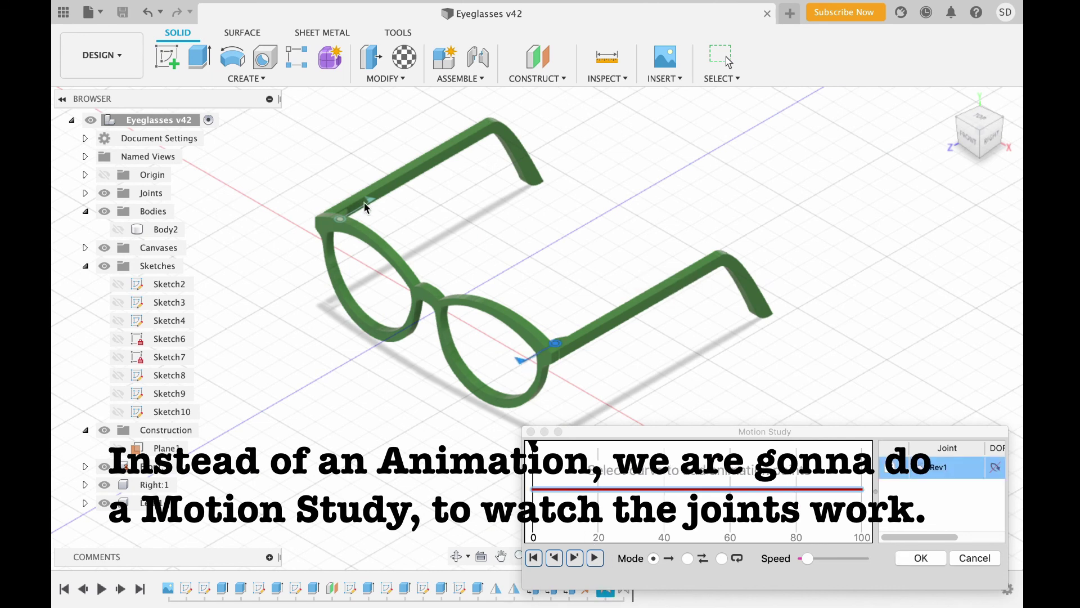
left_click(606, 490)
left_click(596, 490)
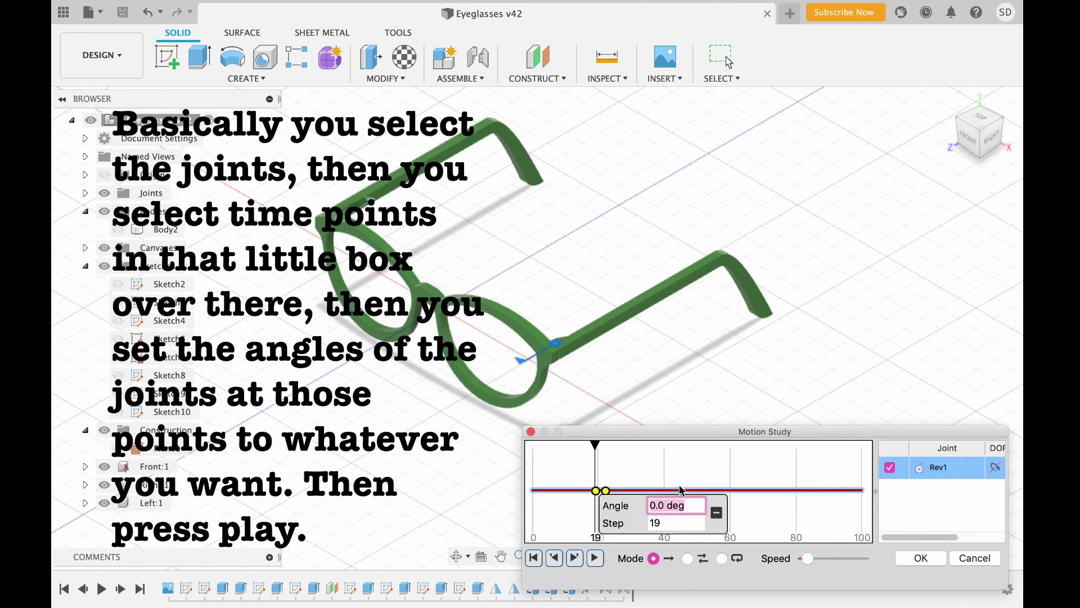
type("1")
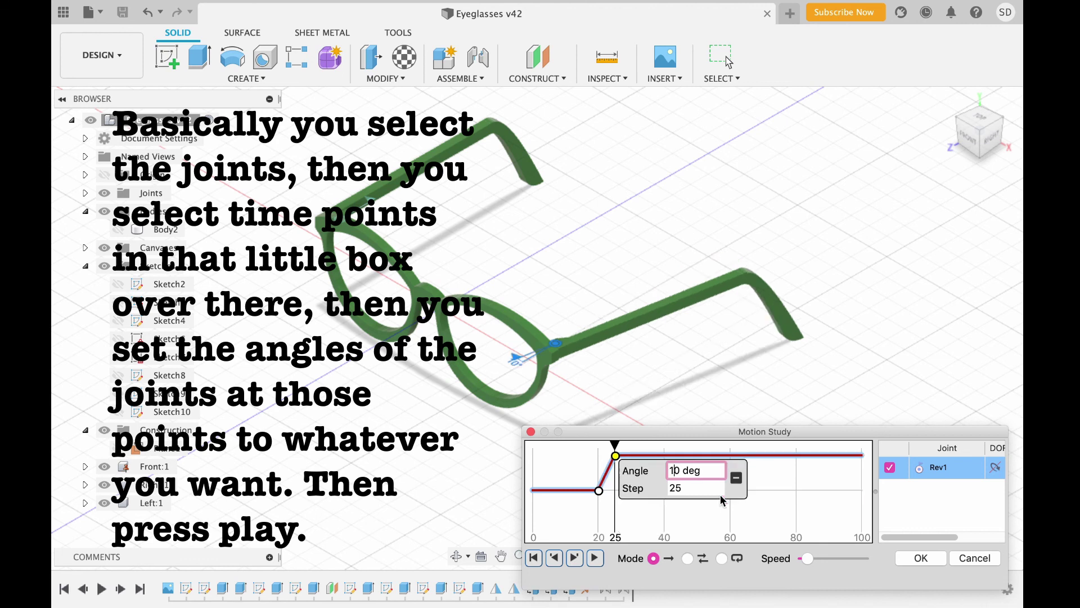
type("-")
key("Delete")
type("2")
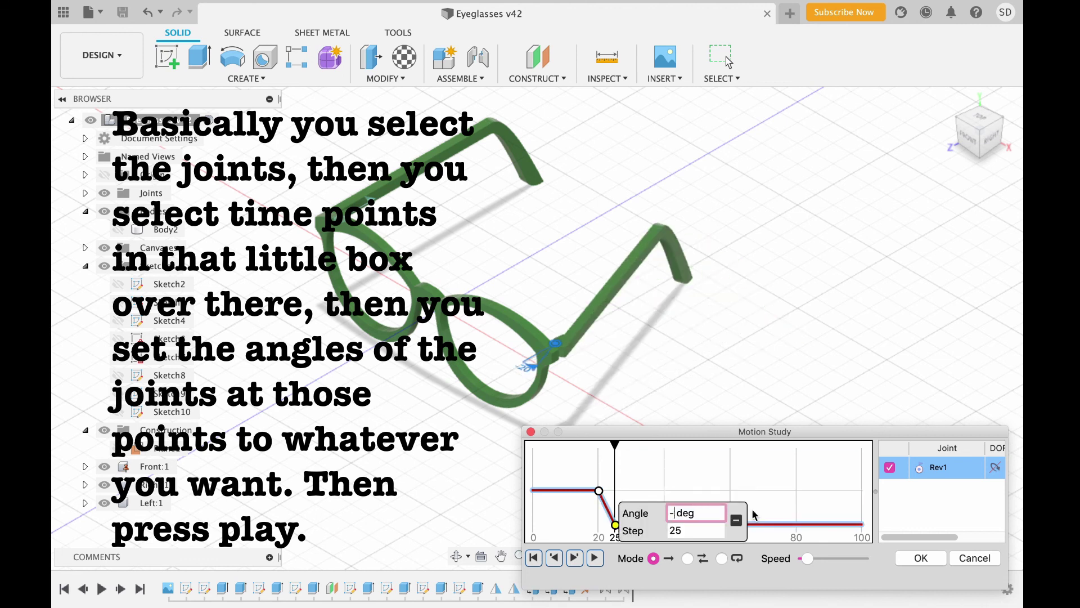
type("90")
key("Tab")
type("40")
key("Return")
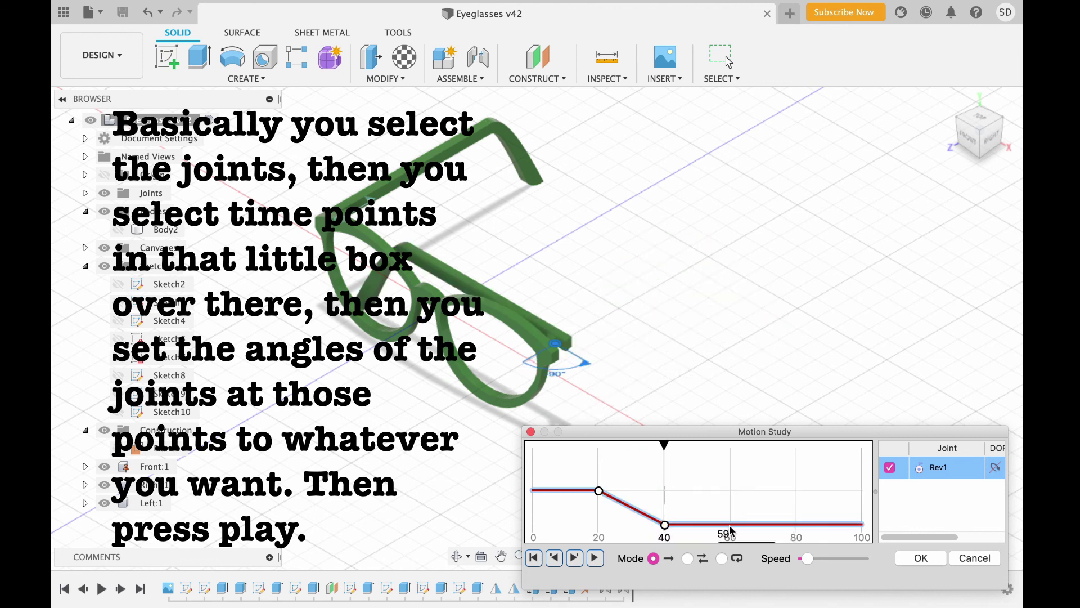
left_click(732, 530)
type("0")
key("Return")
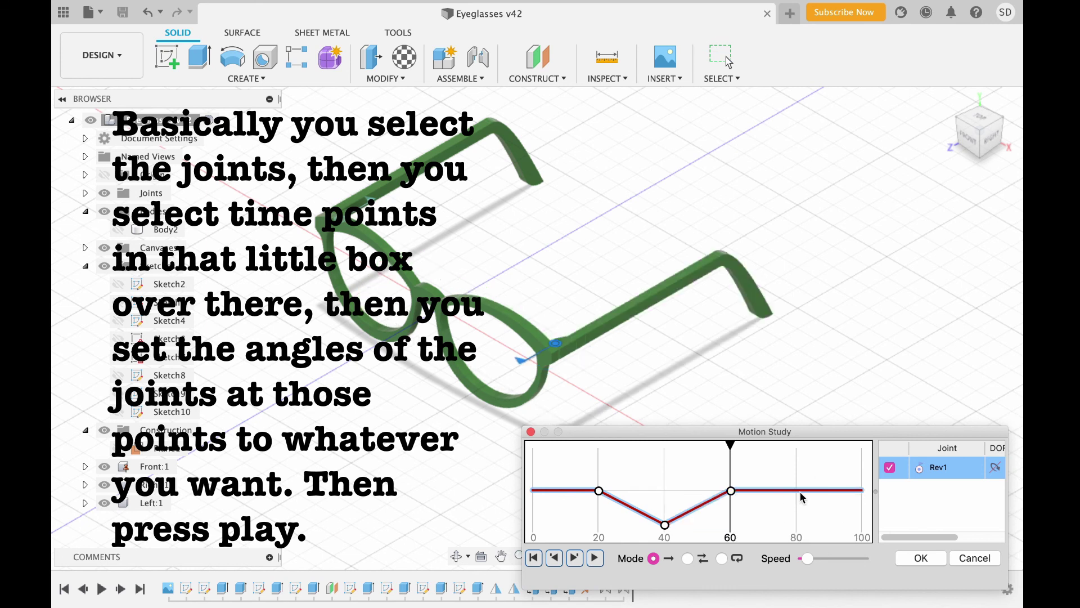
Add Rev2 keyframes: 0° at step 60, -90° at step 80, 0° at step 100
left_click(374, 207)
left_click(730, 490)
key("Return")
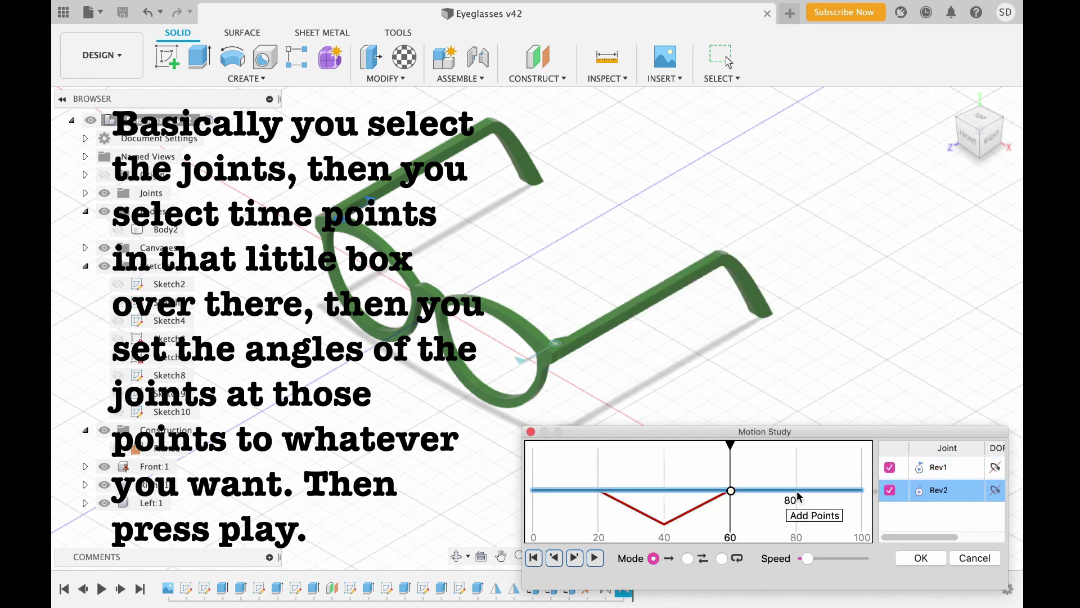
left_click(794, 491)
type("-90")
key("Return")
left_click(862, 491)
type("0")
key("Return")
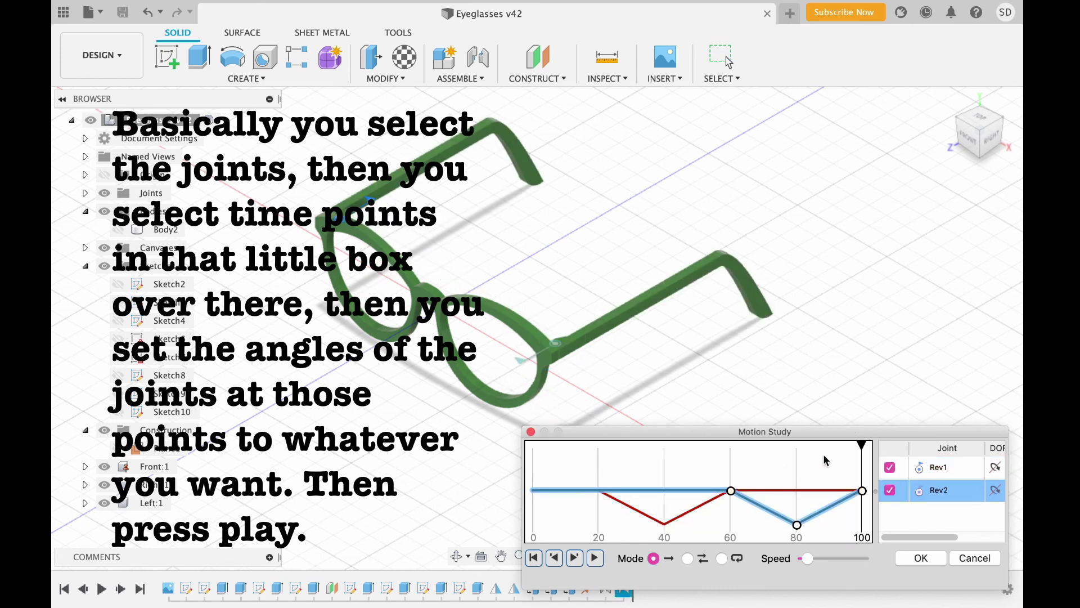